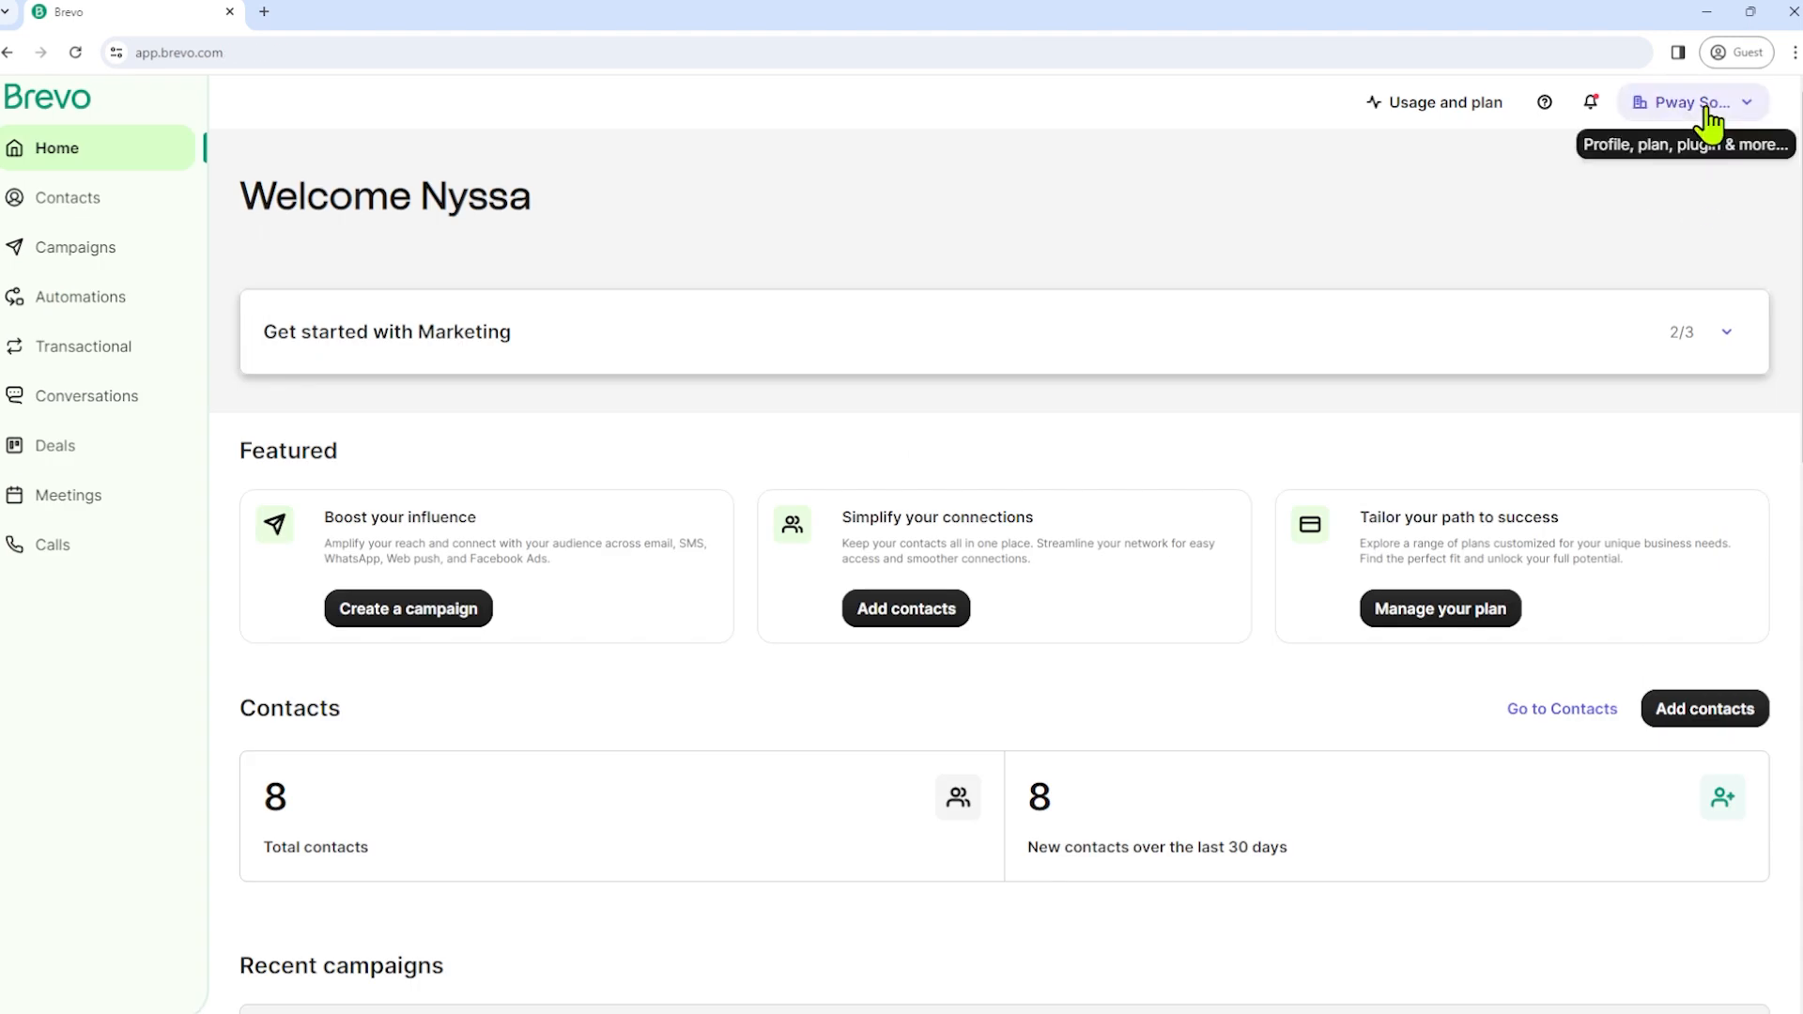
Open the account's sender list and bring up the form for adding a sender
{"action": "left_click", "coordinate": [1705, 109]}
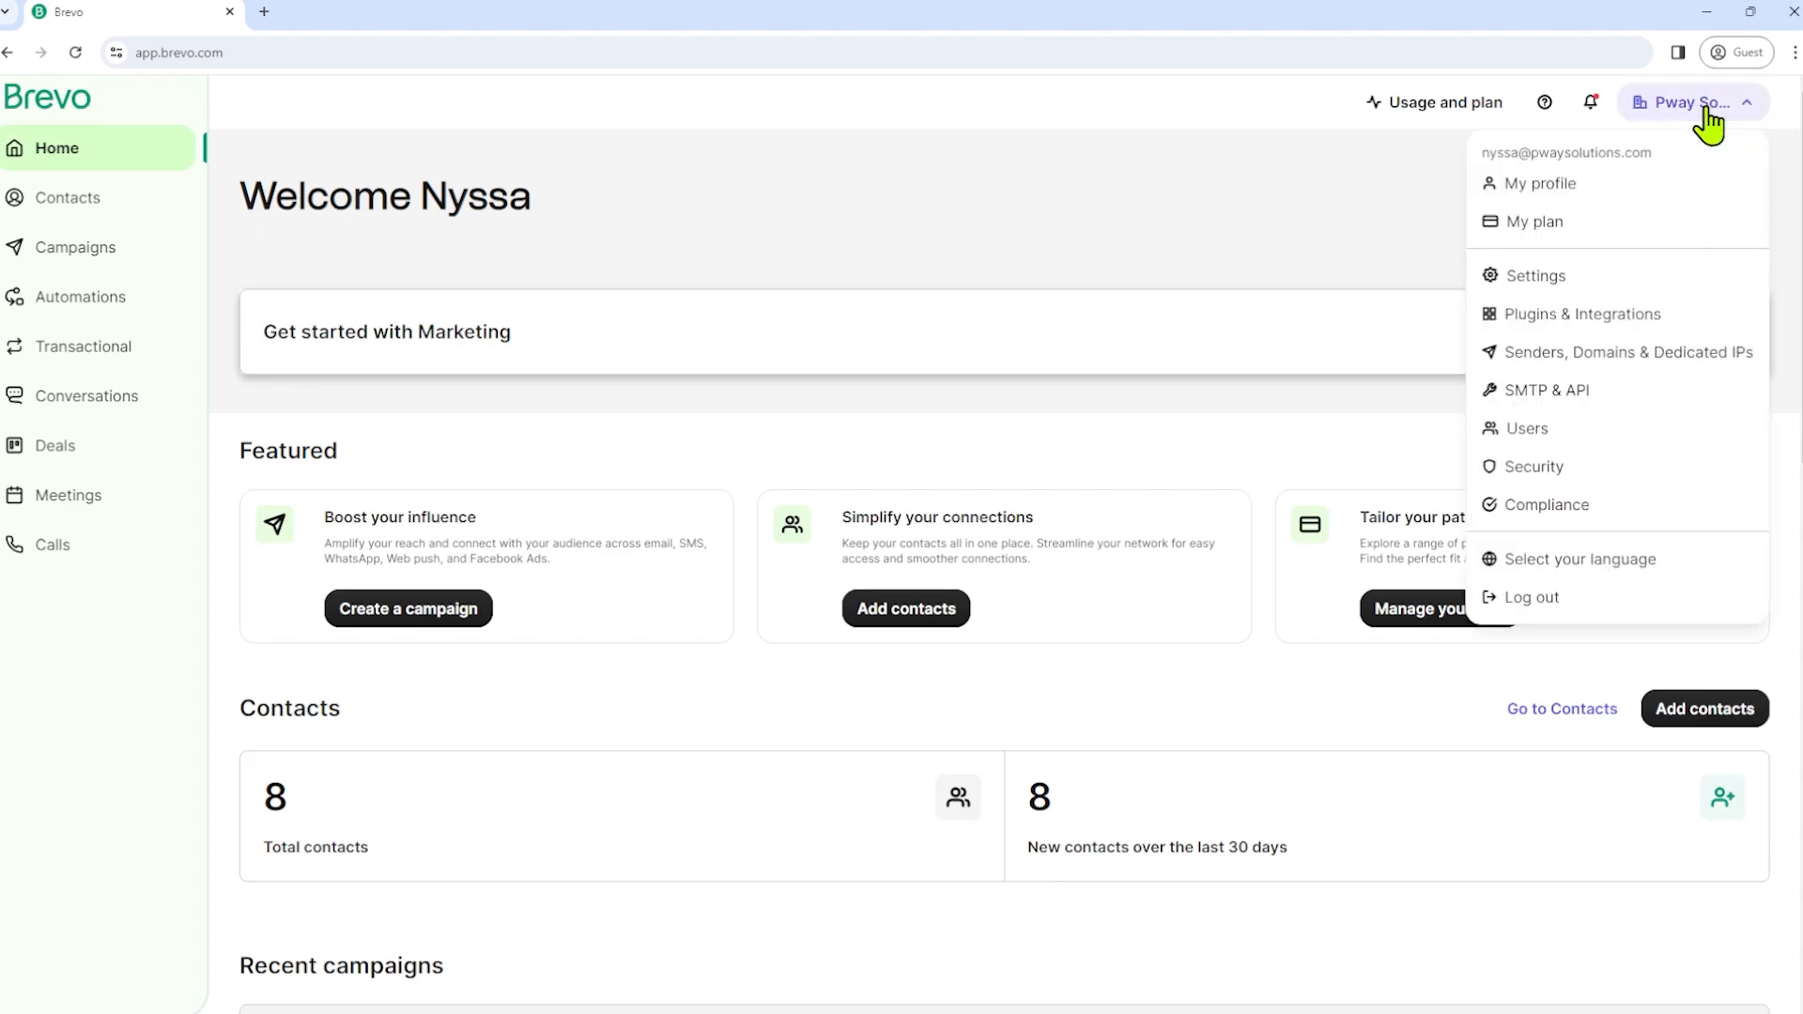
{"action": "left_click", "coordinate": [1659, 375]}
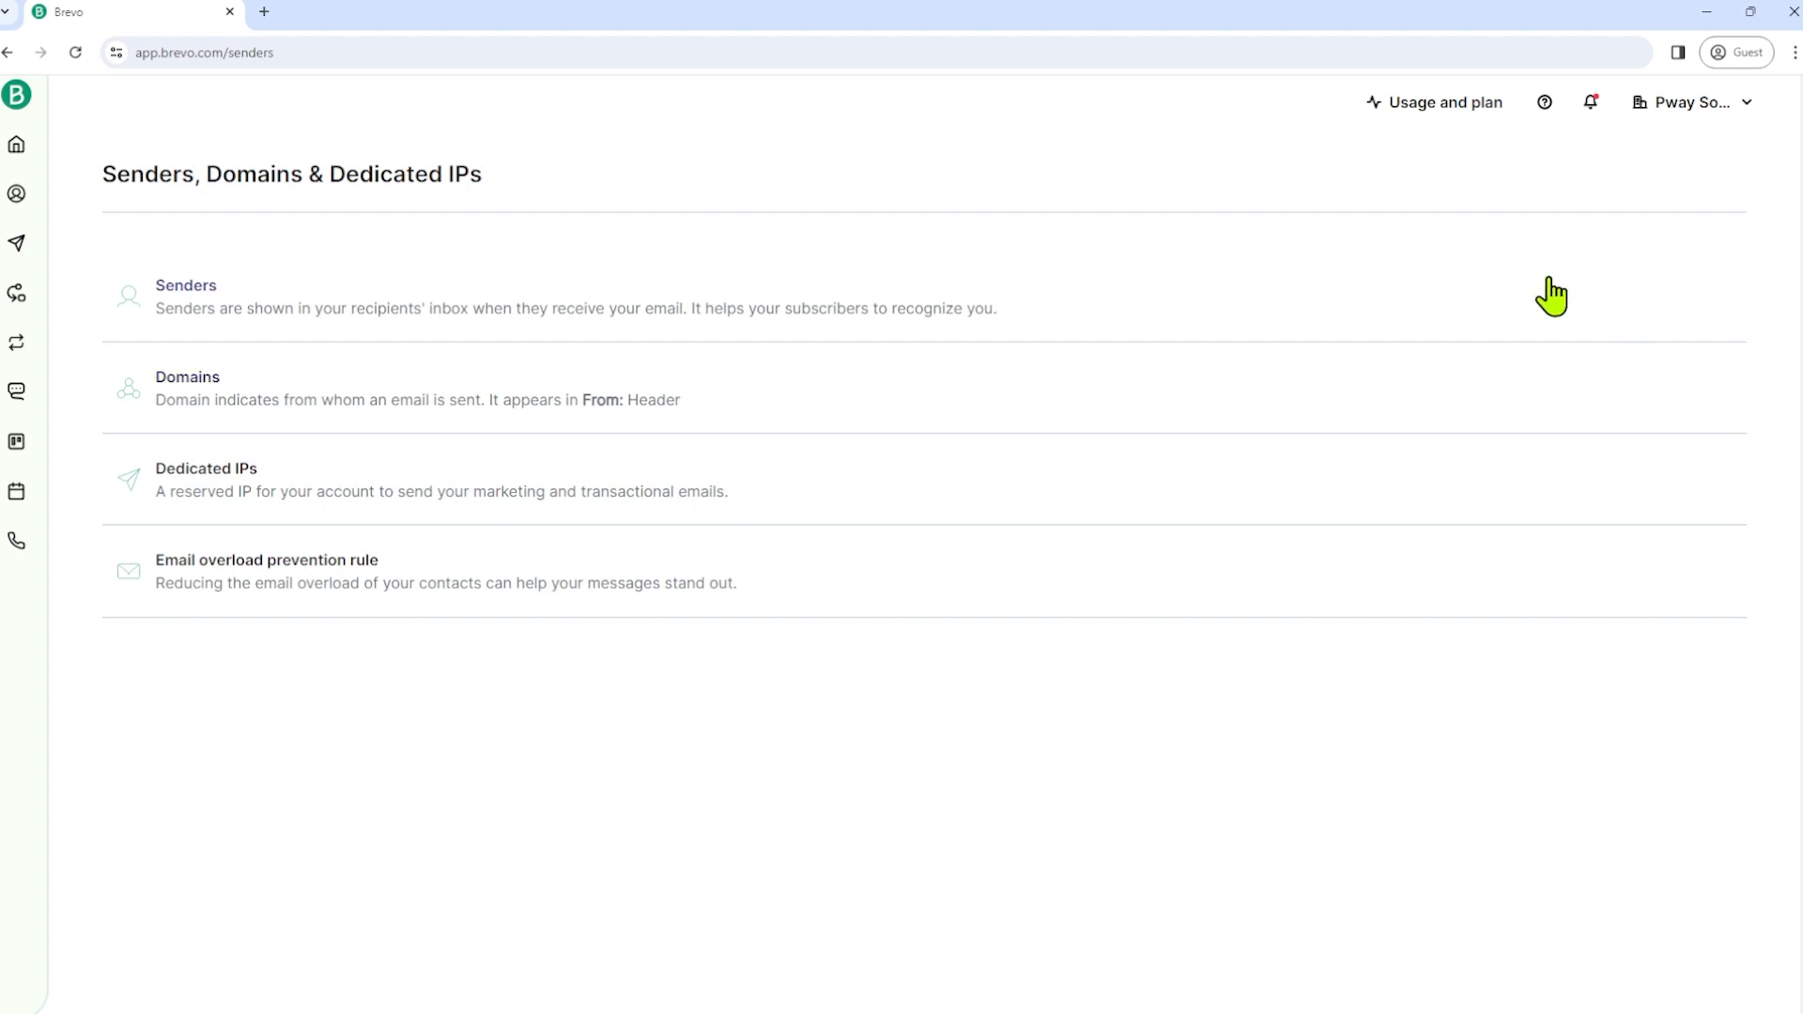
{"action": "left_click", "coordinate": [282, 308]}
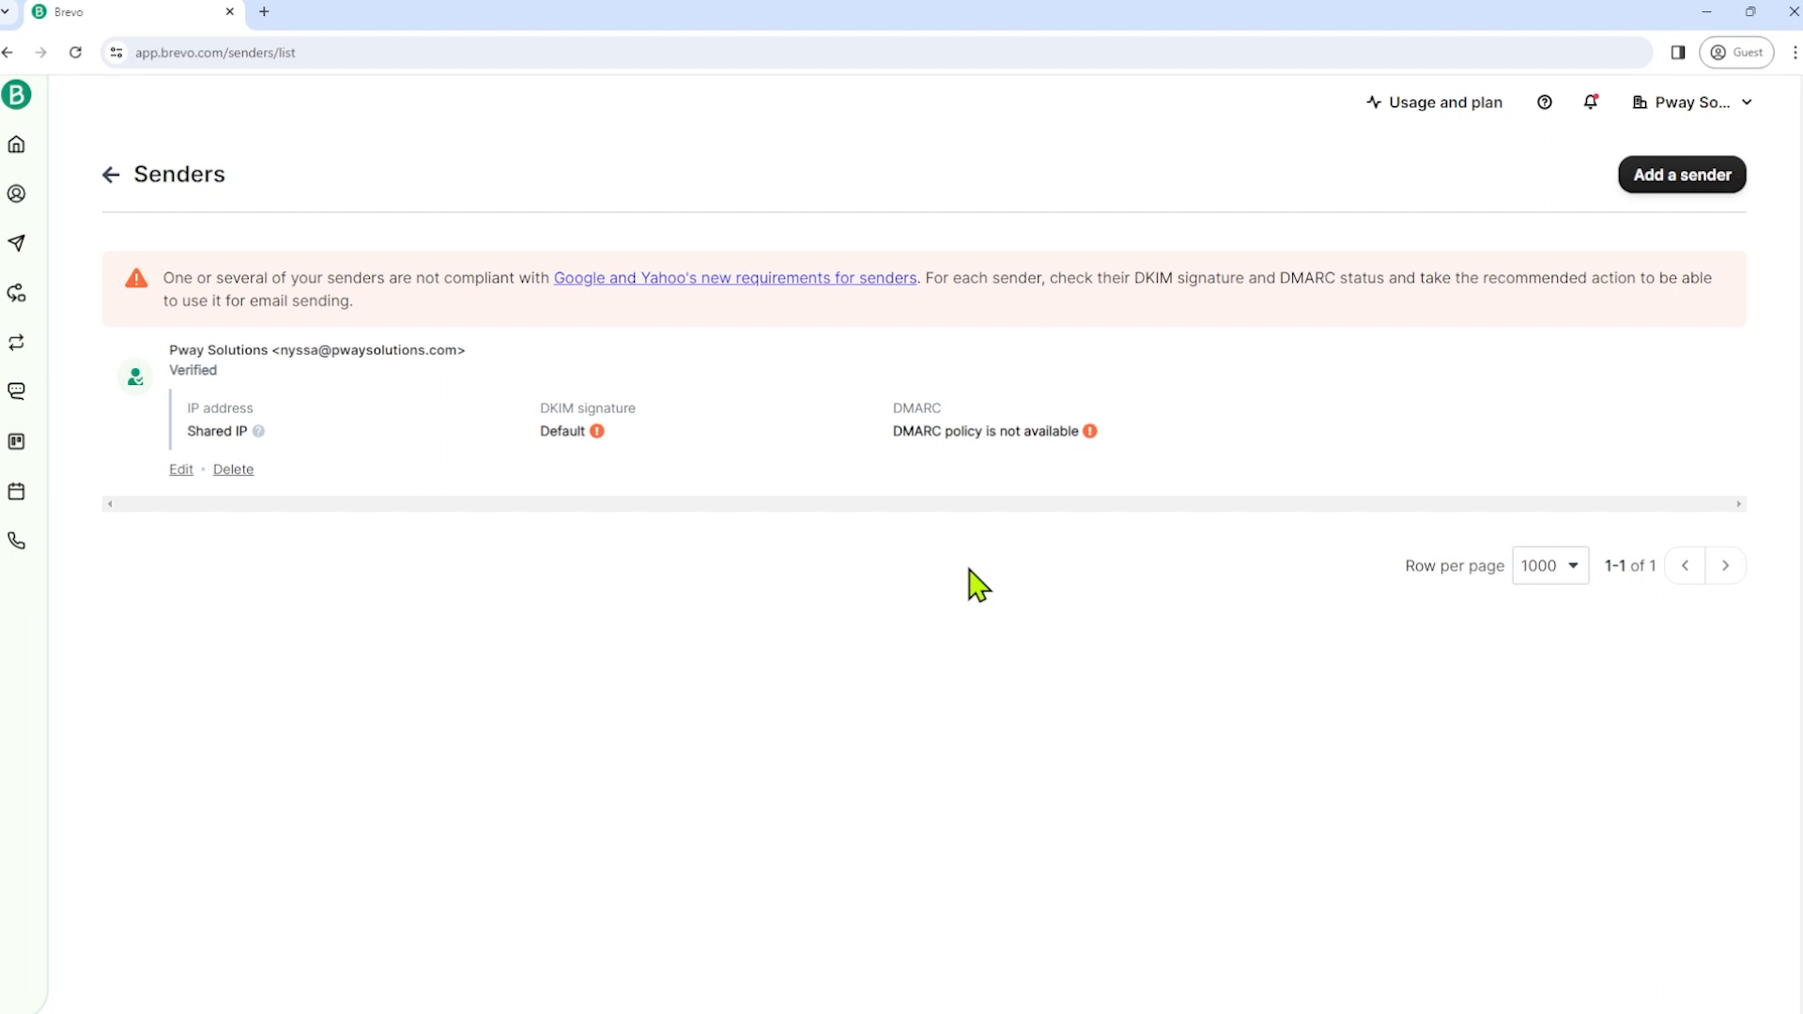
{"action": "left_click", "coordinate": [1663, 185]}
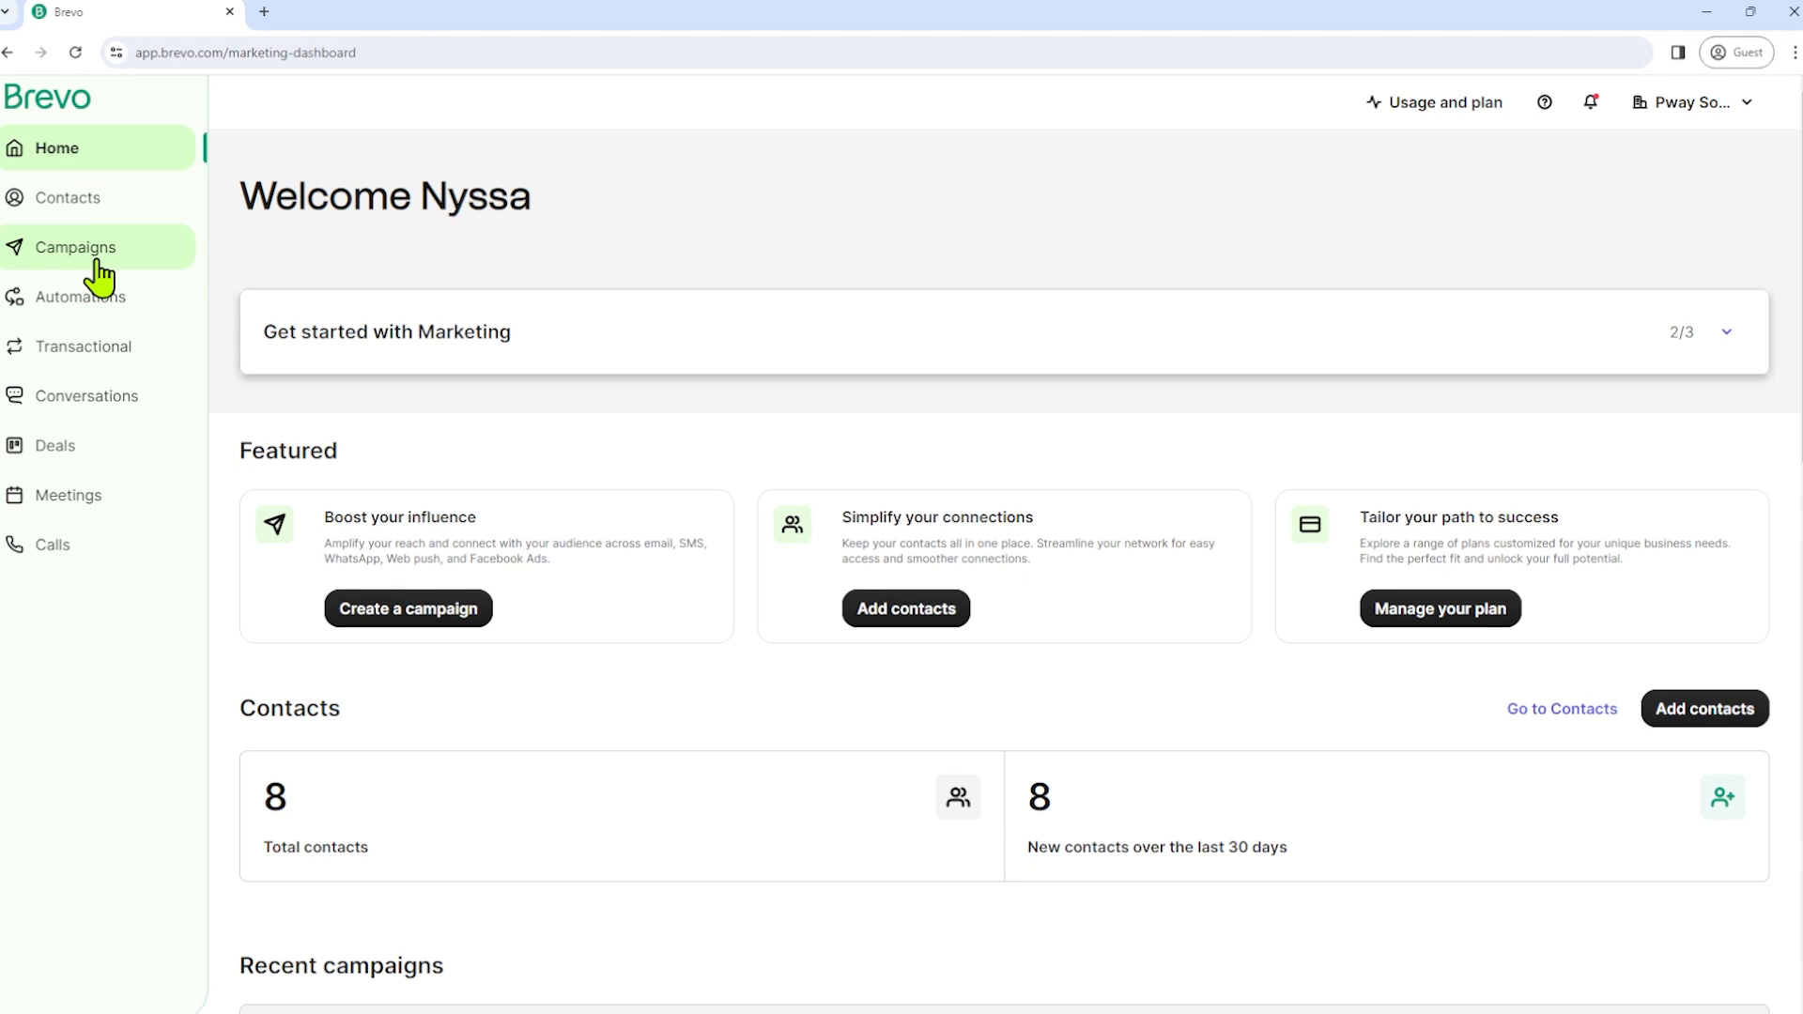
Create a regular email campaign named "Trainings Offer"
{"action": "left_click", "coordinate": [97, 261]}
{"action": "left_click", "coordinate": [112, 299]}
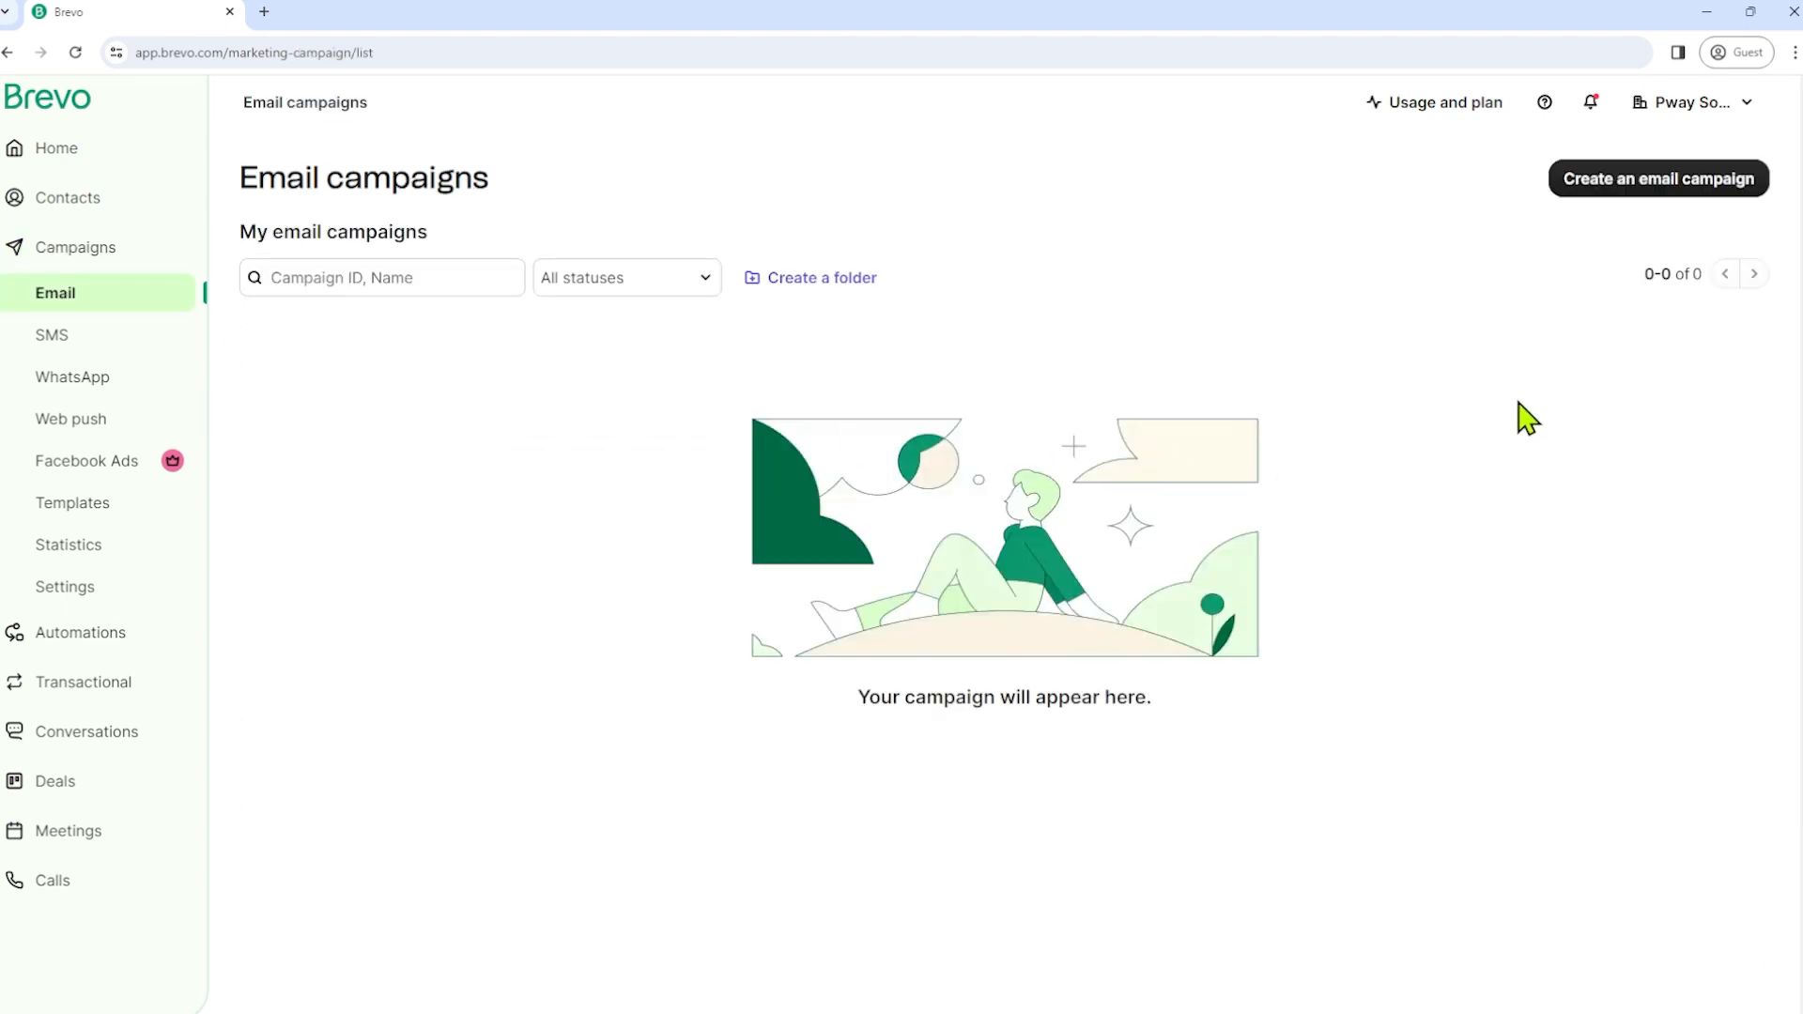
{"action": "left_click", "coordinate": [1637, 186]}
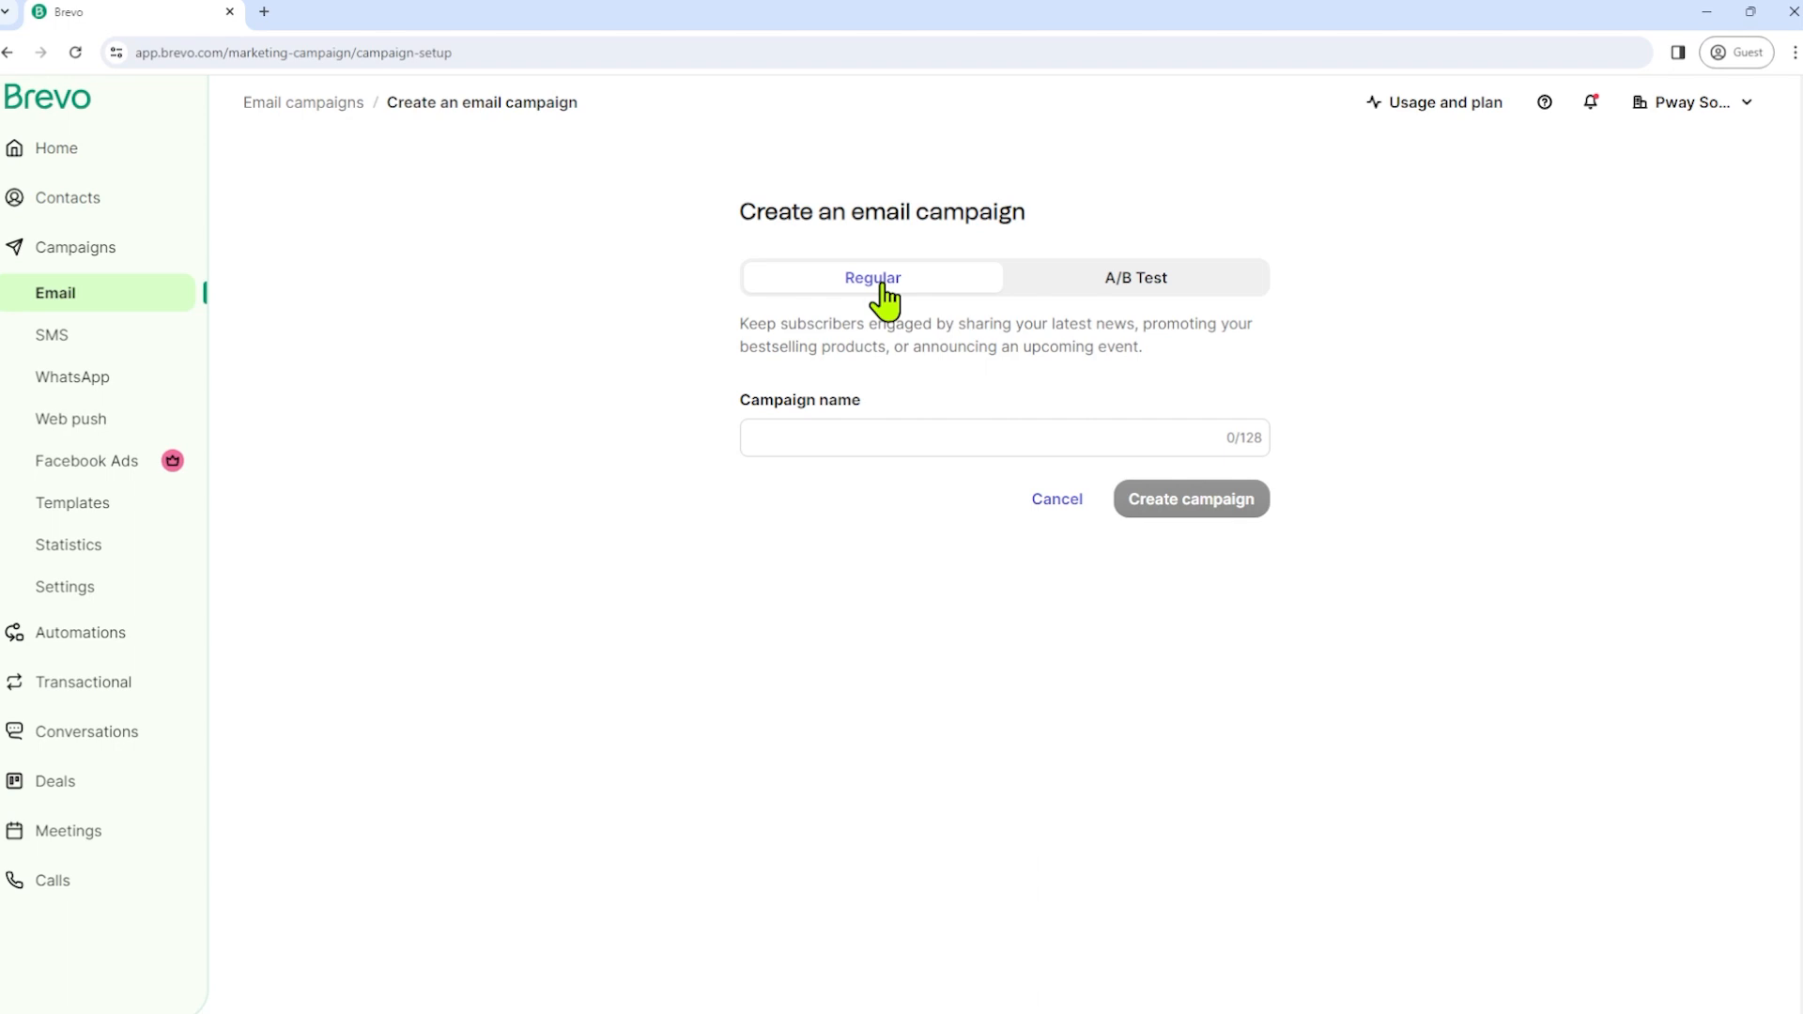
{"action": "left_click", "coordinate": [1169, 292]}
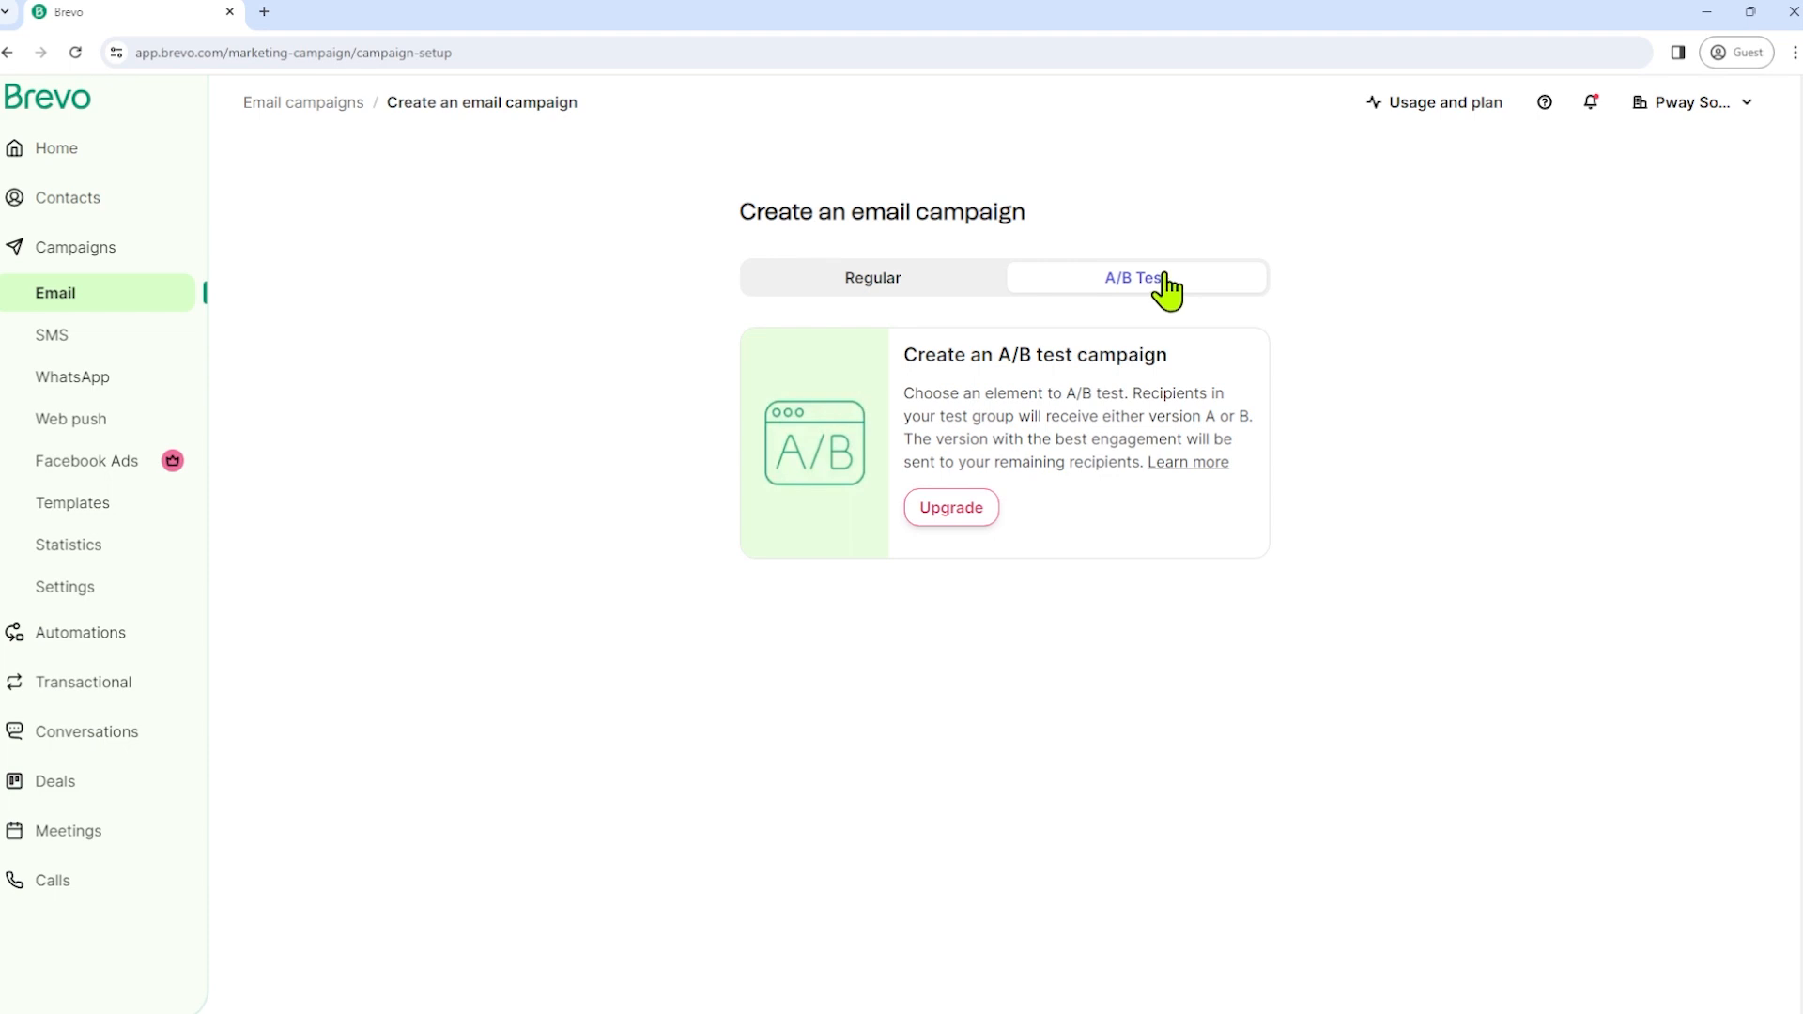
{"action": "left_click", "coordinate": [877, 286]}
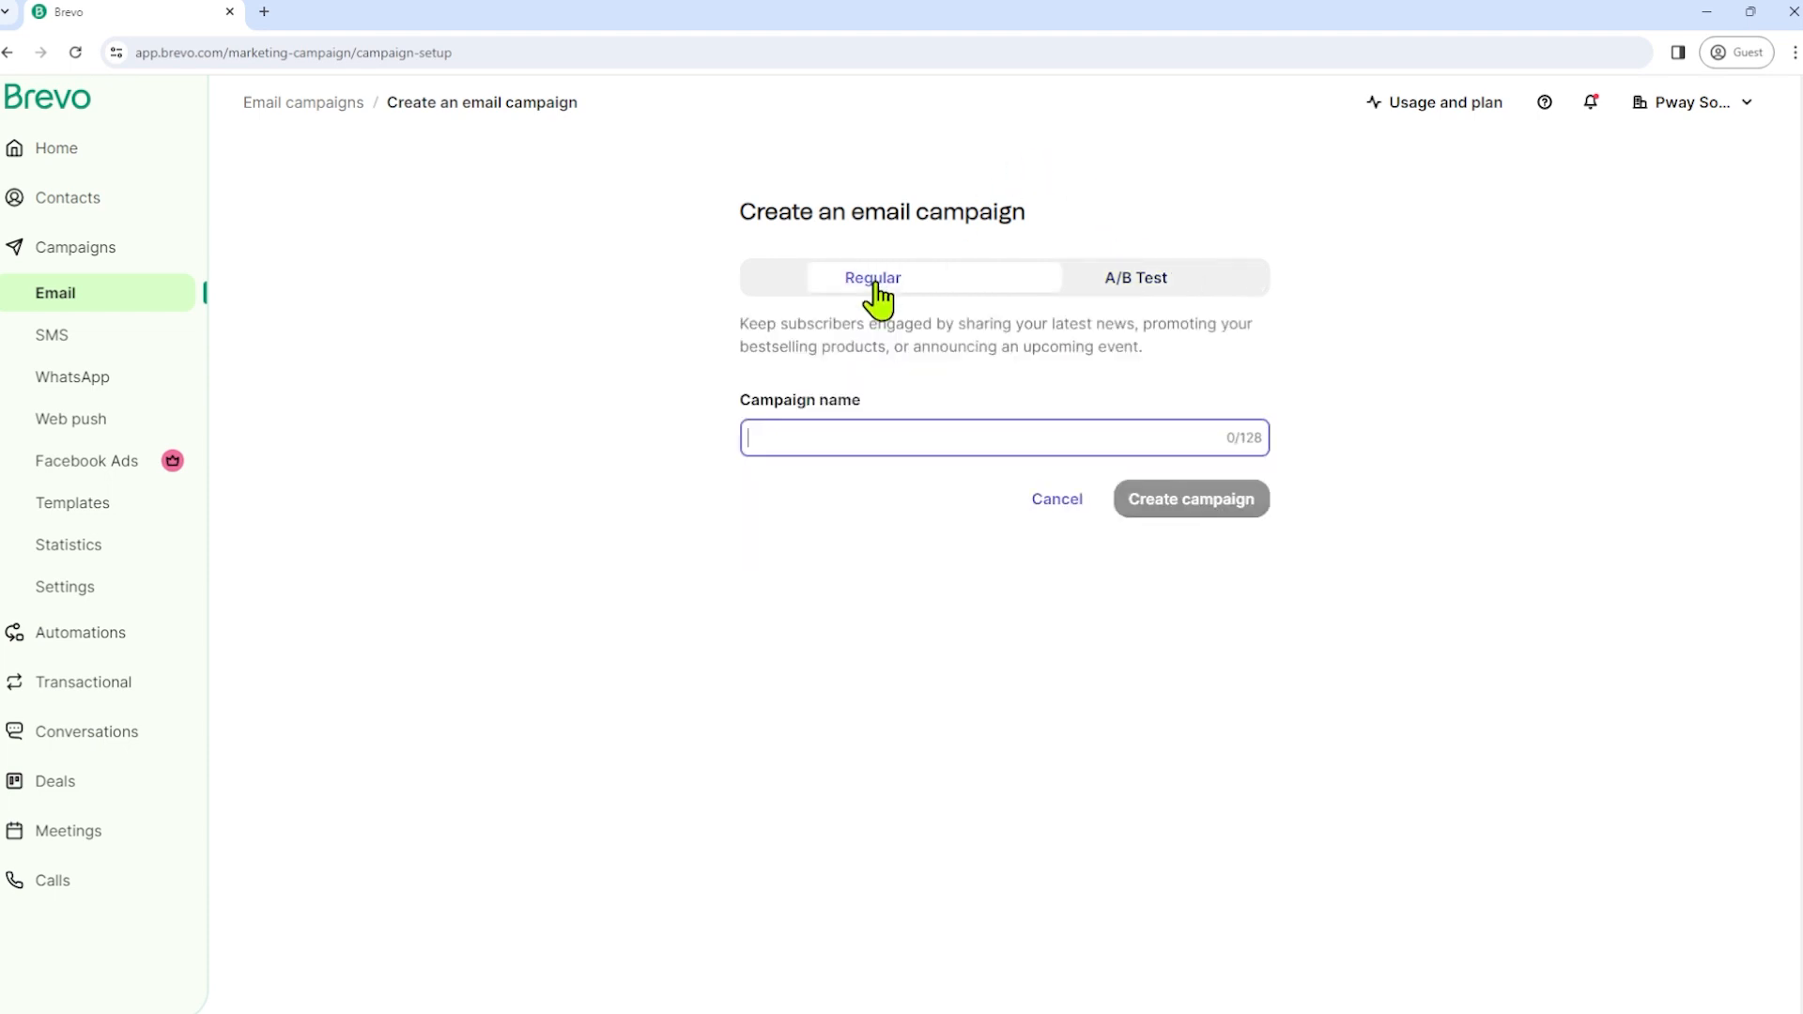
{"action": "type", "text": "="}
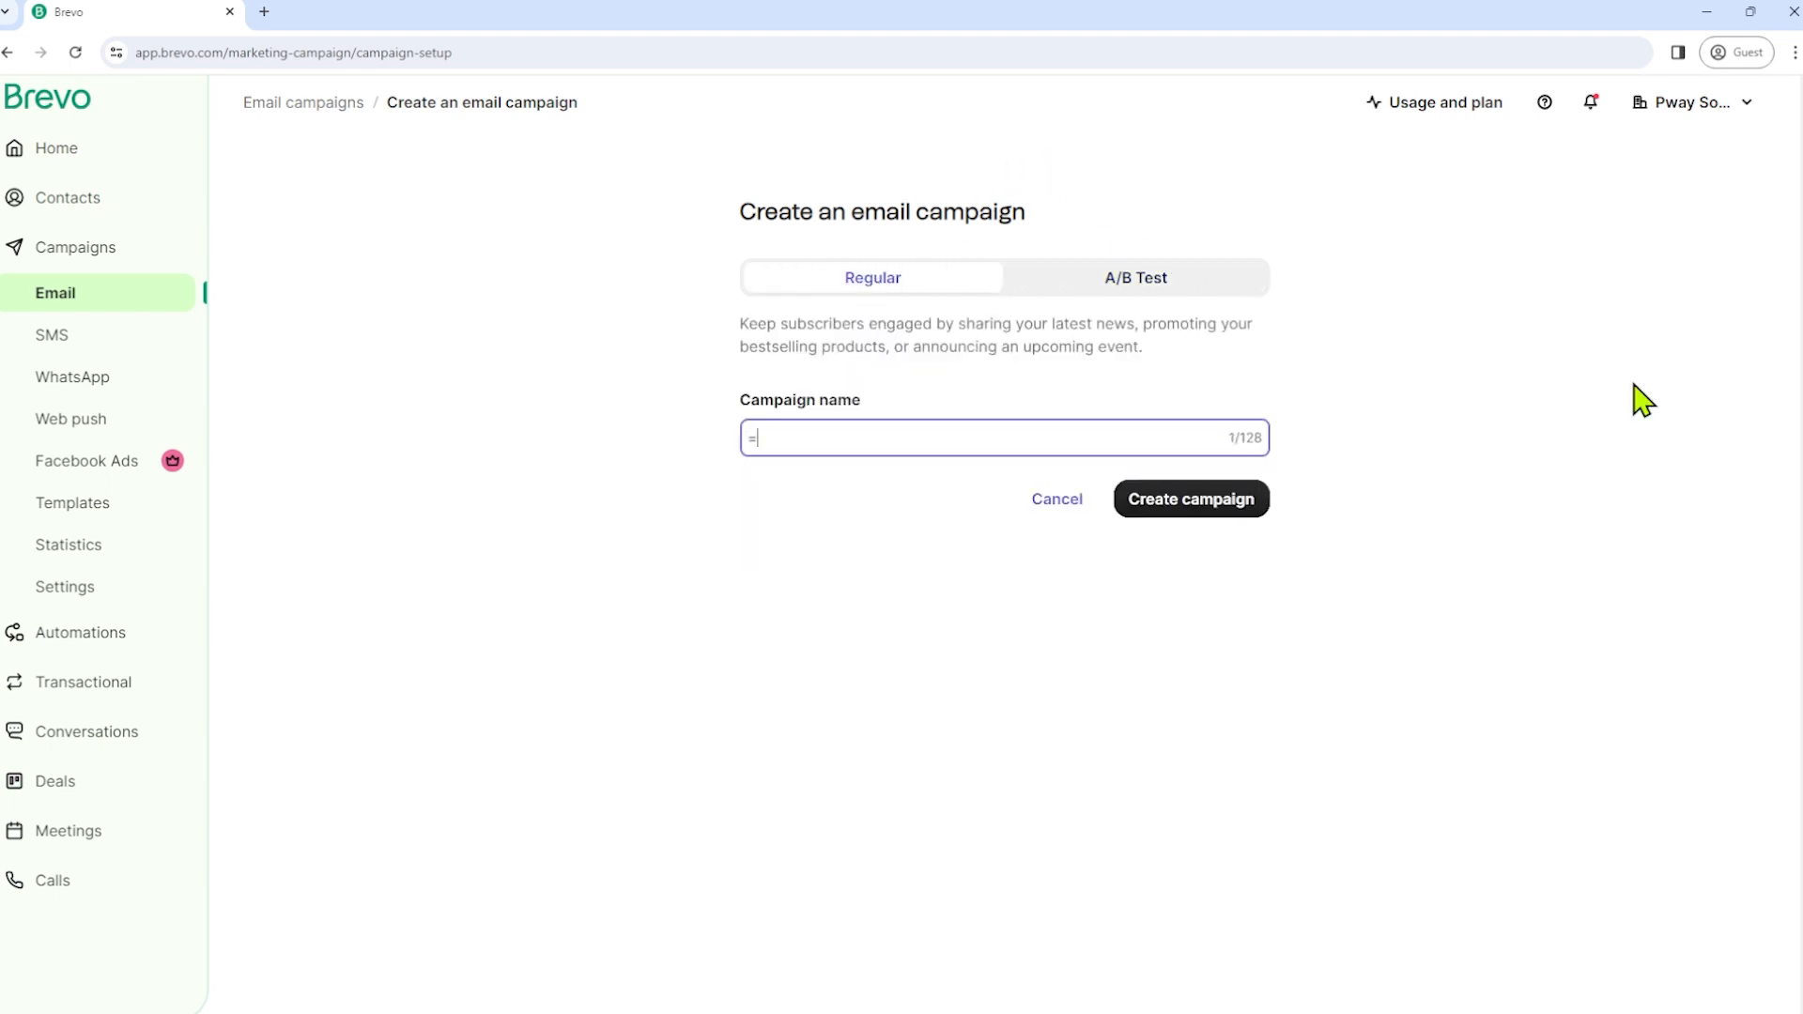
{"action": "key", "text": "BackSpace"}
{"action": "type", "text": "Trainings Offer"}
{"action": "left_click", "coordinate": [1205, 510]}
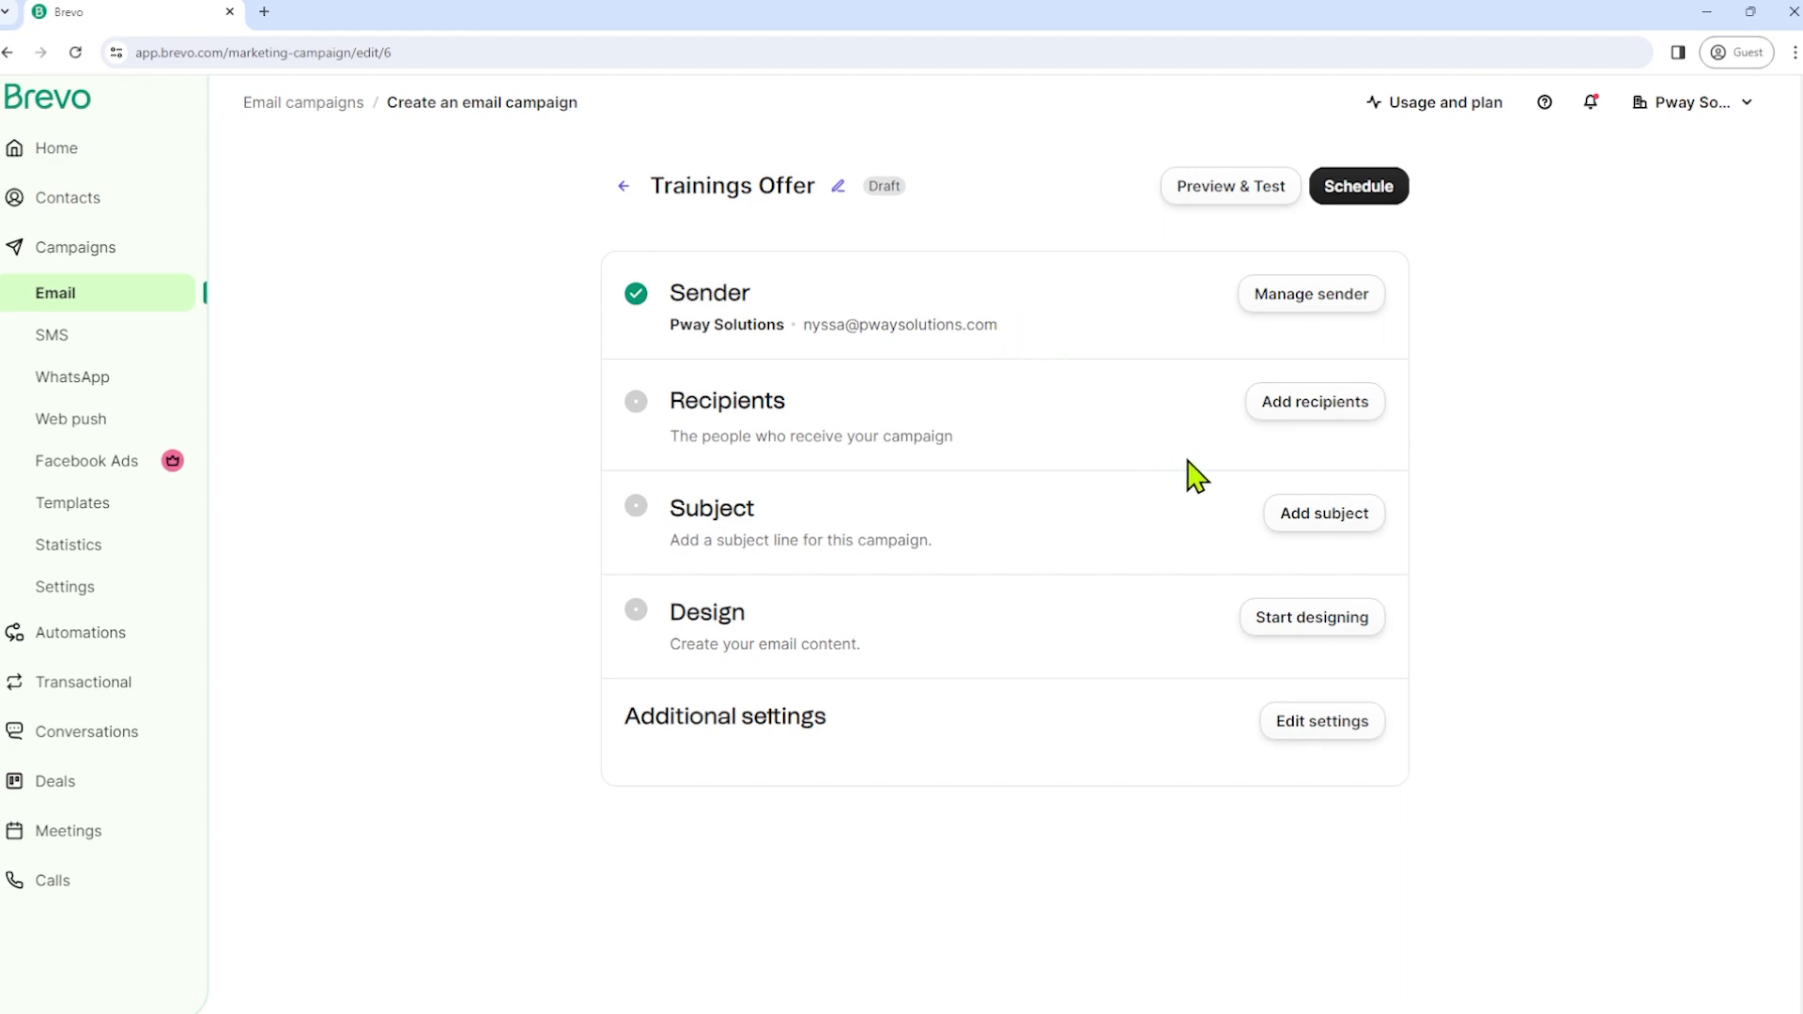
Set the campaign recipients to the Beginners #4 and Pro #5 lists from the Tennis Club folder and save
{"action": "left_click", "coordinate": [1297, 406]}
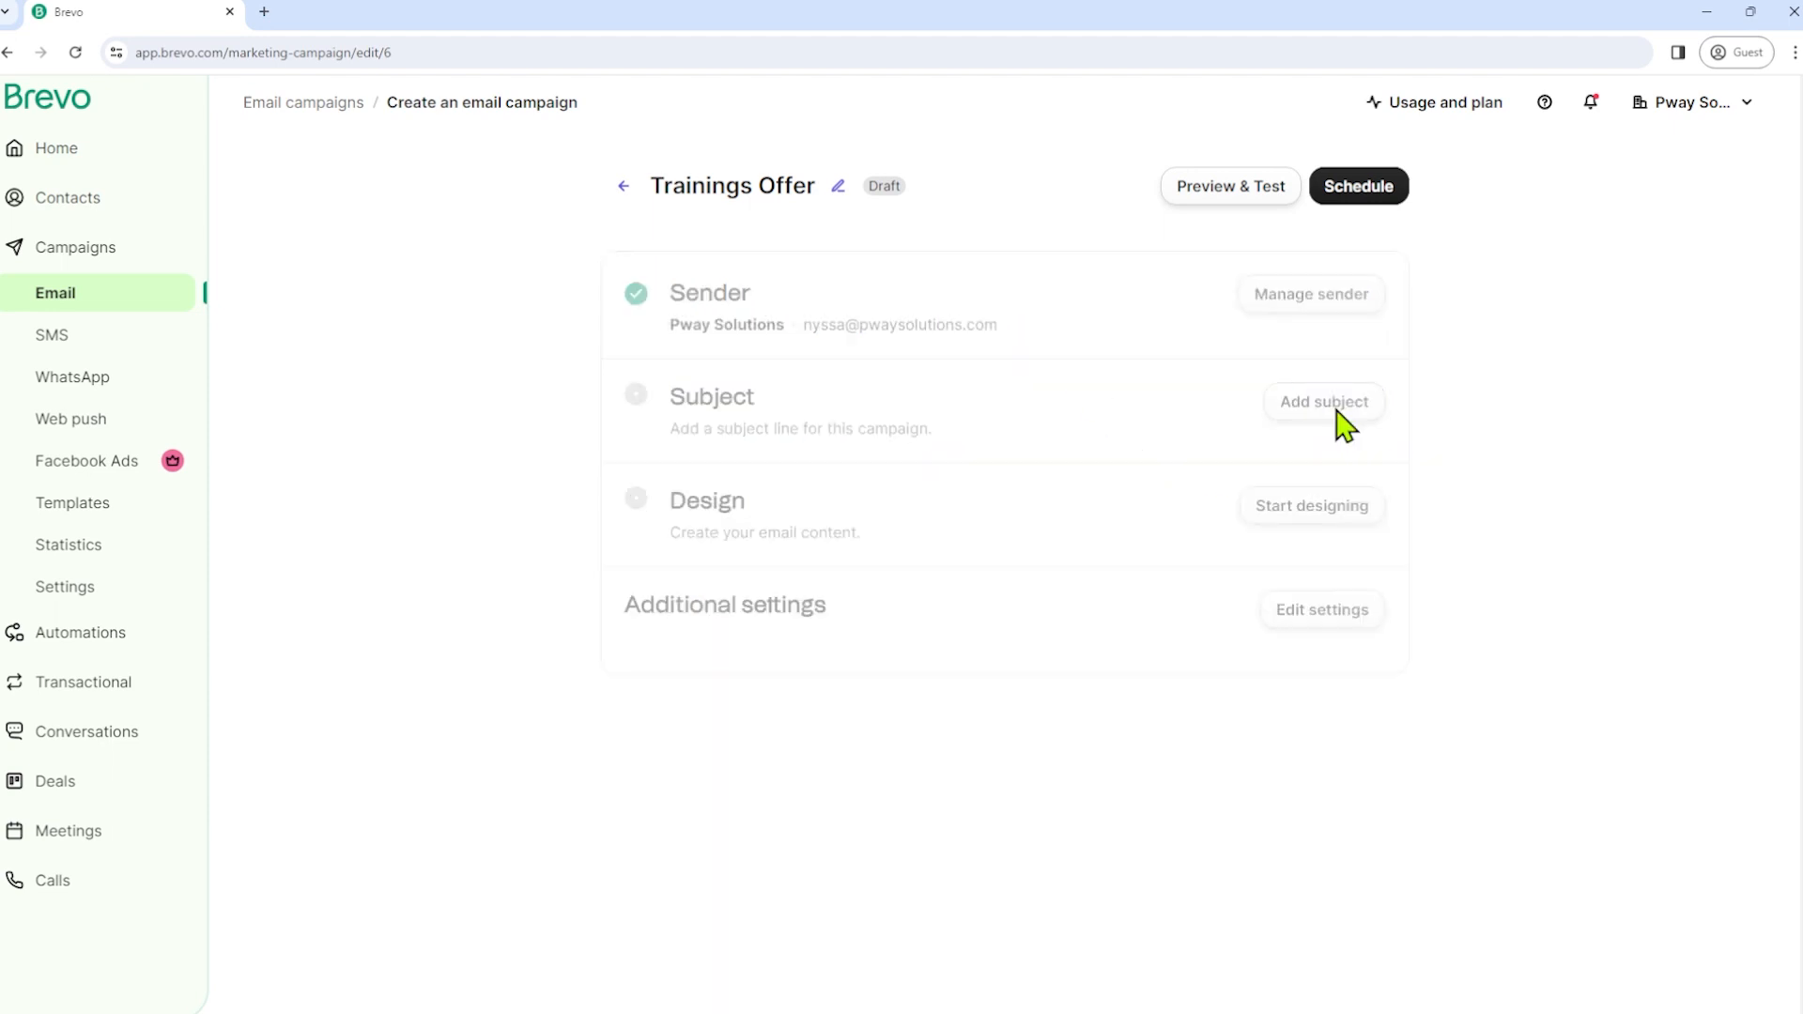
{"action": "left_click", "coordinate": [1345, 527]}
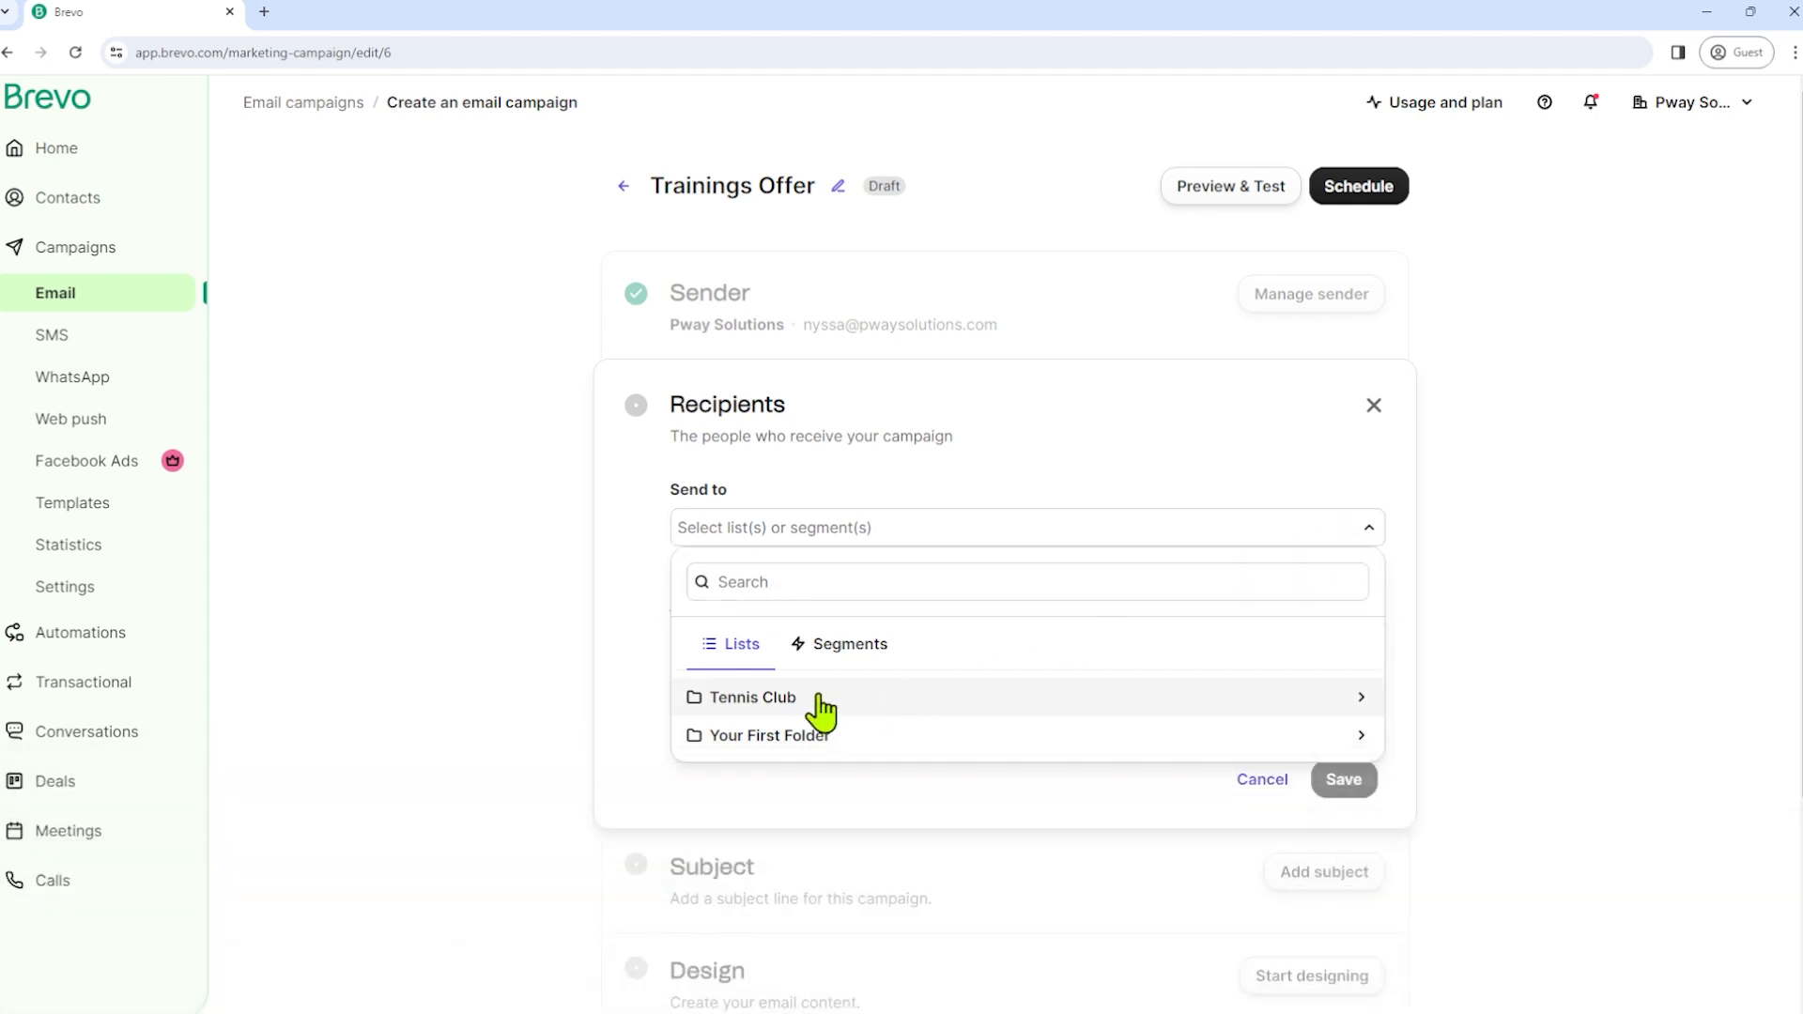
{"action": "left_click", "coordinate": [820, 706]}
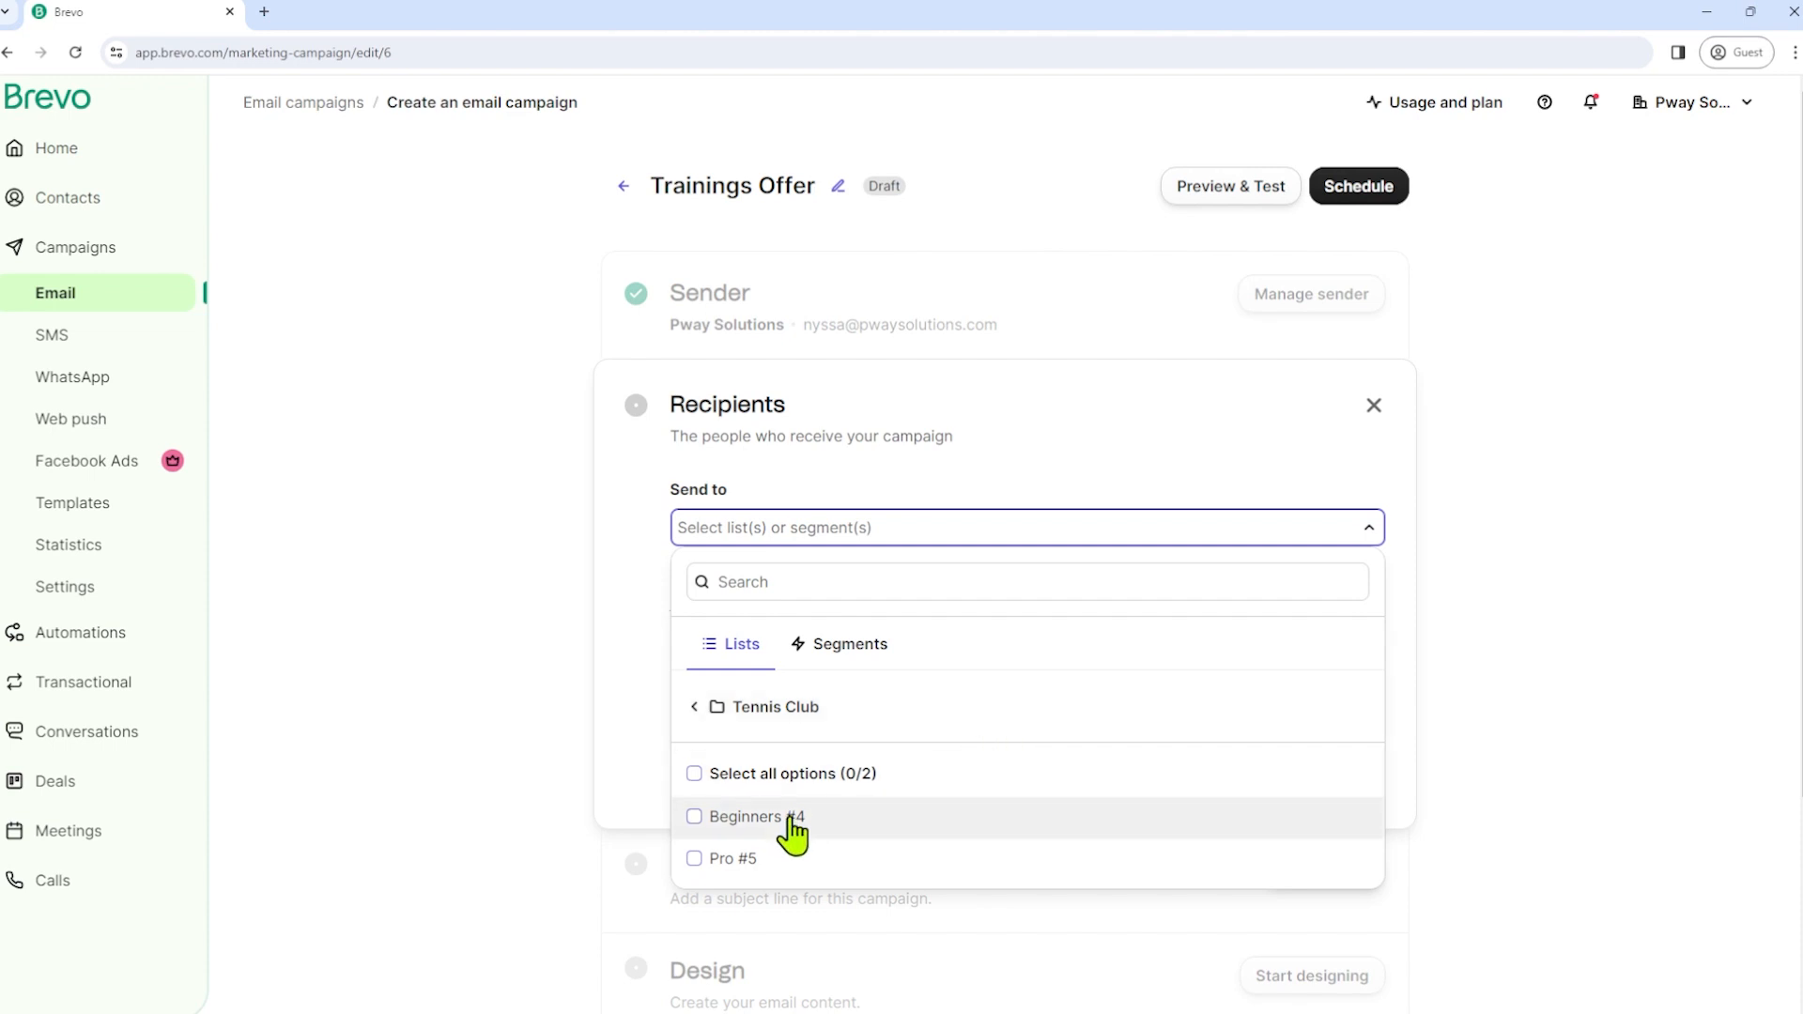
{"action": "left_click", "coordinate": [791, 818]}
{"action": "left_click", "coordinate": [703, 860]}
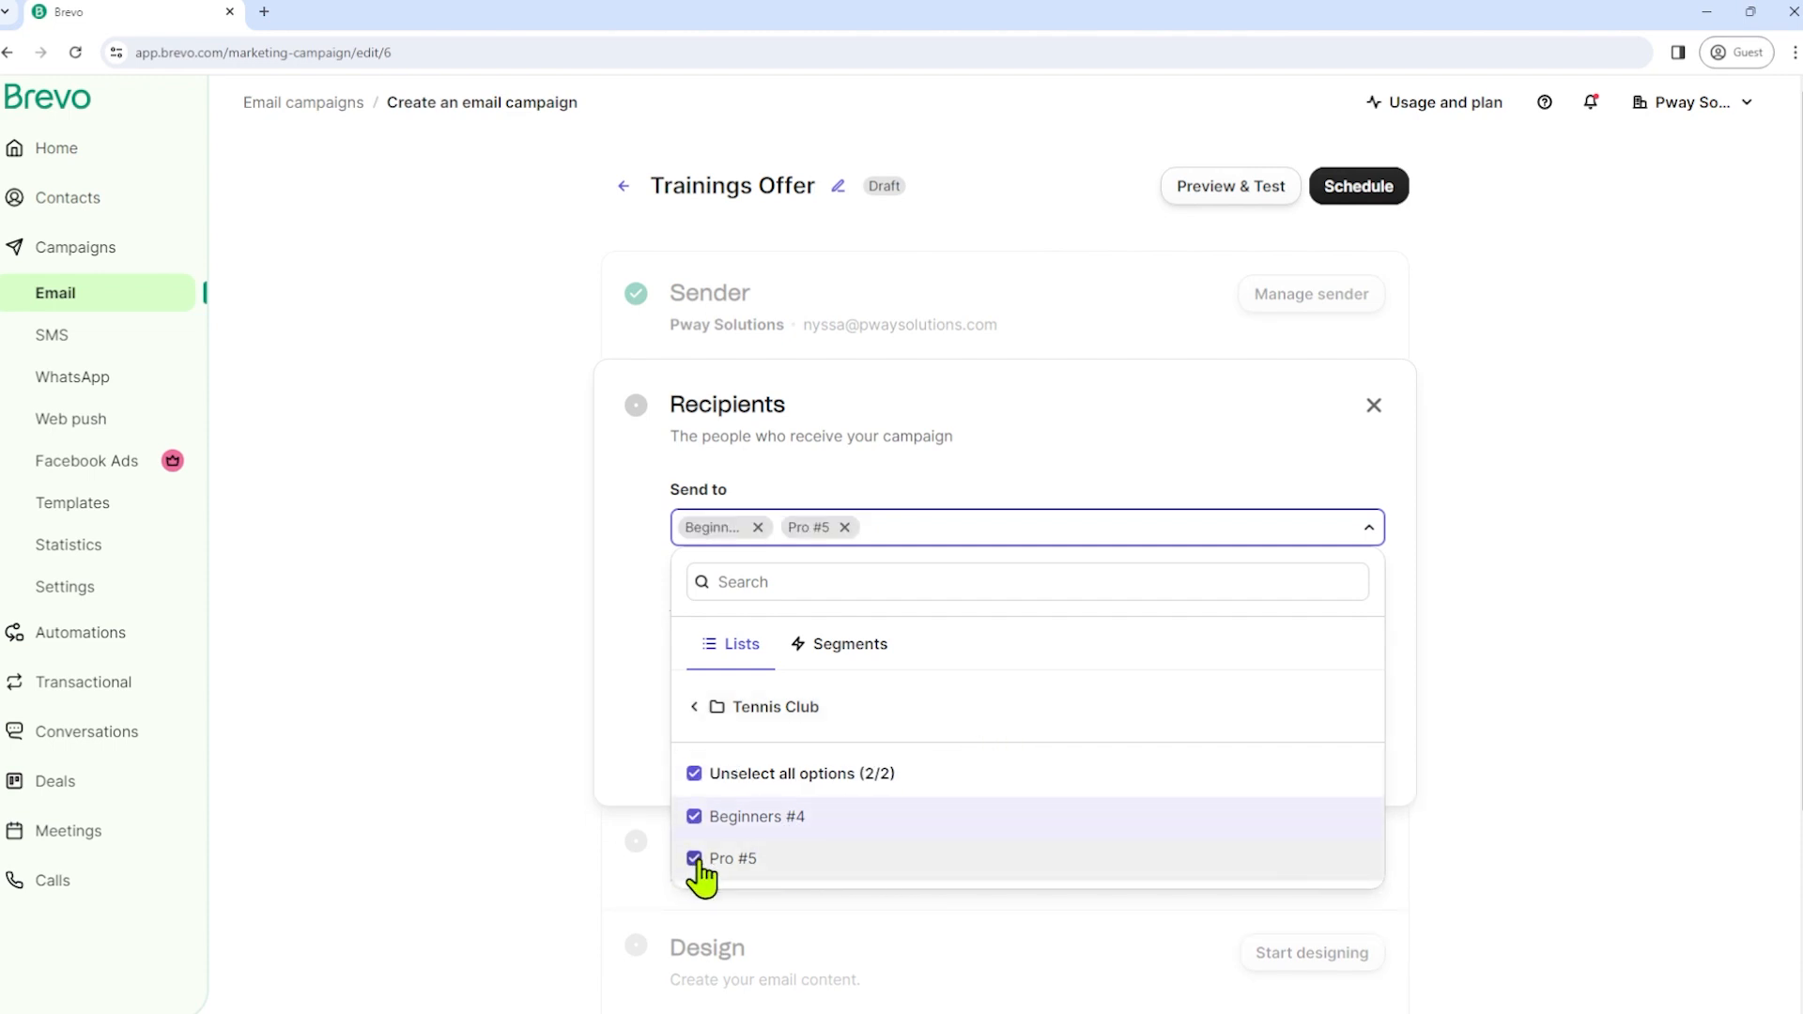
{"action": "left_click", "coordinate": [1529, 646]}
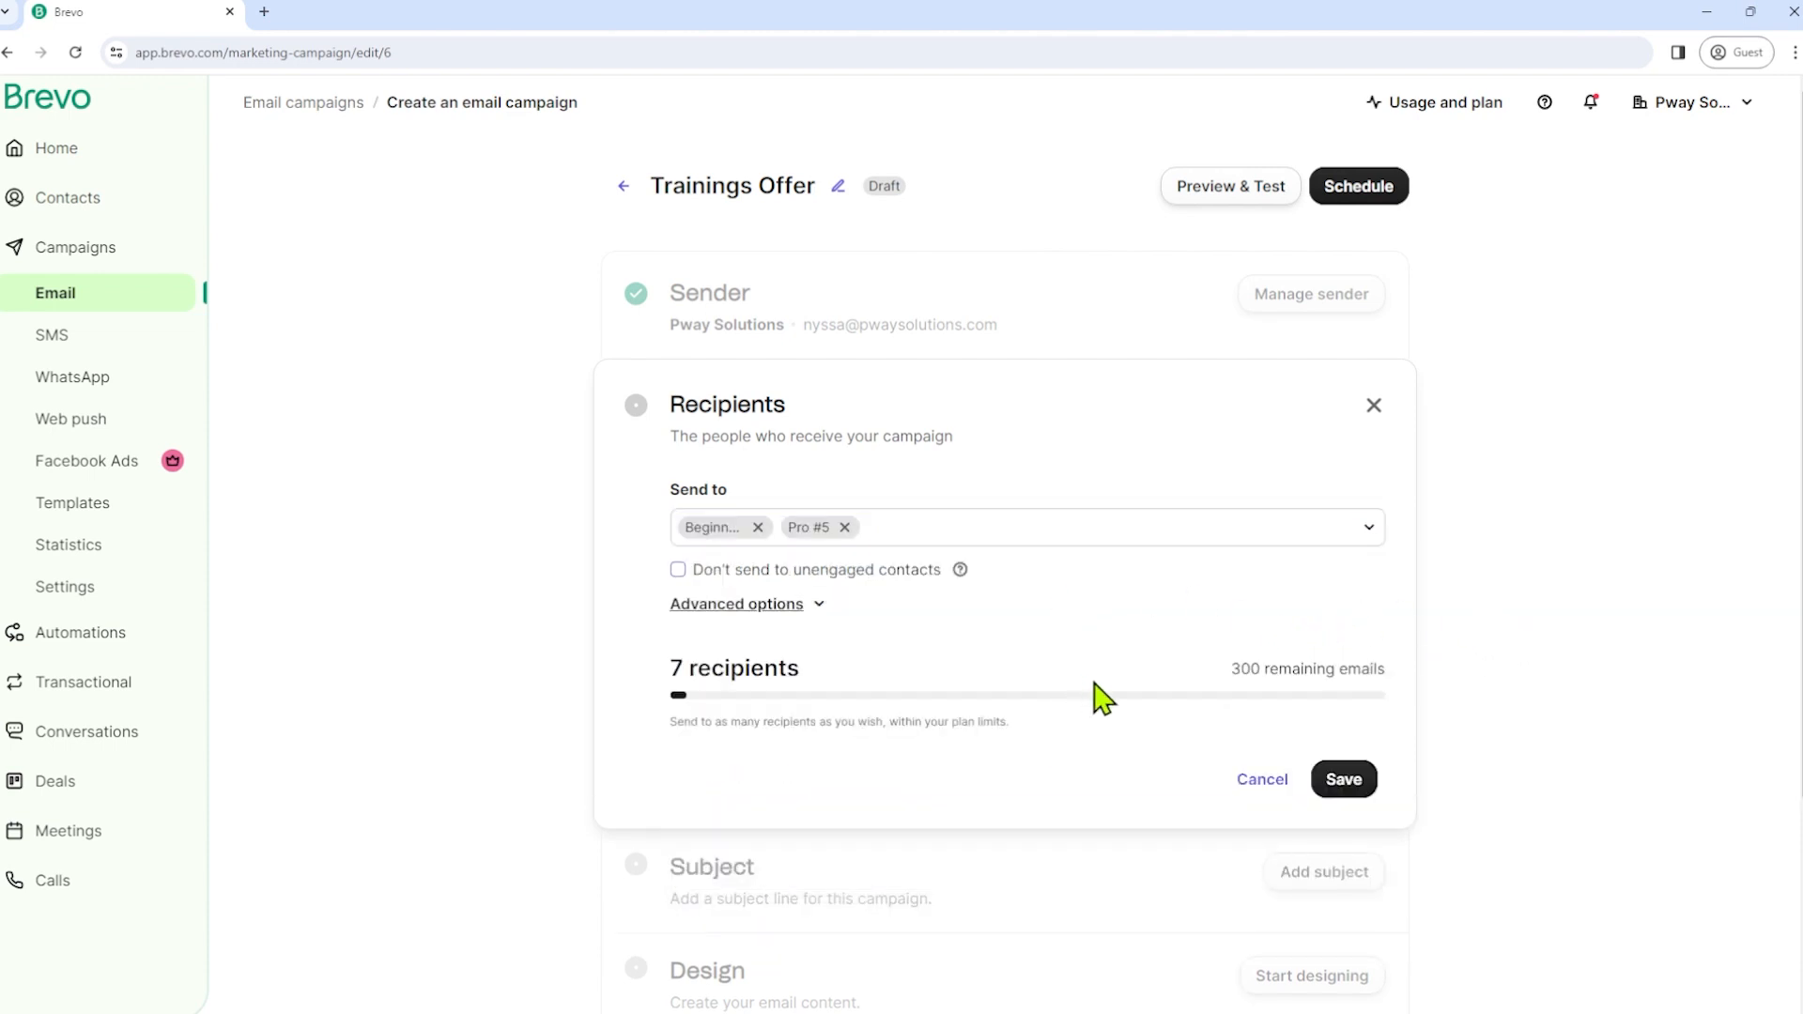
{"action": "left_click", "coordinate": [1355, 791]}
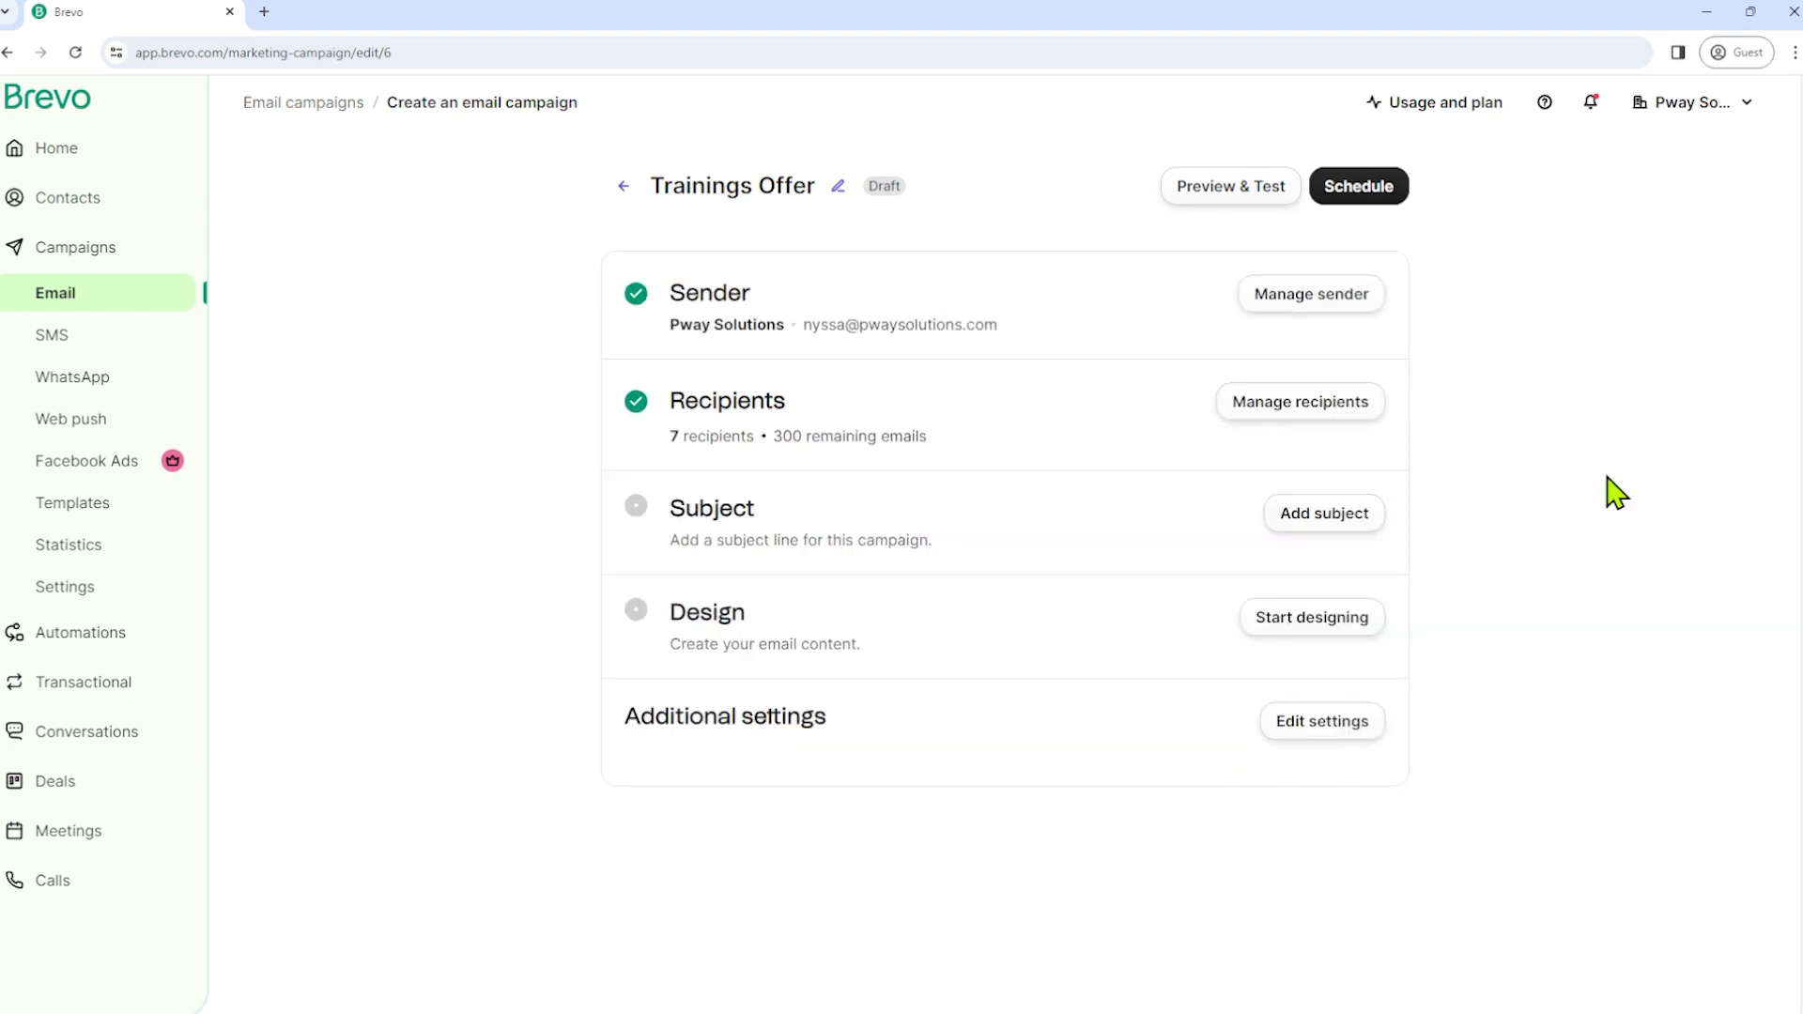
Write the subject line "Hey, FIRSTNAME level up your tennis game!", inserting FIRSTNAME as a personalization attribute
{"action": "left_click", "coordinate": [1319, 515]}
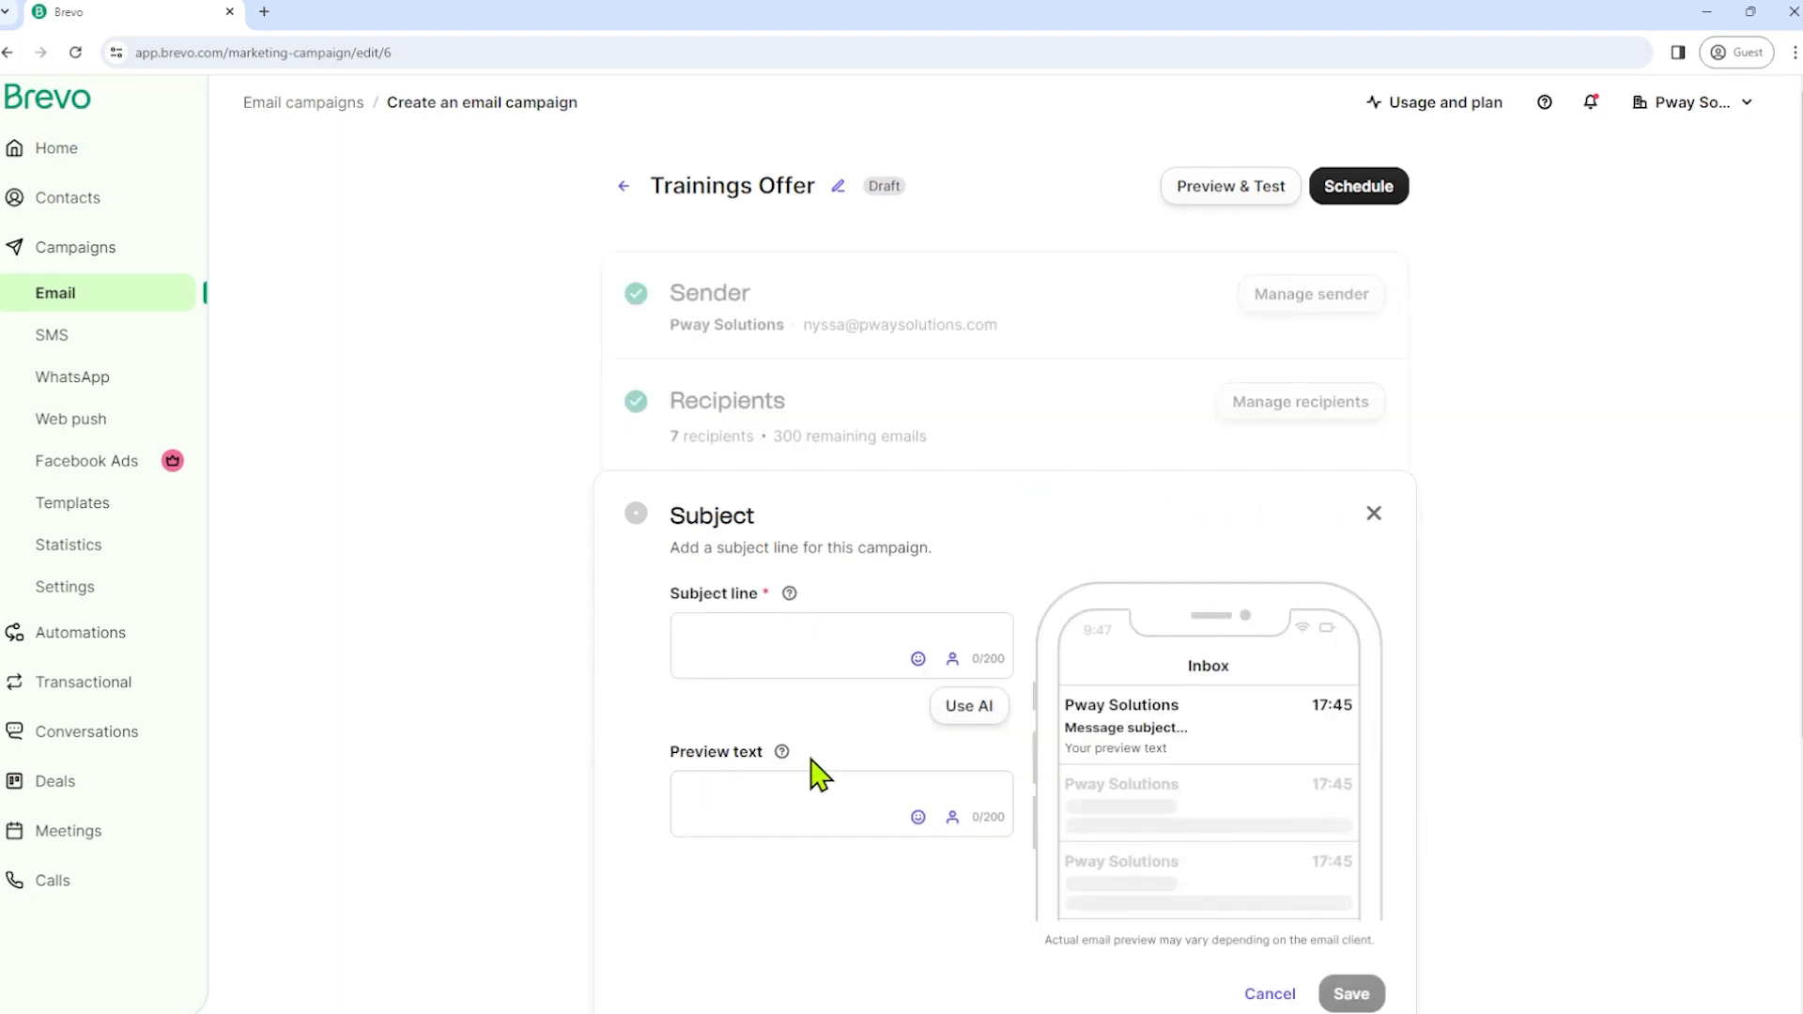
{"action": "left_click", "coordinate": [754, 632]}
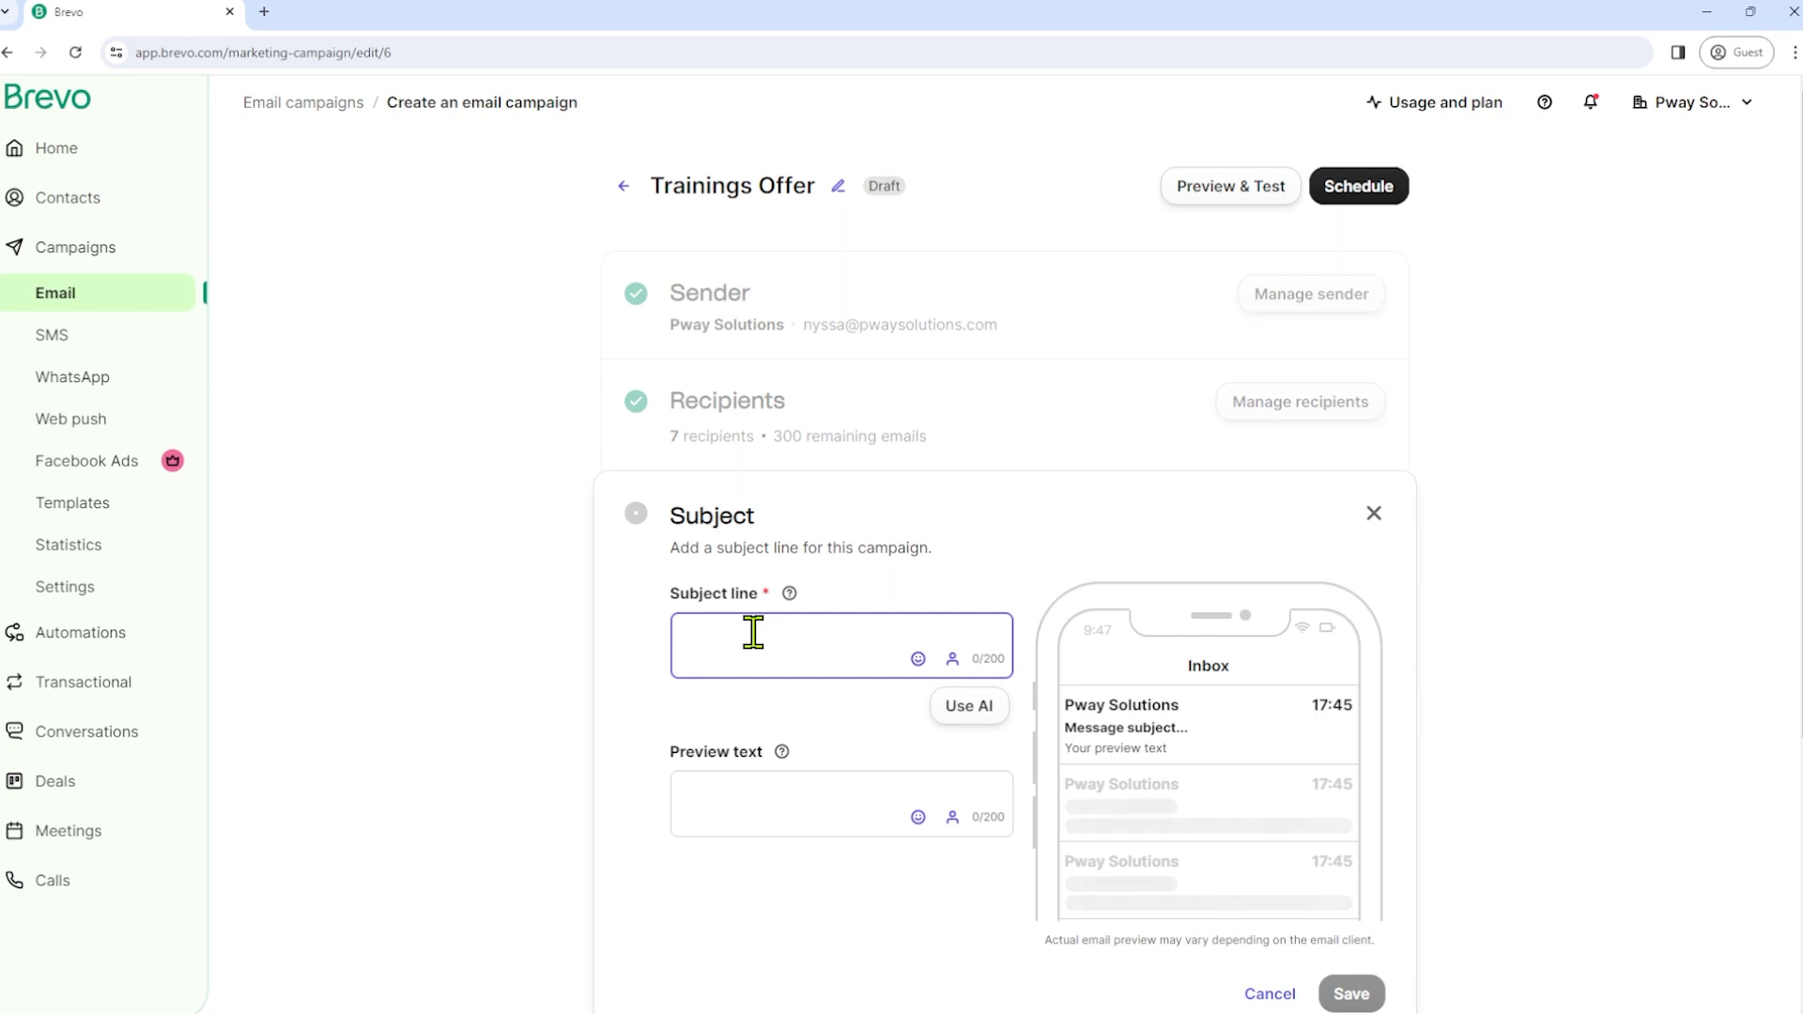
{"action": "type", "text": "Hey"}
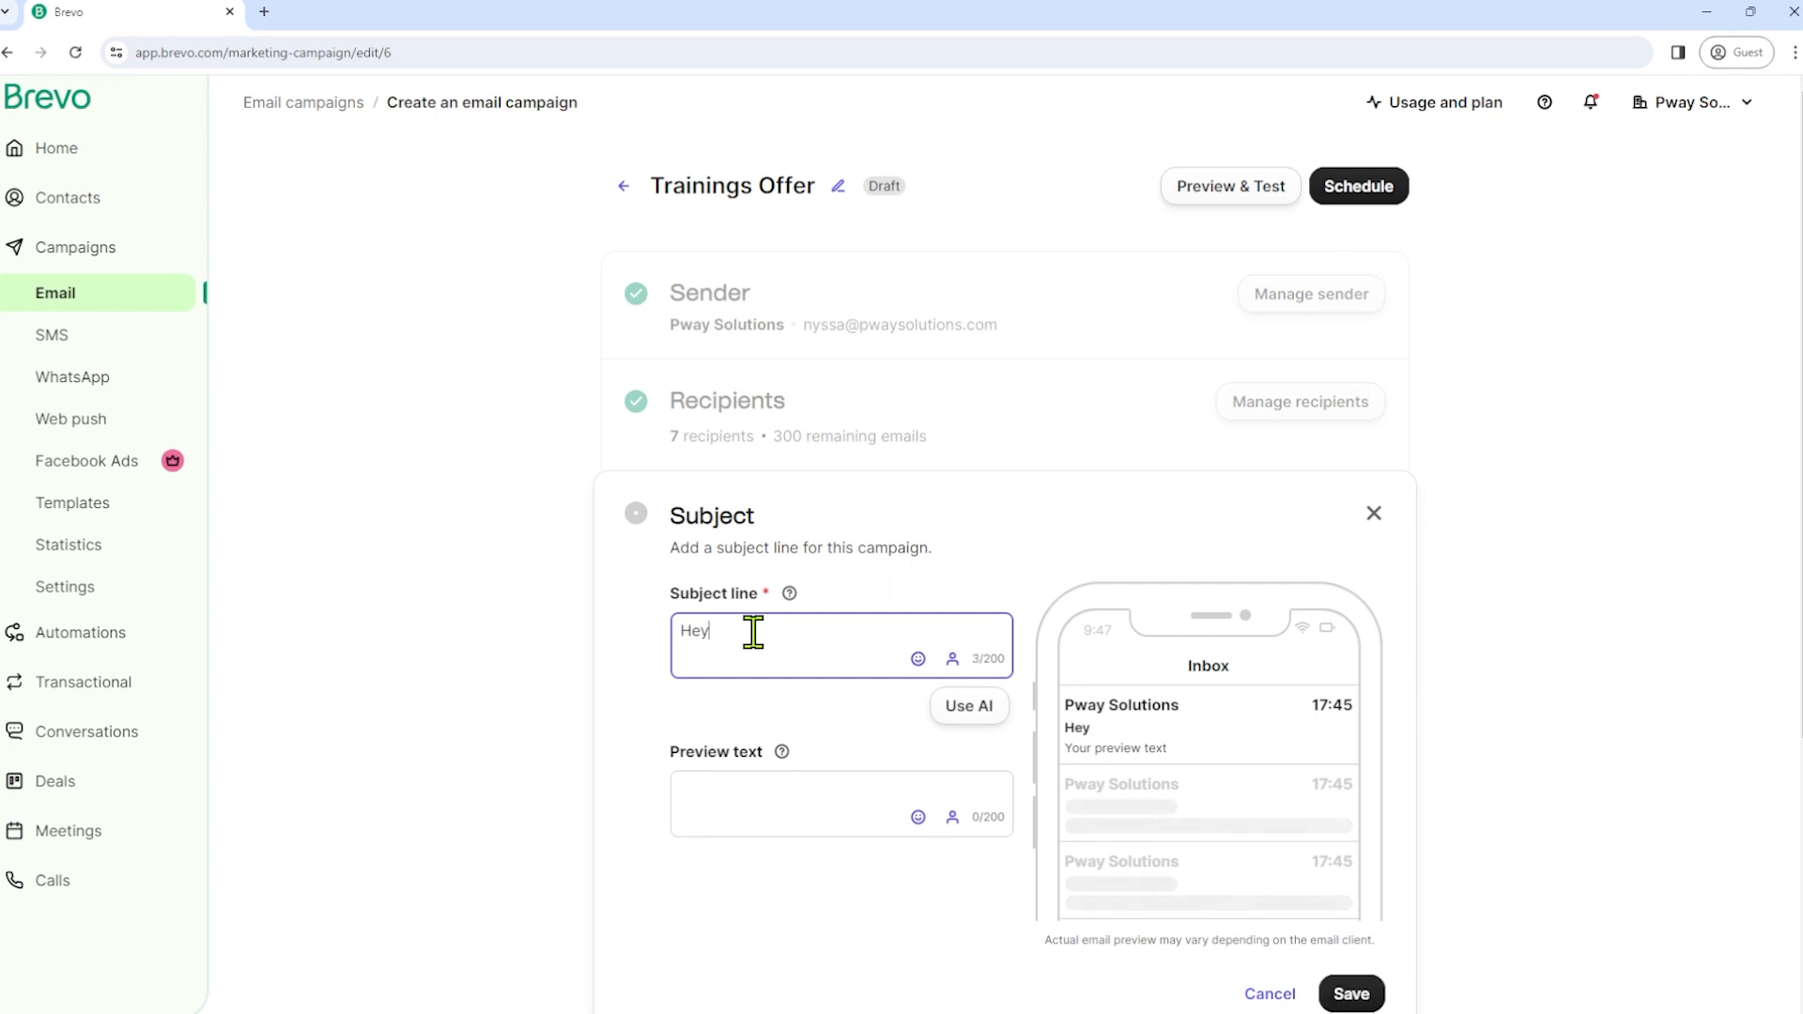
{"action": "type", "text": ","}
{"action": "left_click", "coordinate": [953, 659]}
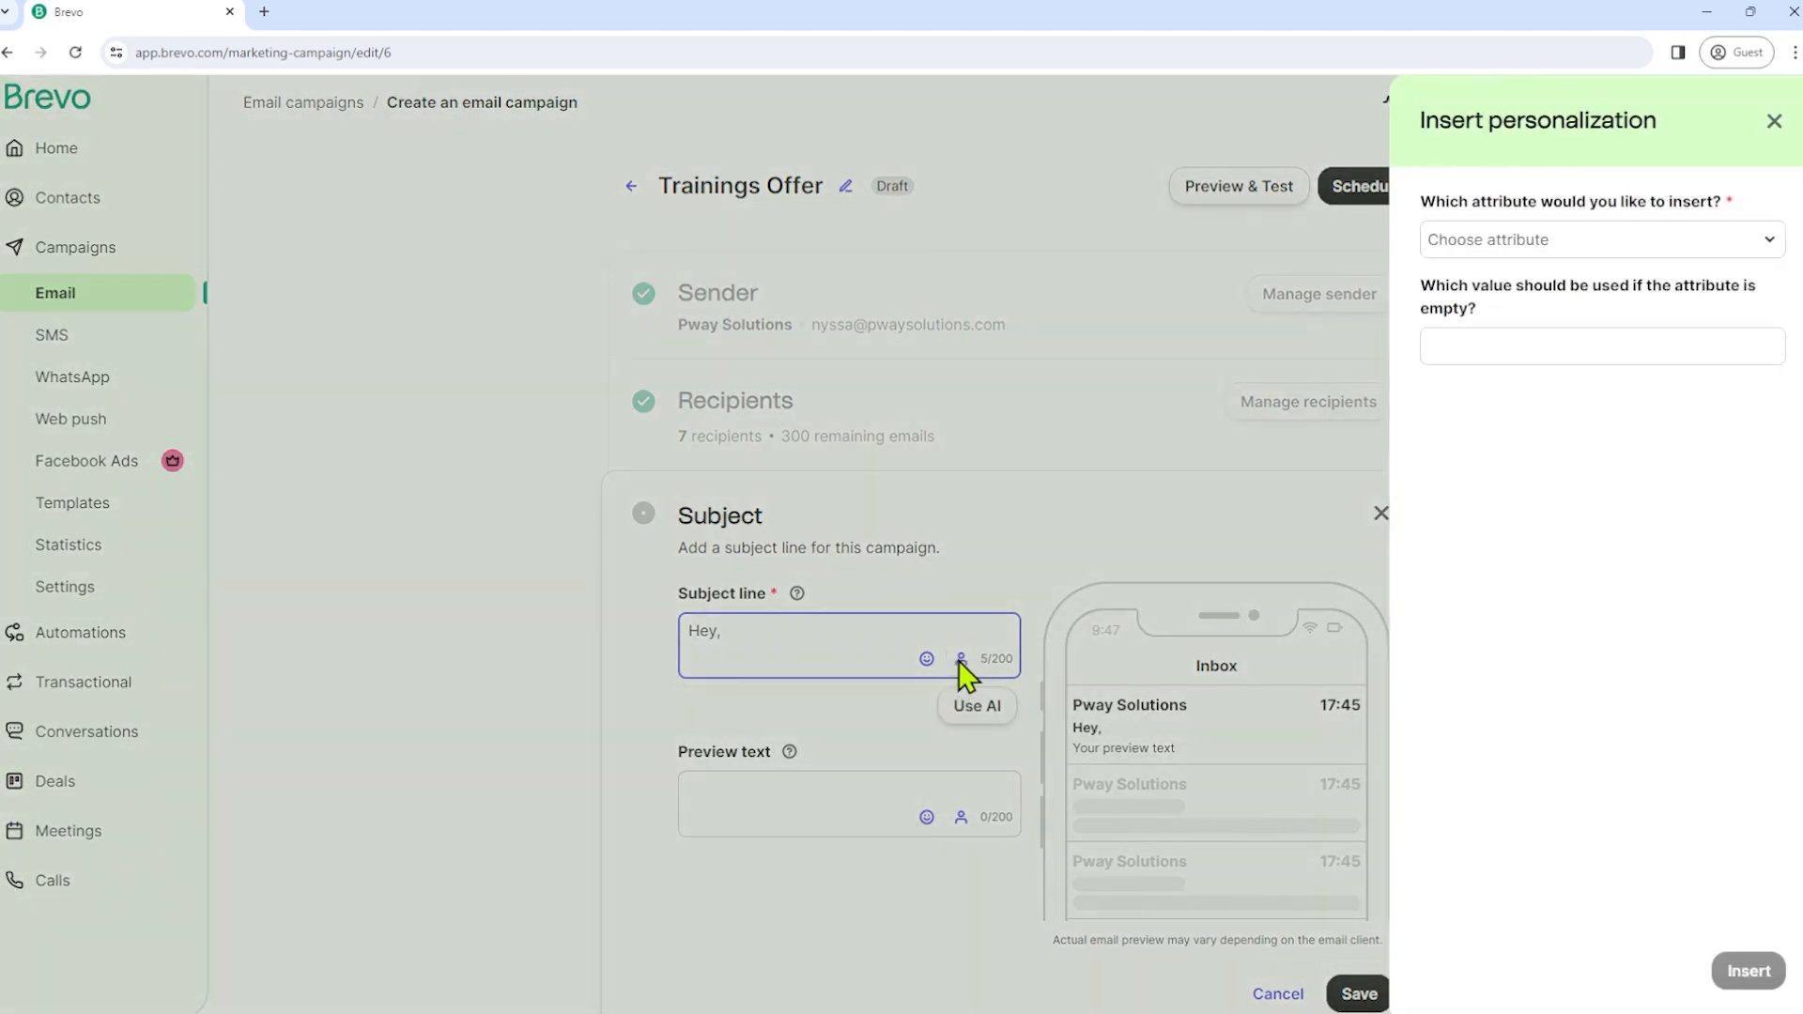
{"action": "left_click", "coordinate": [1656, 244]}
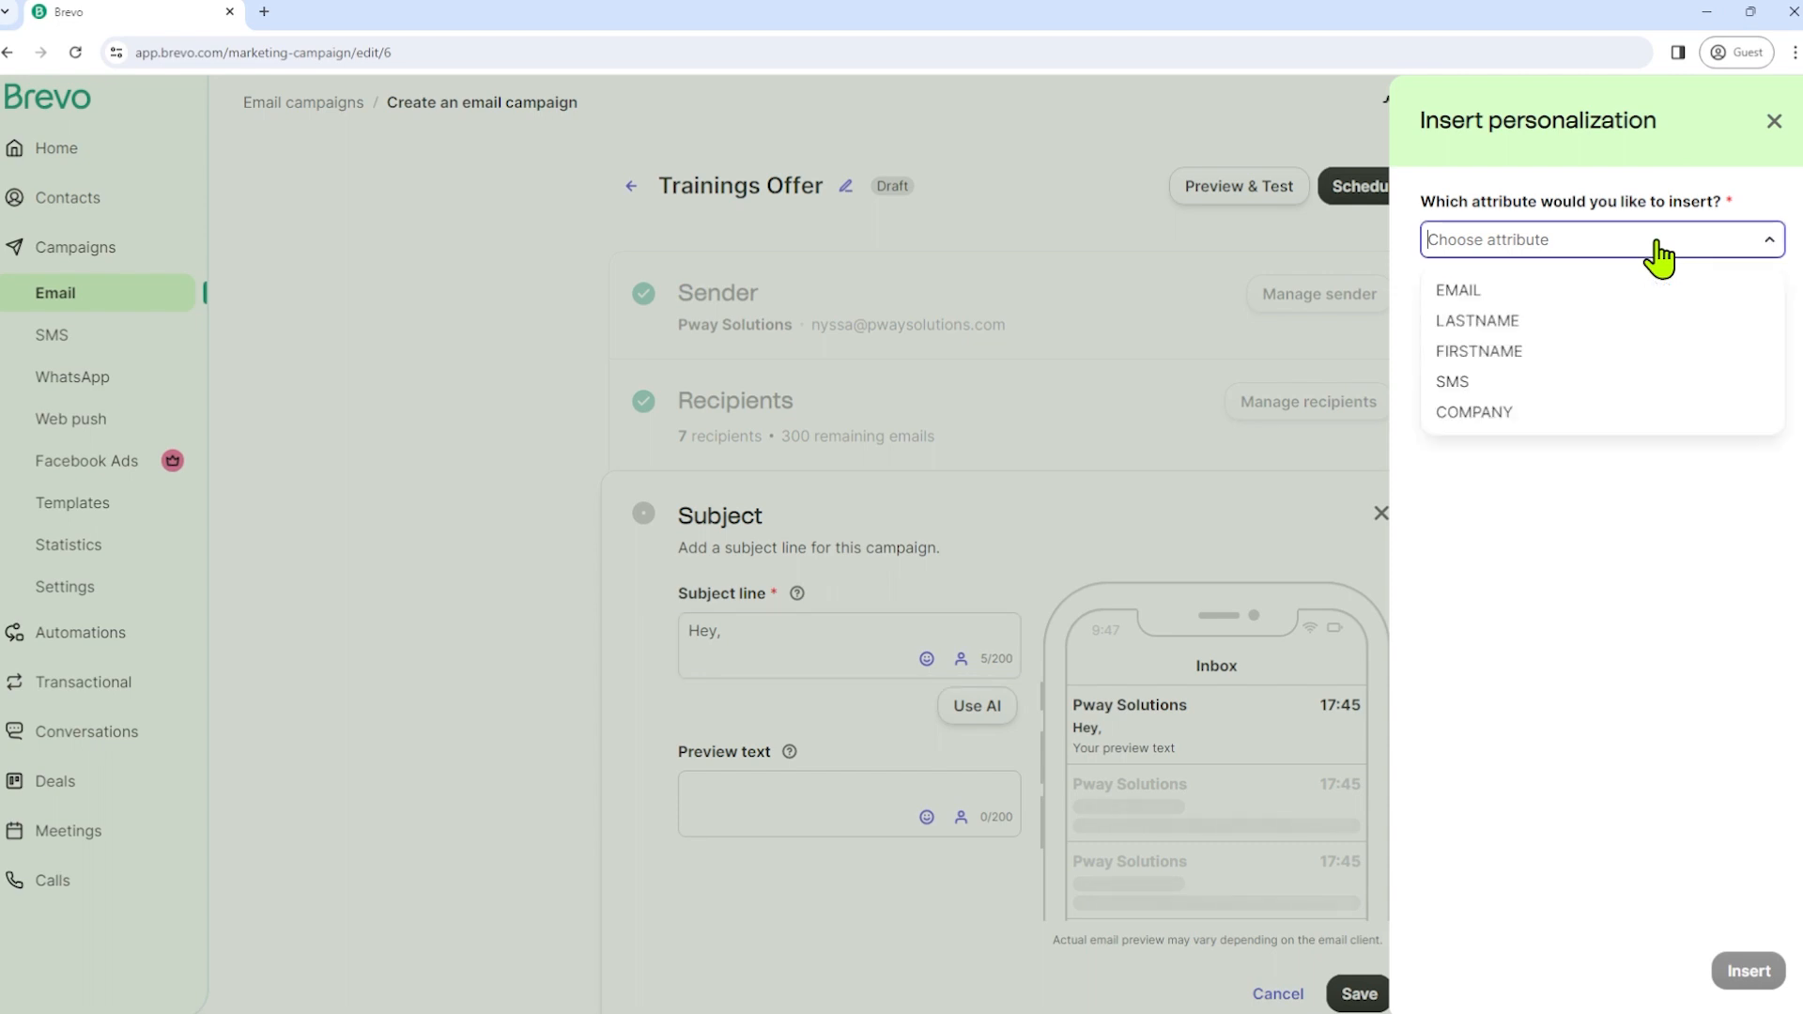
{"action": "left_click", "coordinate": [1596, 352]}
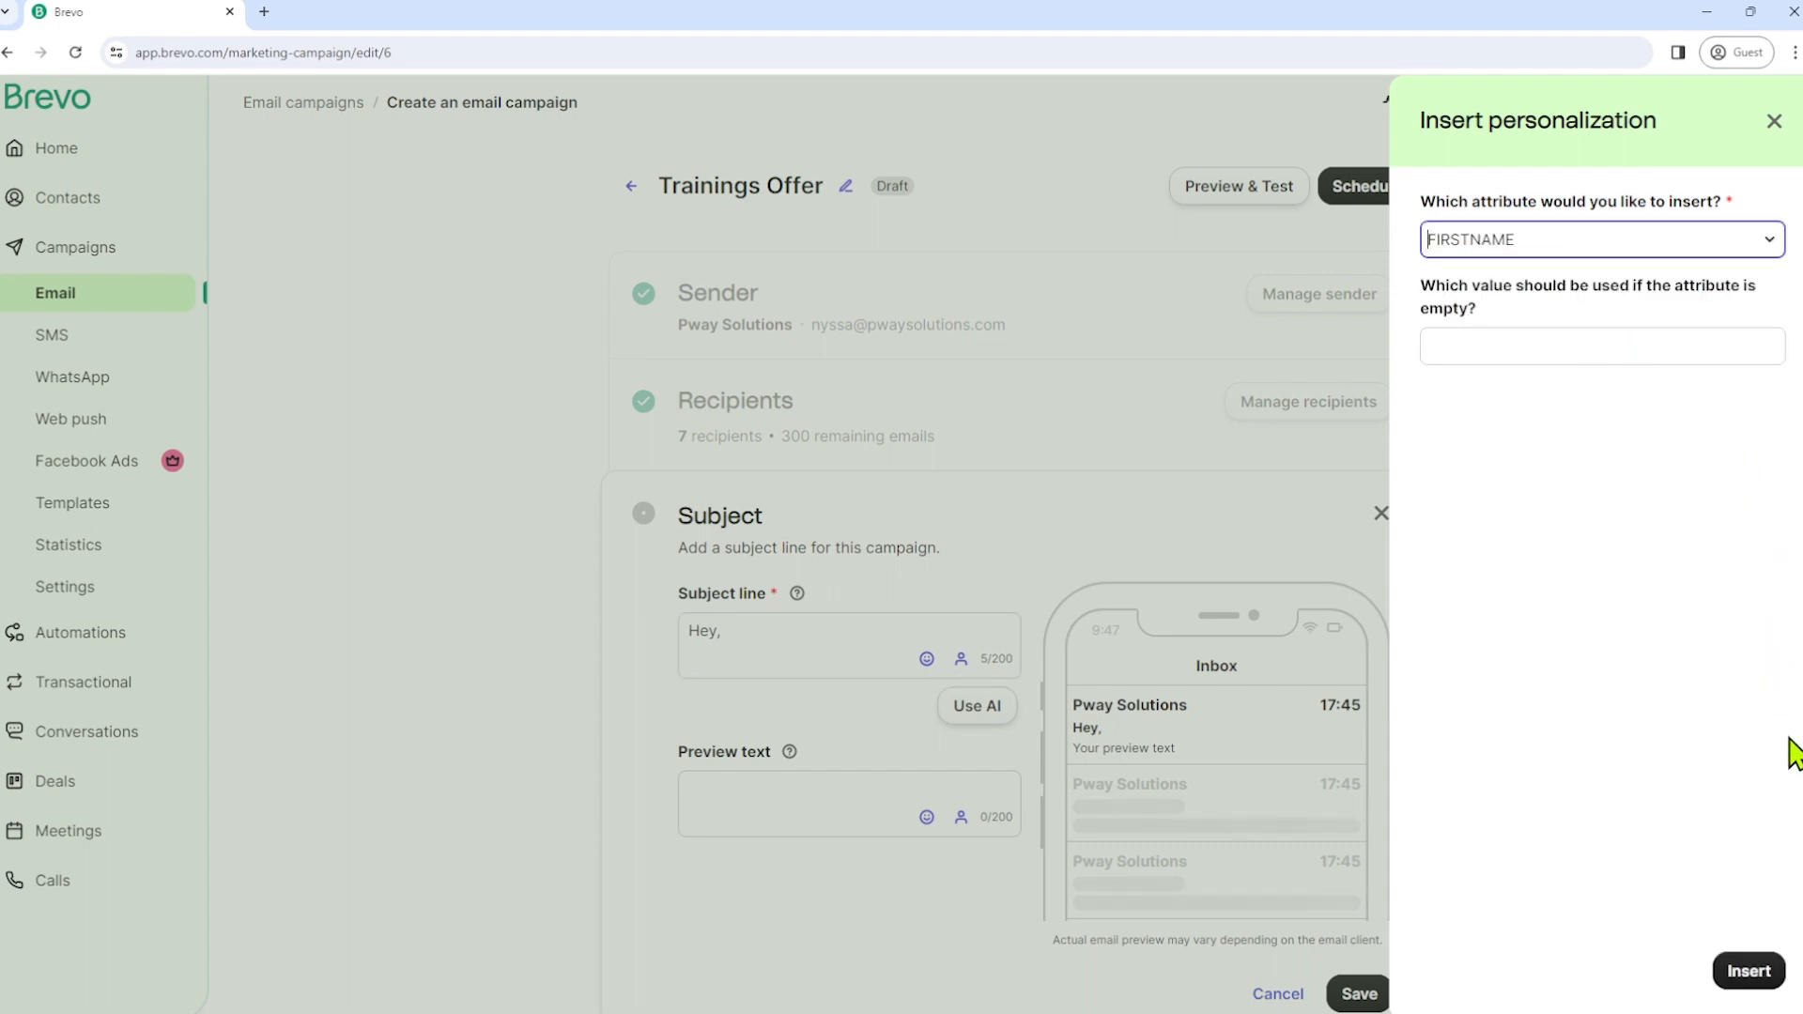
{"action": "left_click", "coordinate": [1748, 972]}
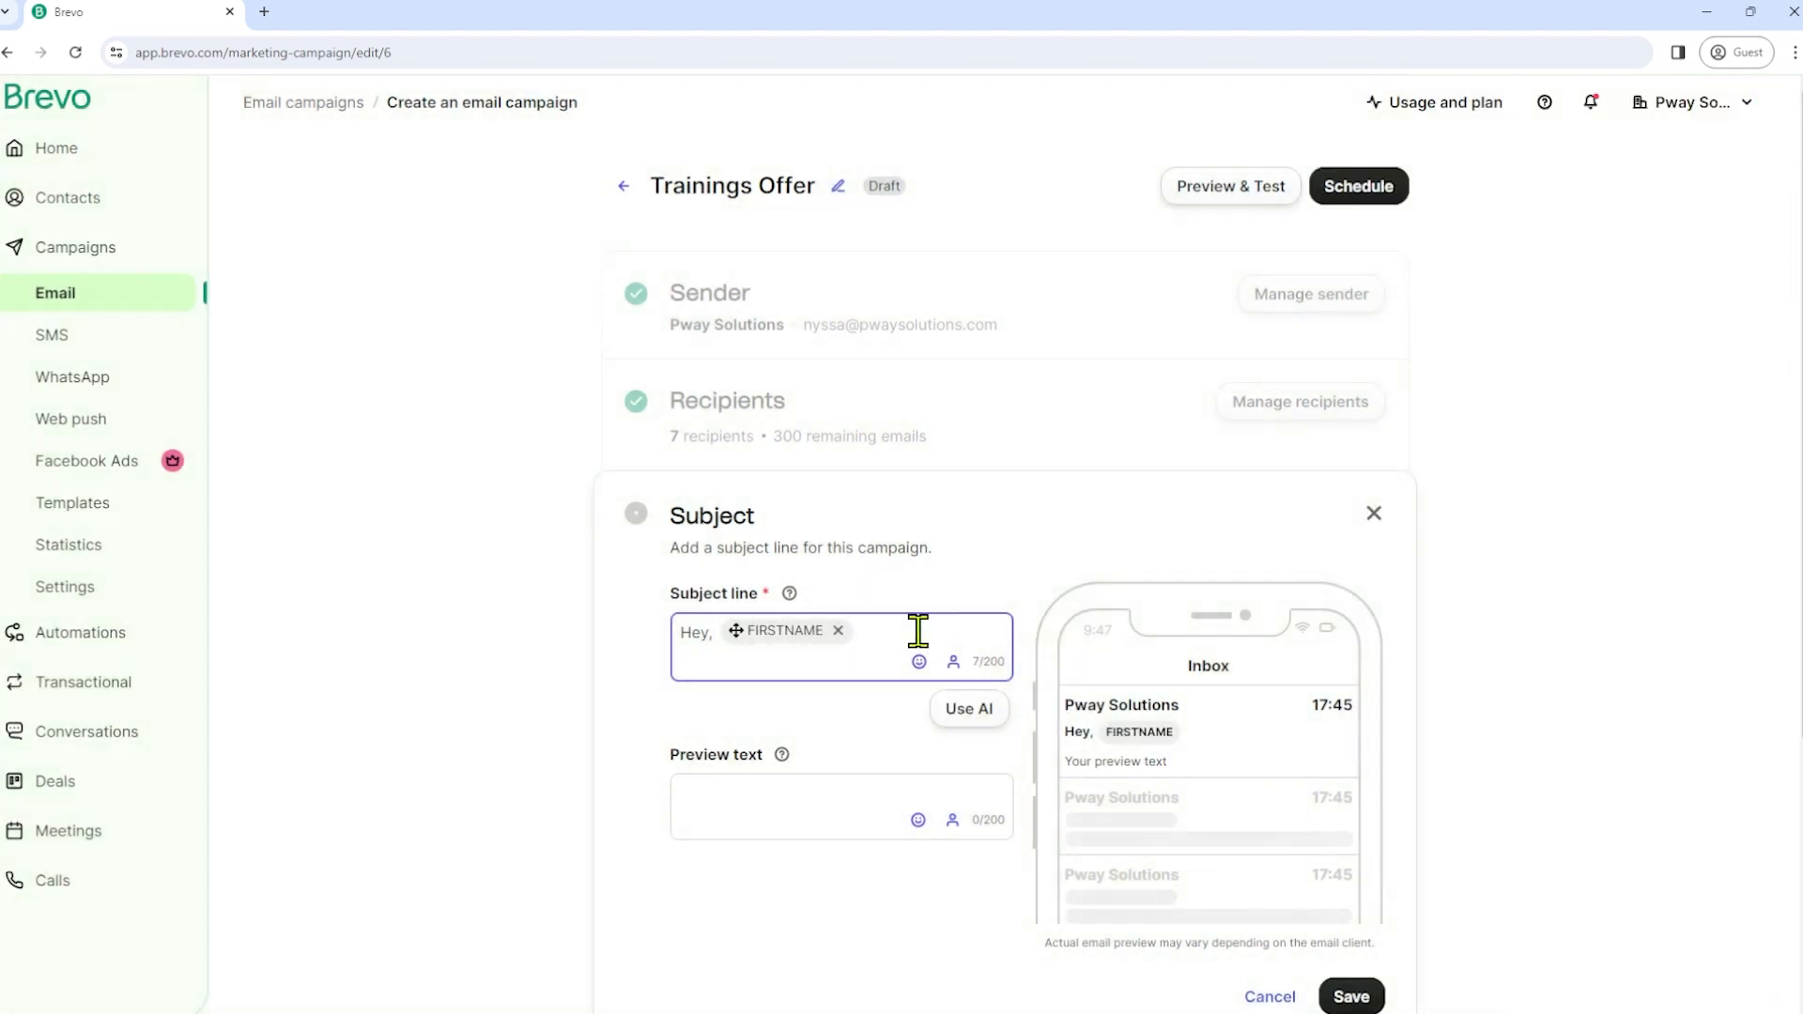
{"action": "type", "text": "I"}
{"action": "type", "text": "game!"}
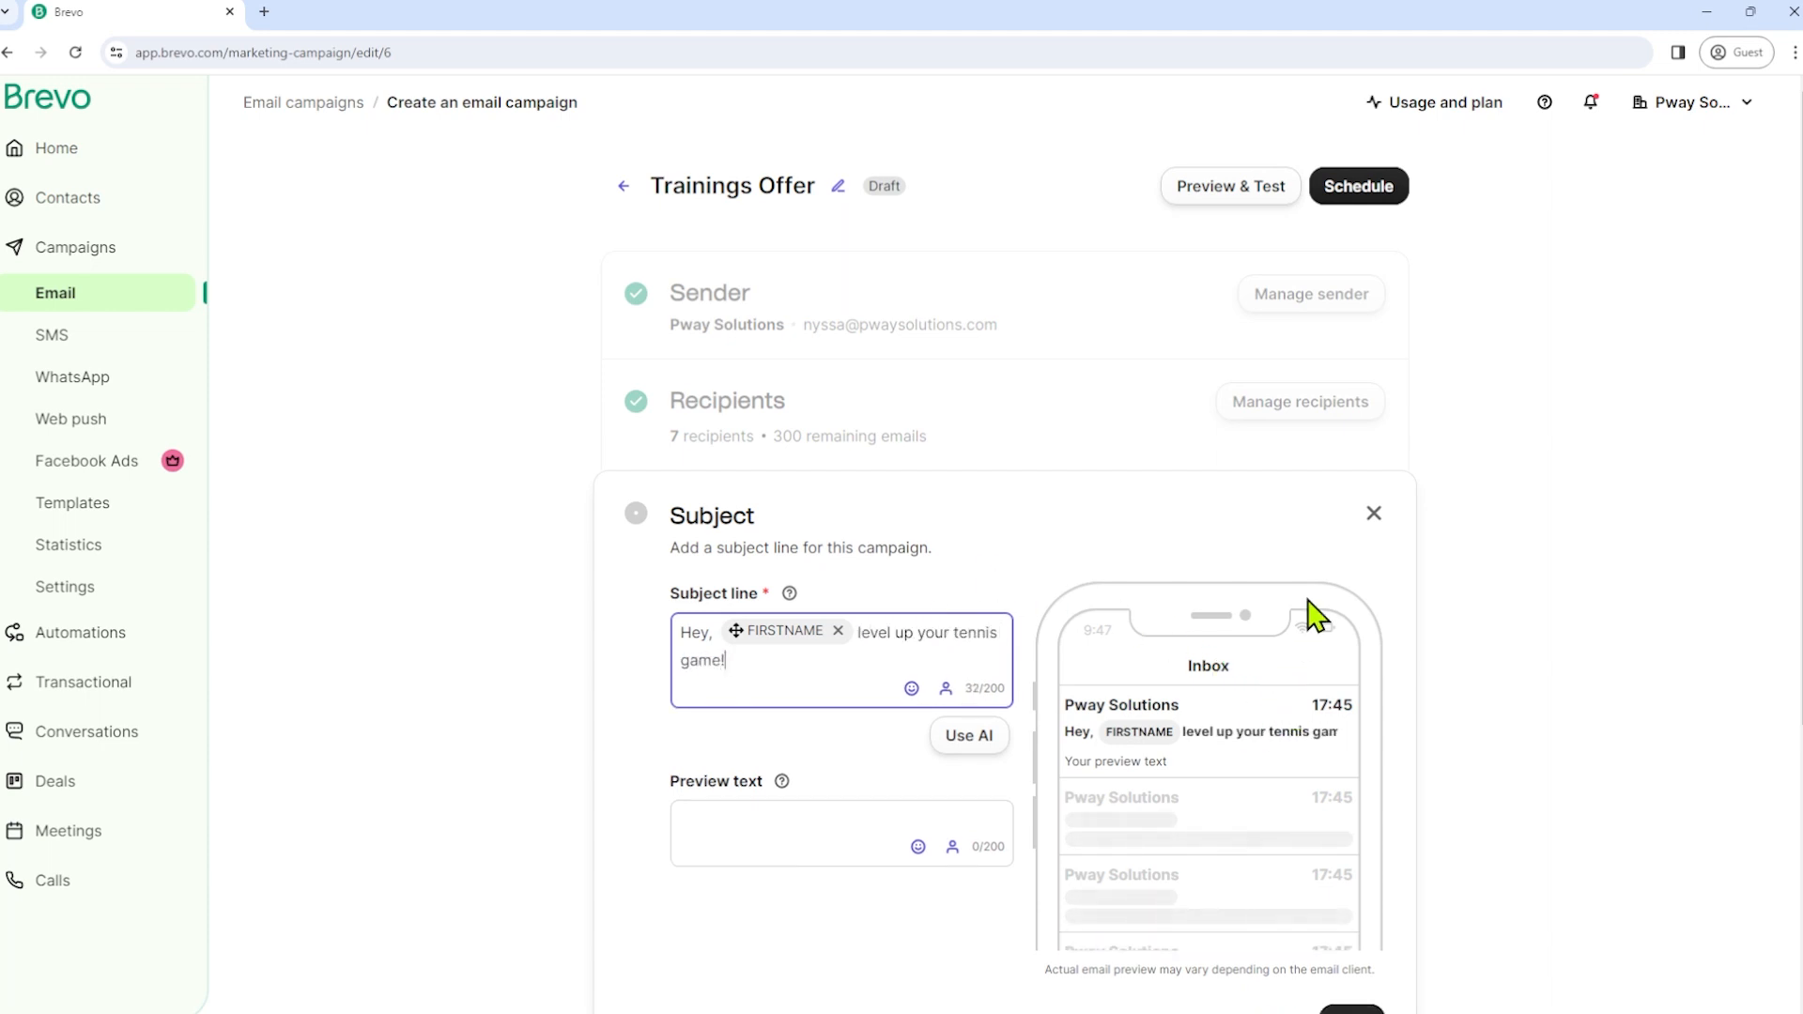
Enter the preview text "Train with the top coaches in the world" and save the subject settings
{"action": "scroll", "coordinate": [1352, 597], "scroll_direction": "down", "scroll_amount": 3}
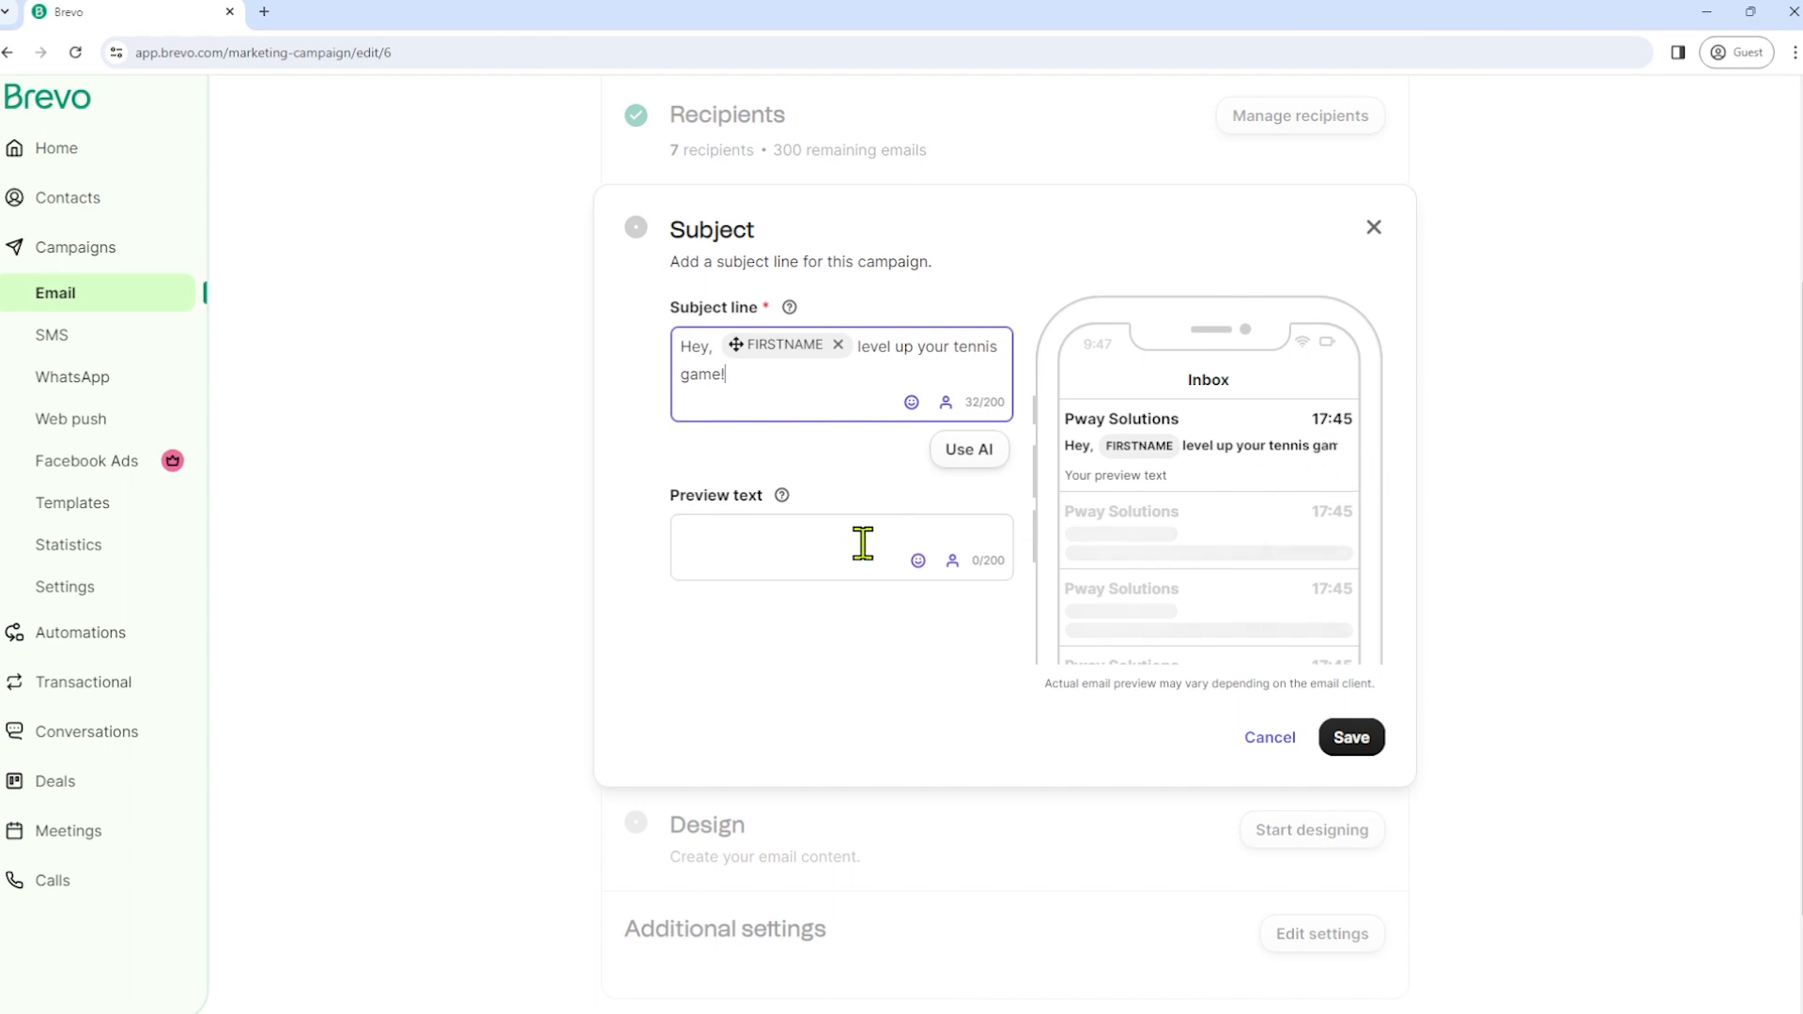
{"action": "left_click", "coordinate": [782, 542]}
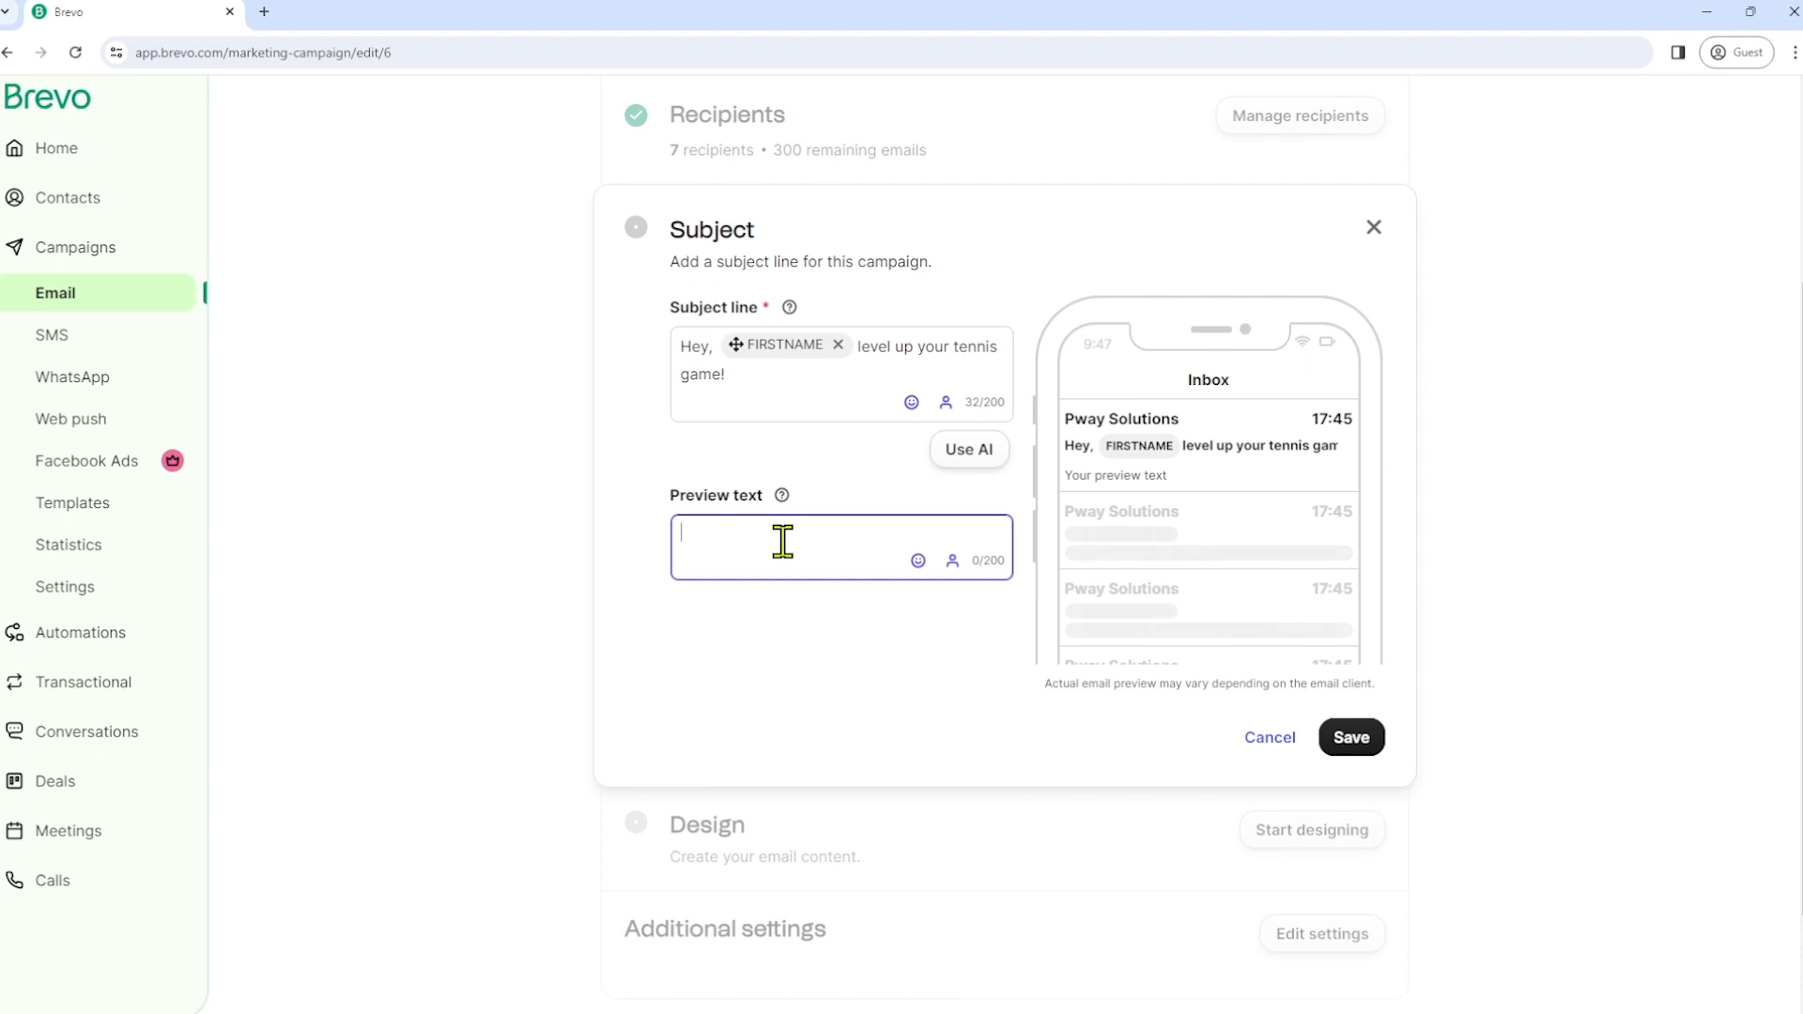
{"action": "type", "text": "Train with th"}
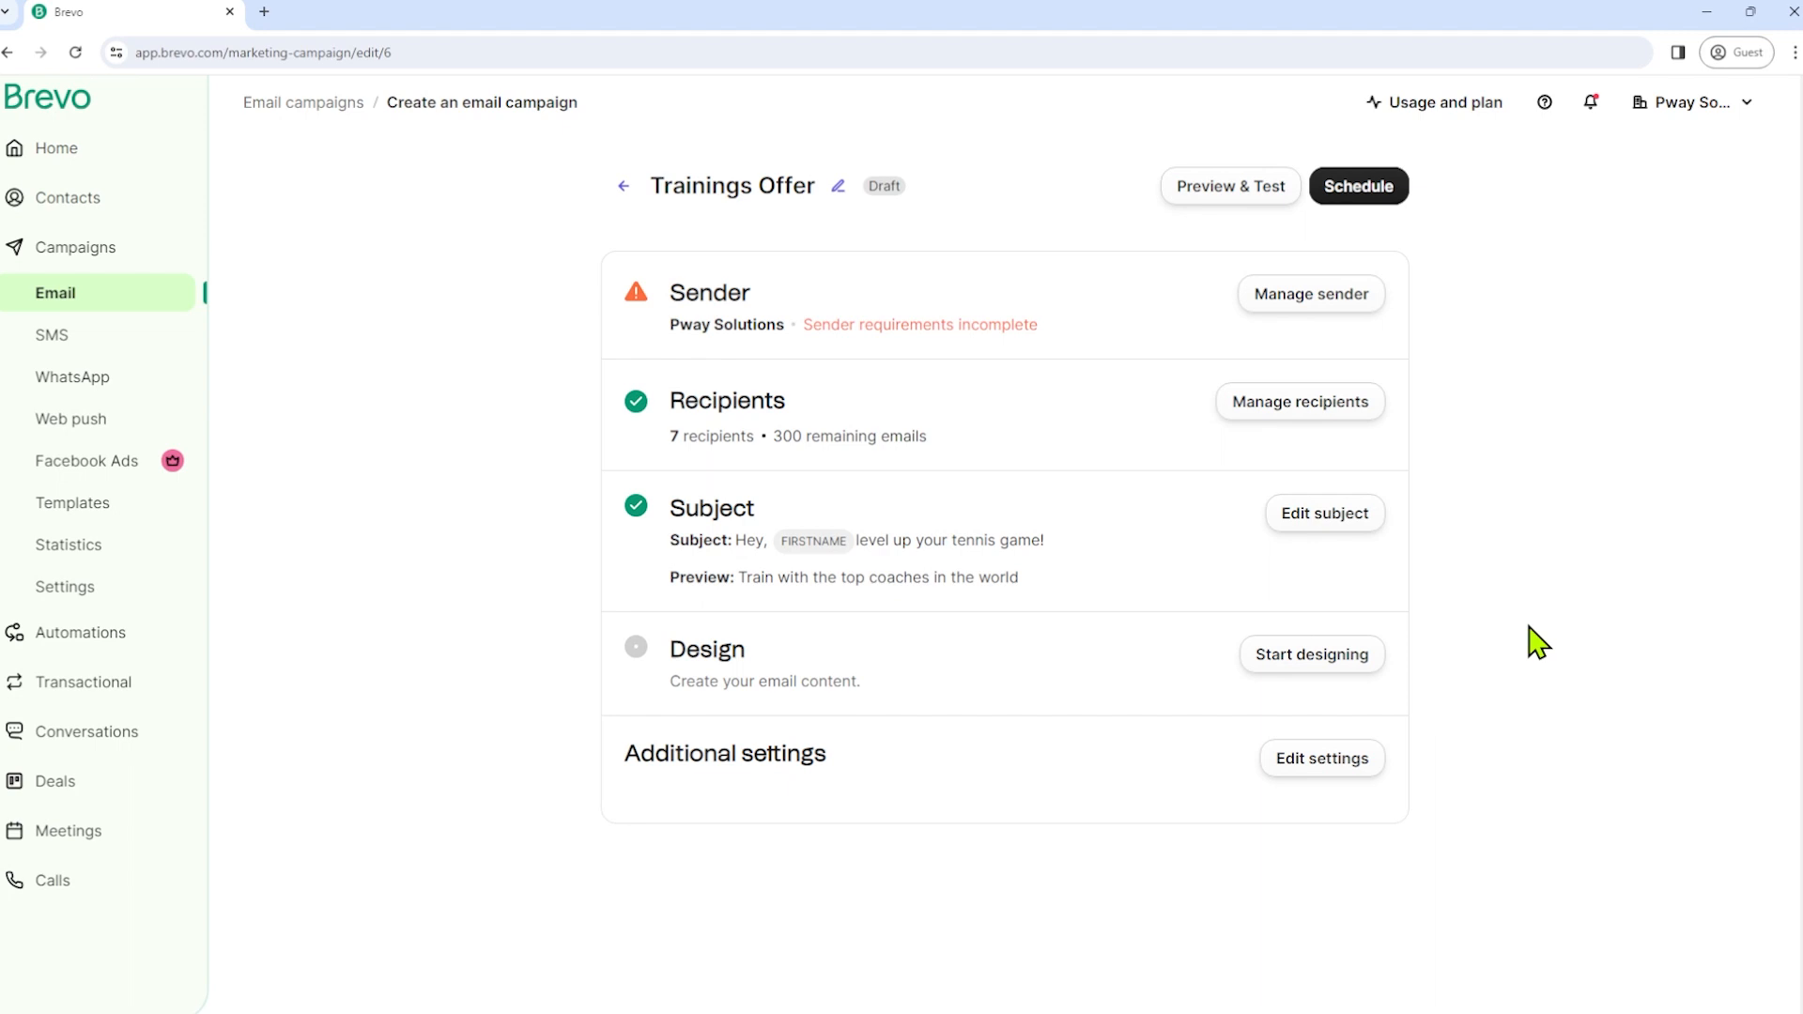
Start designing the campaign email, view the automatic brand setup and skip it to return to template selection
{"action": "left_click", "coordinate": [1301, 660]}
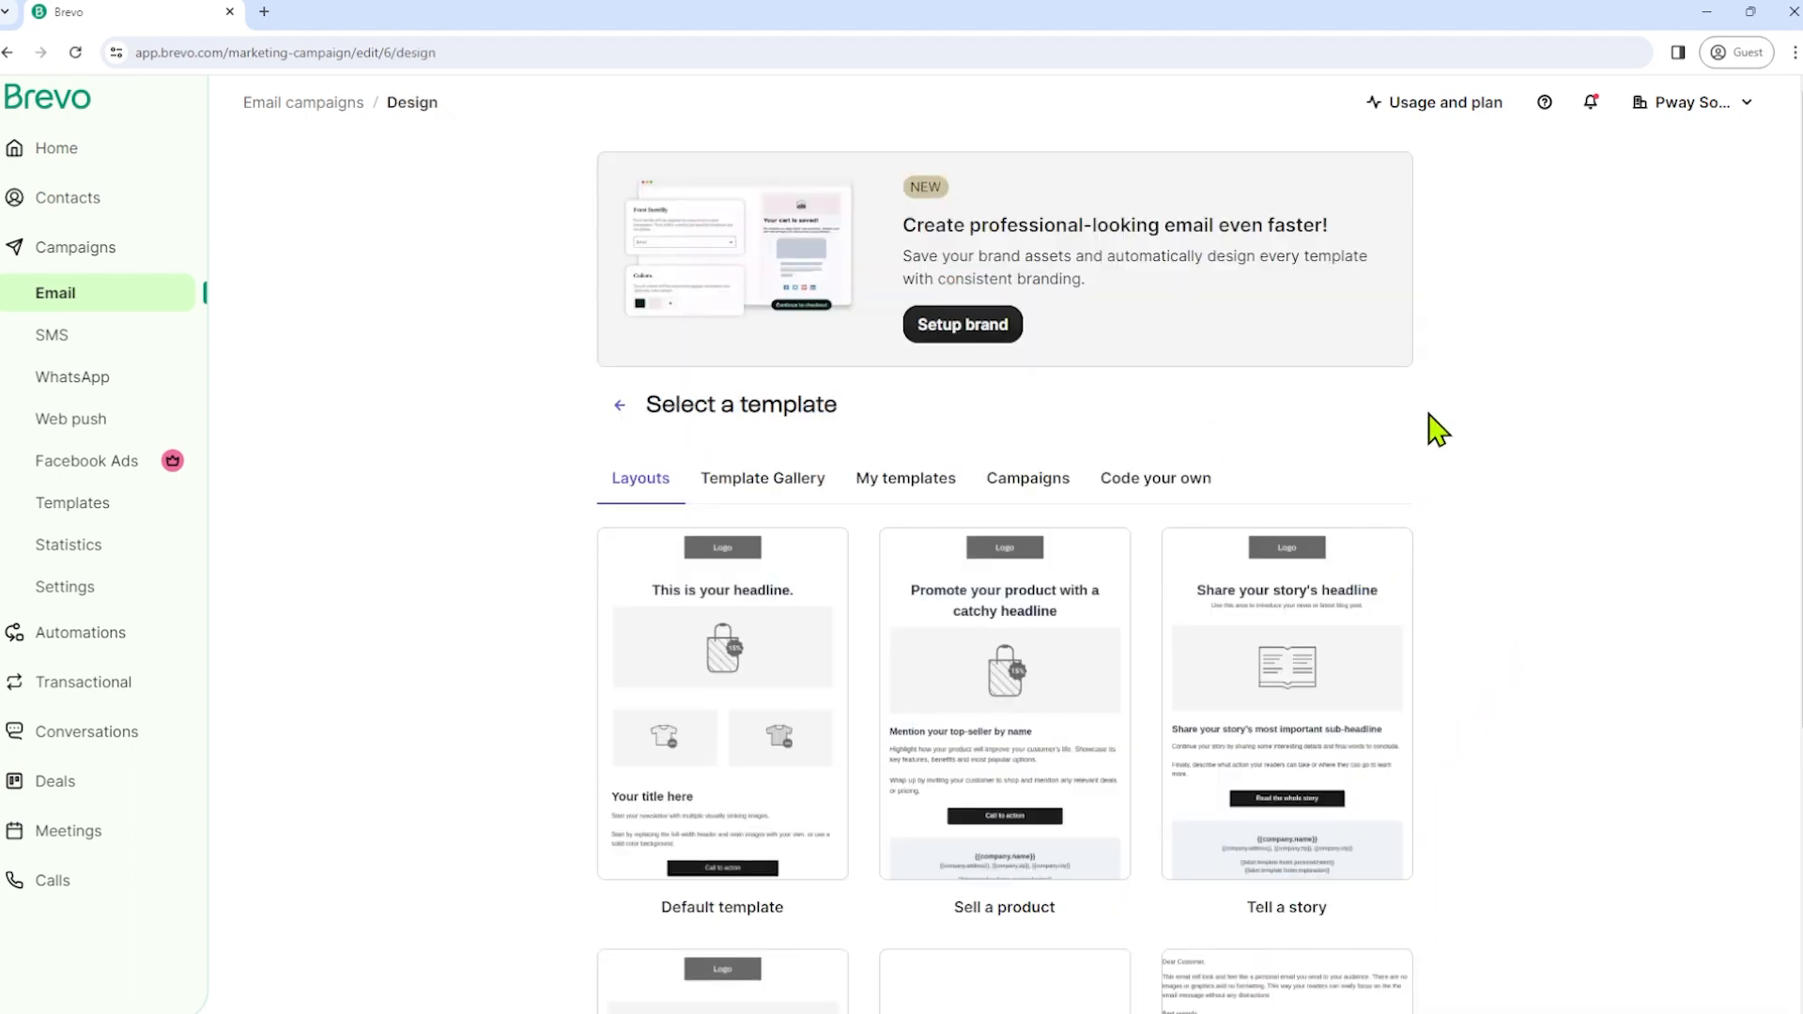
{"action": "left_click", "coordinate": [965, 329]}
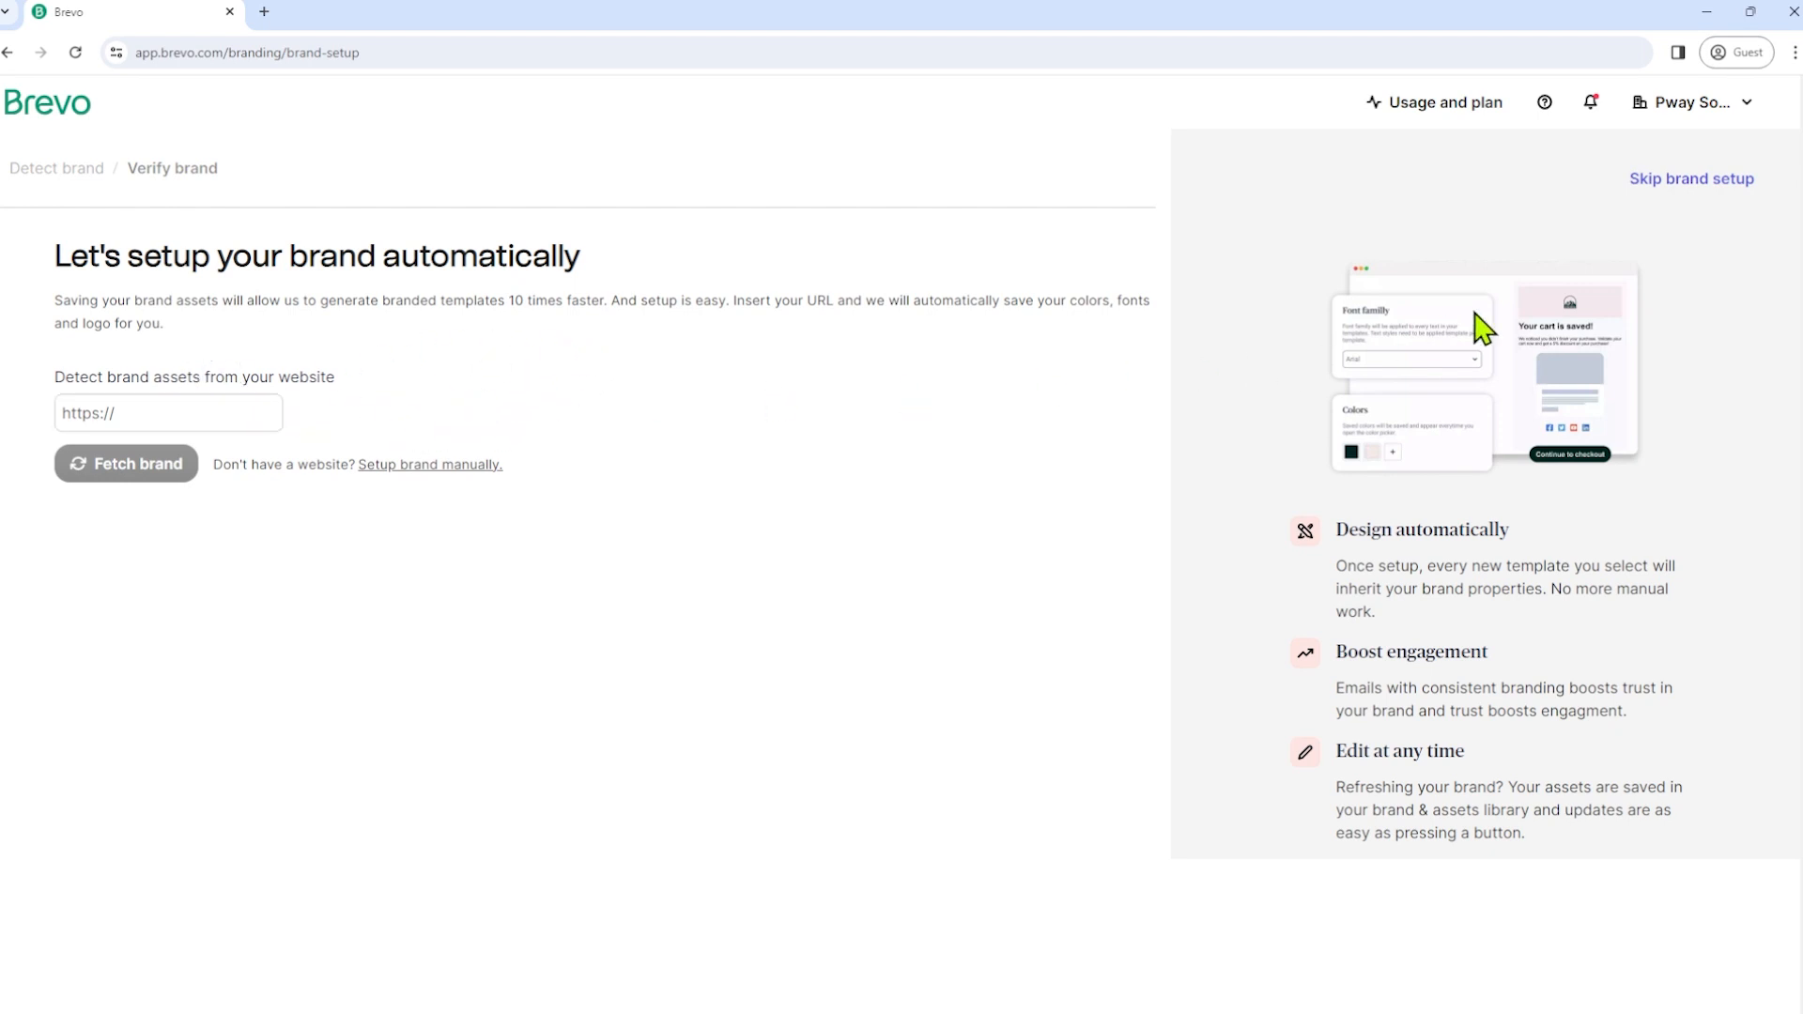
{"action": "left_click", "coordinate": [1671, 183]}
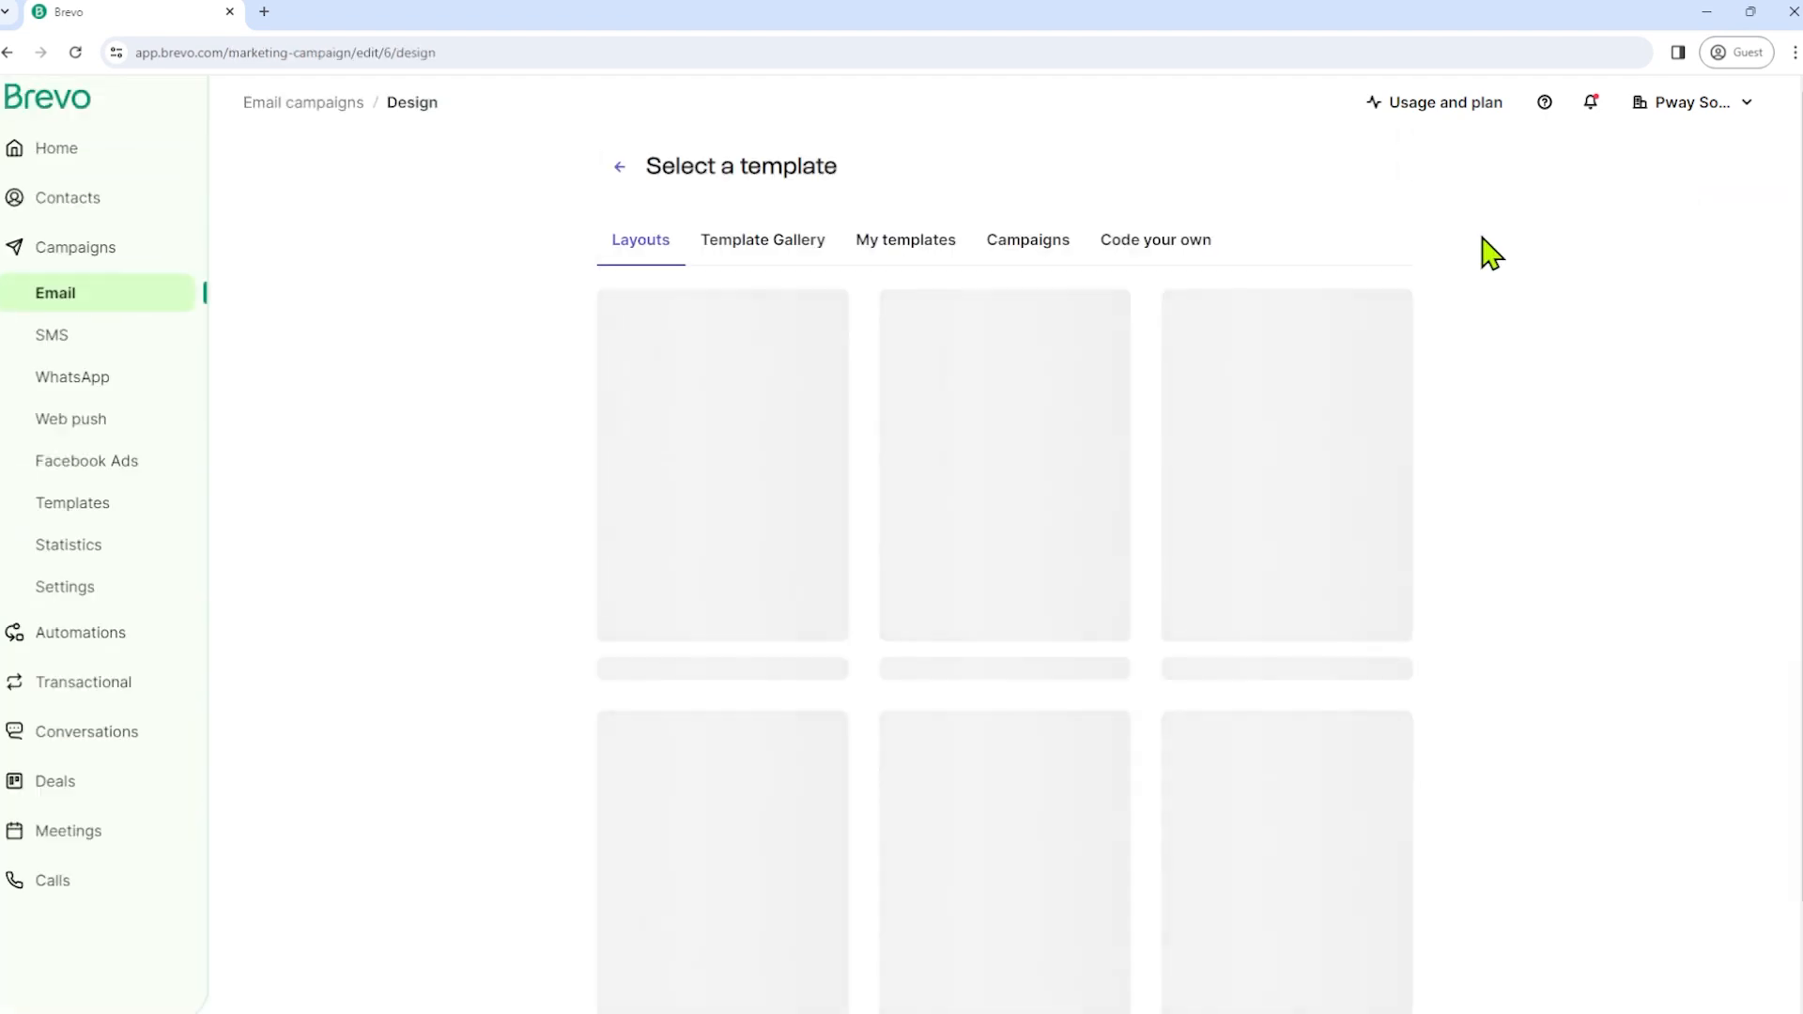
Browse the template sources: the basic layouts, the template gallery, saved templates, past campaigns and the code-your-own editors
{"action": "scroll", "coordinate": [395, 601], "scroll_direction": "down", "scroll_amount": 4}
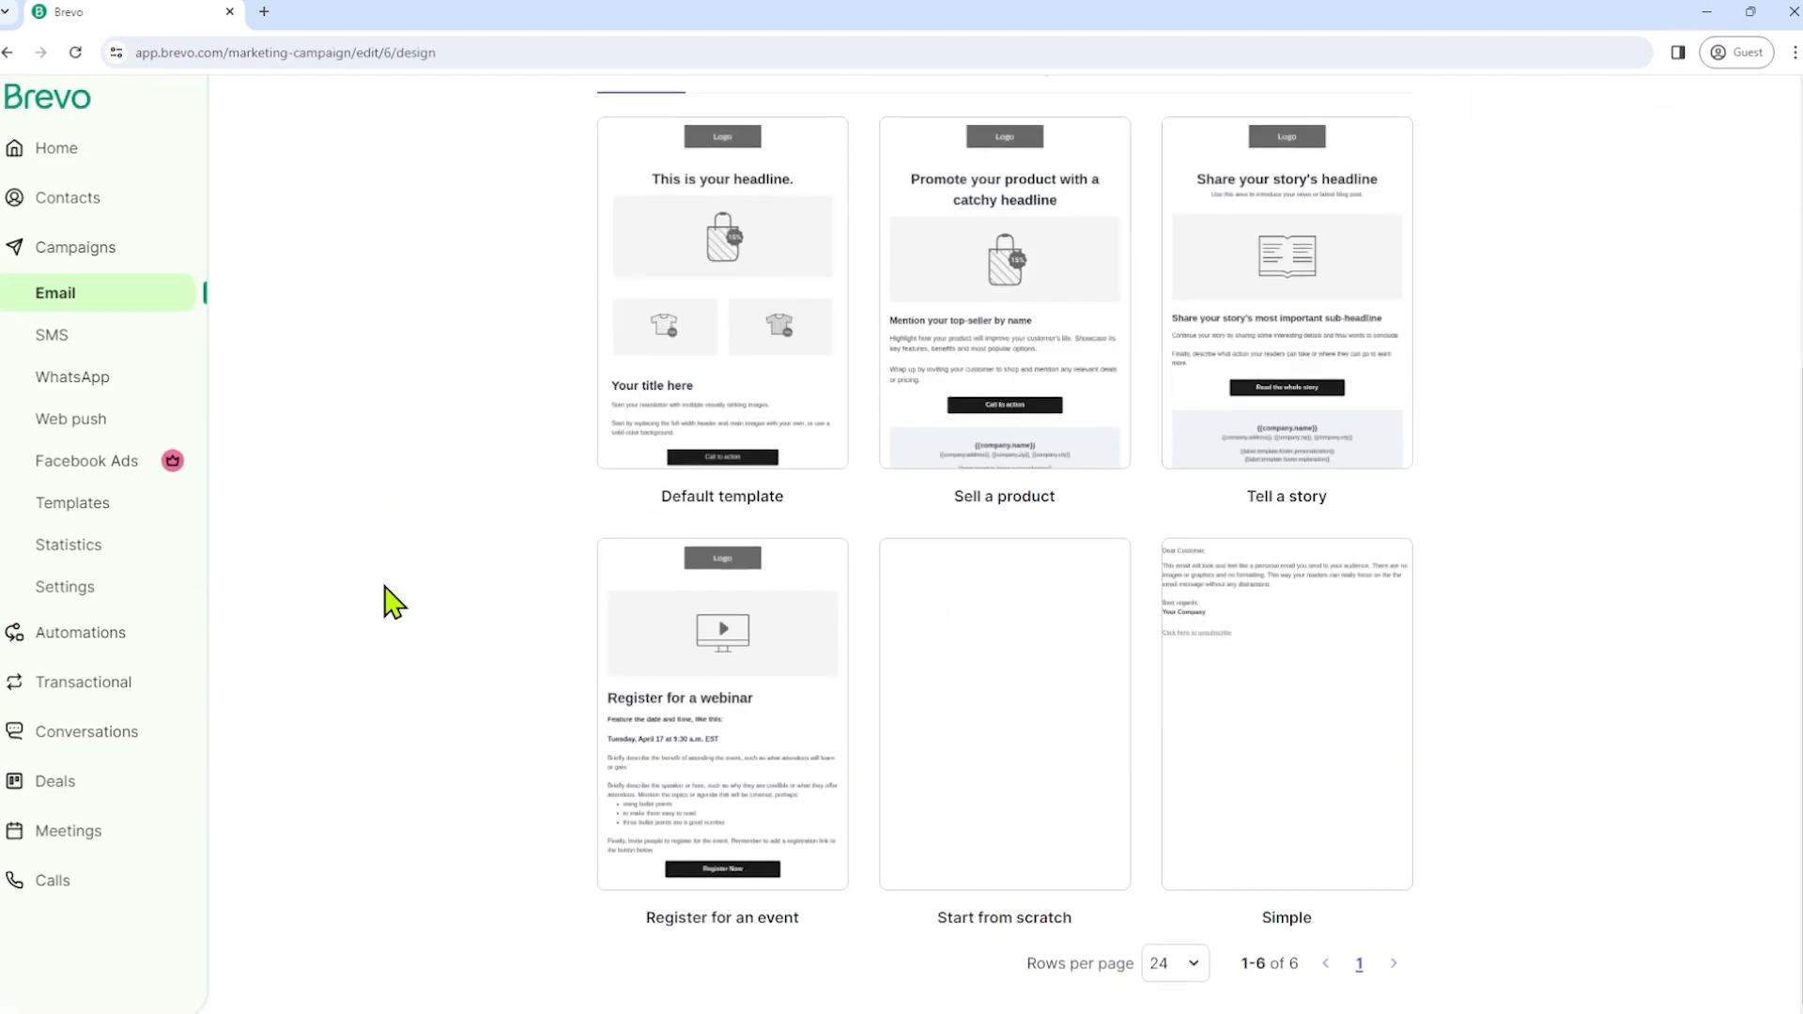
{"action": "scroll", "coordinate": [457, 491], "scroll_direction": "up", "scroll_amount": 3}
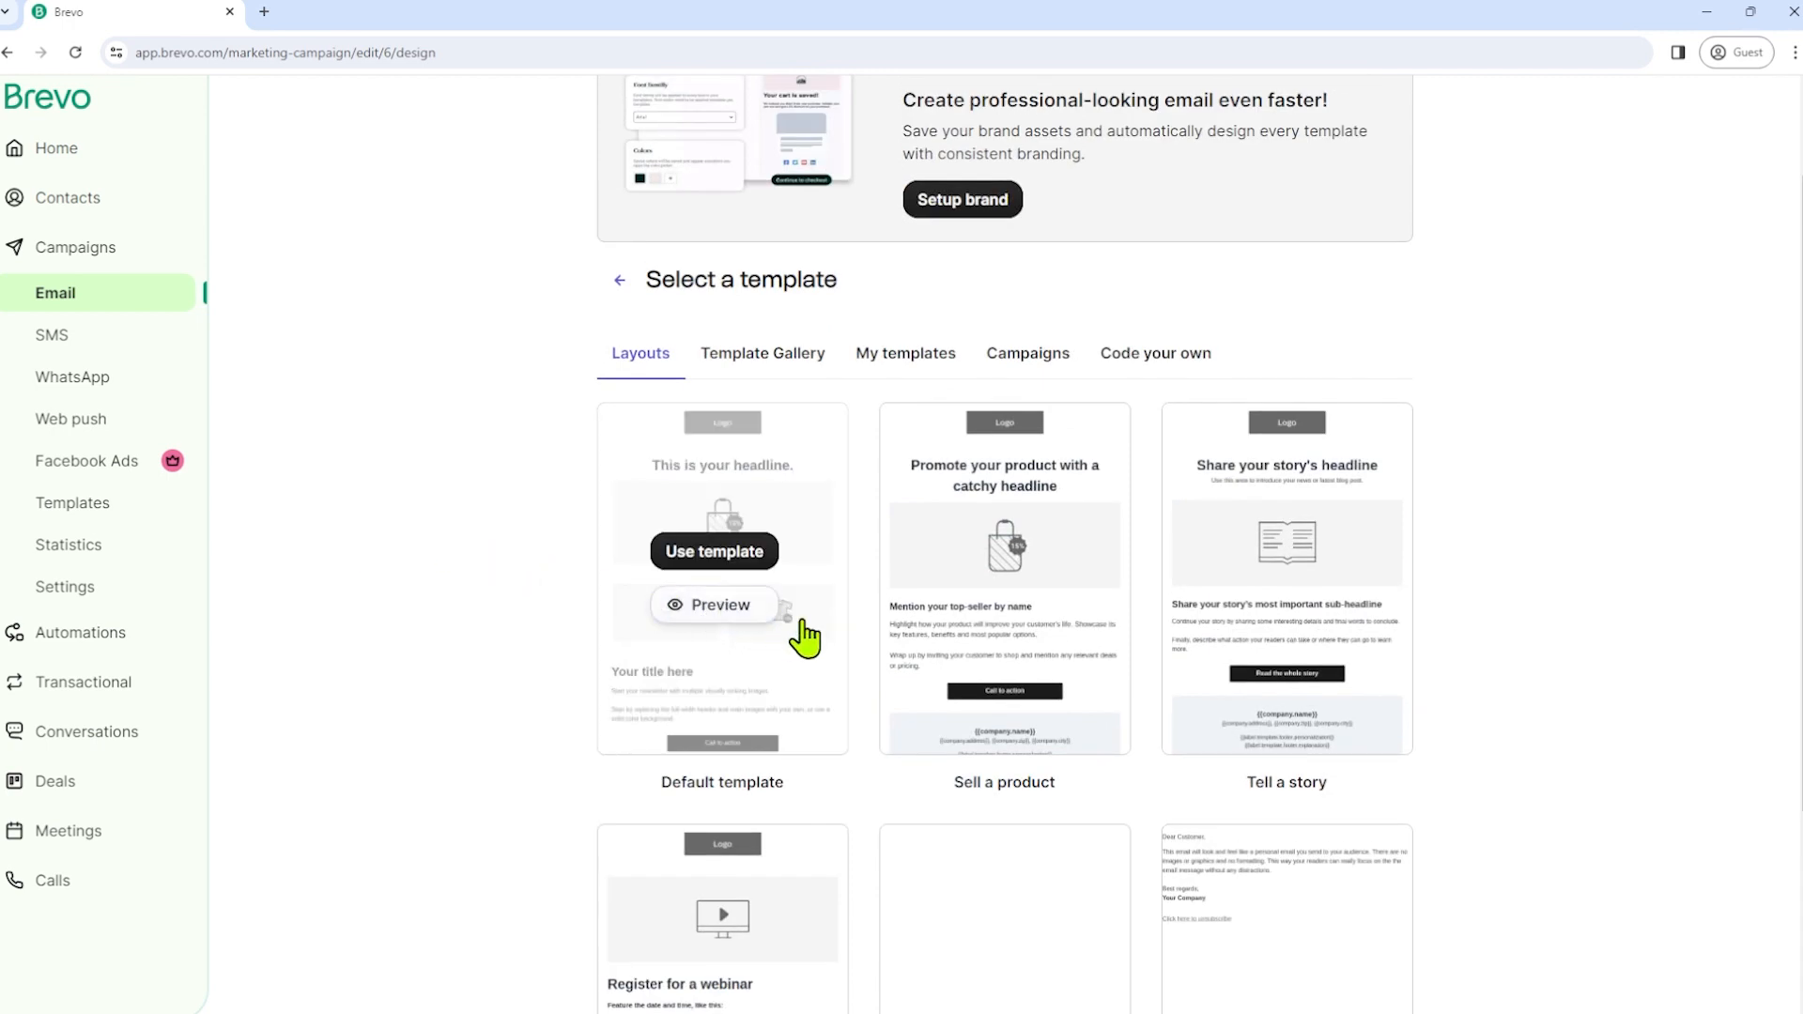
{"action": "mouse_move", "coordinate": [1026, 638]}
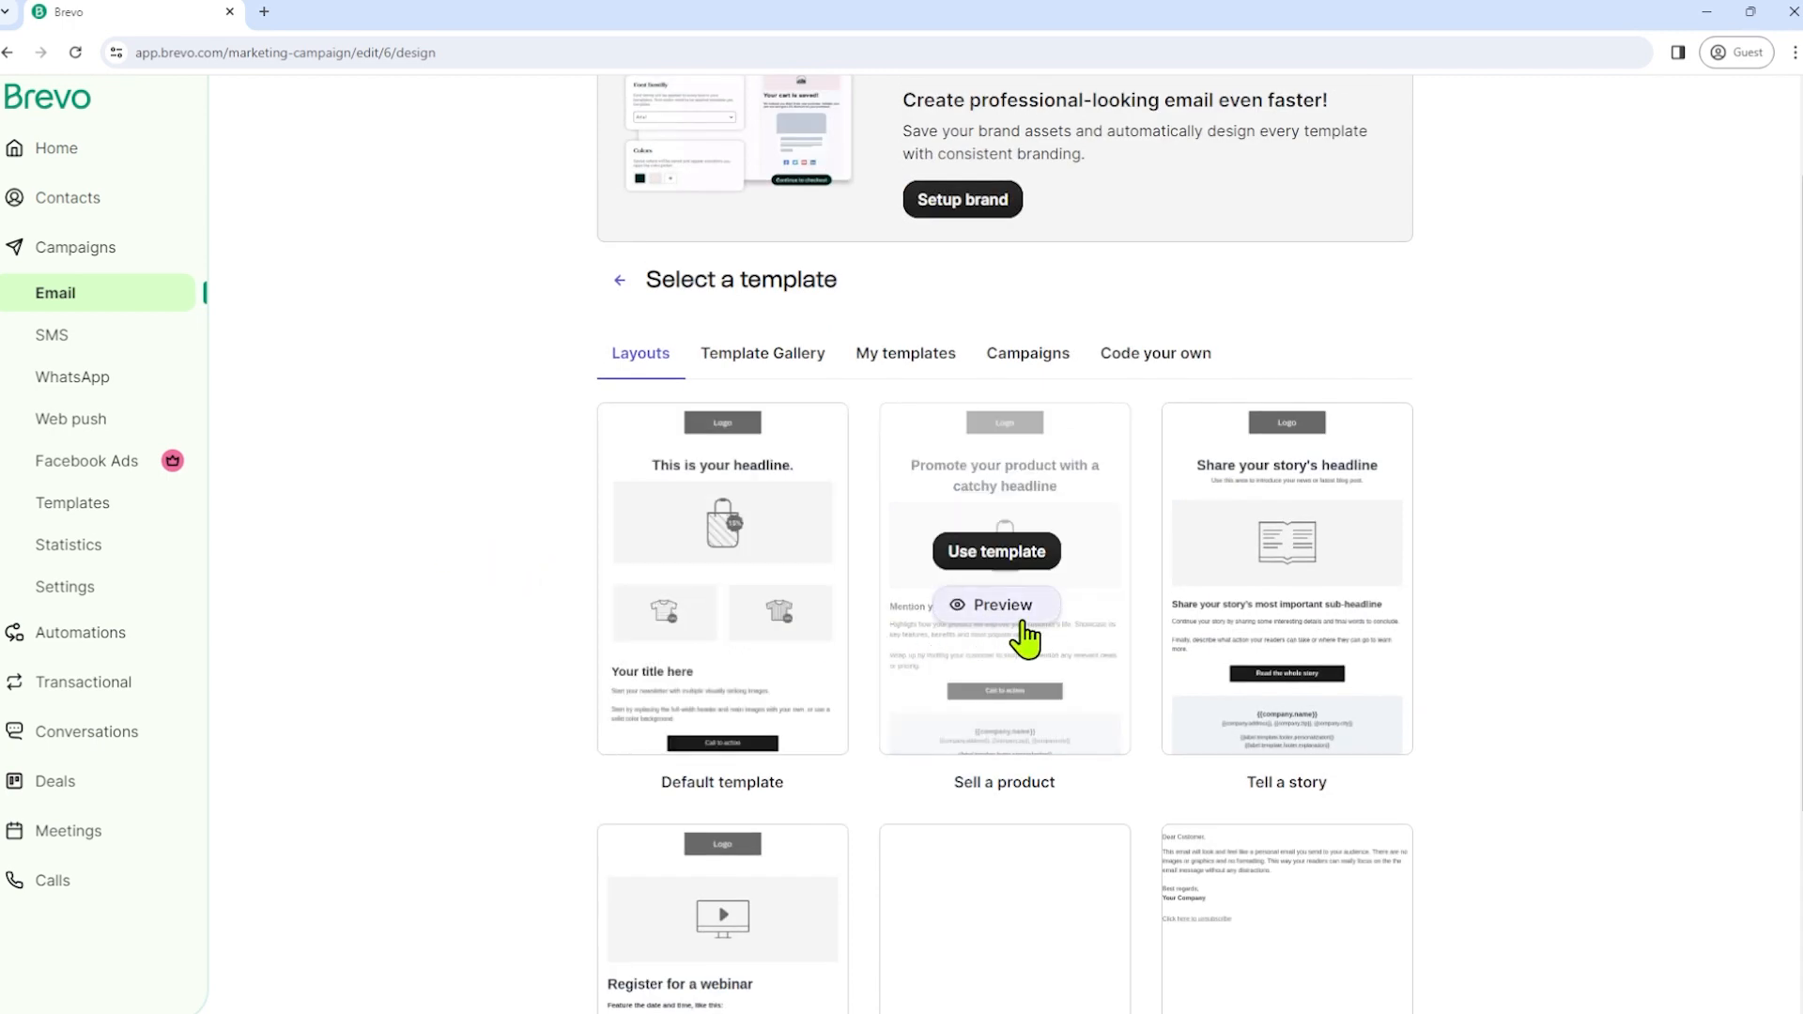
{"action": "left_click", "coordinate": [771, 357]}
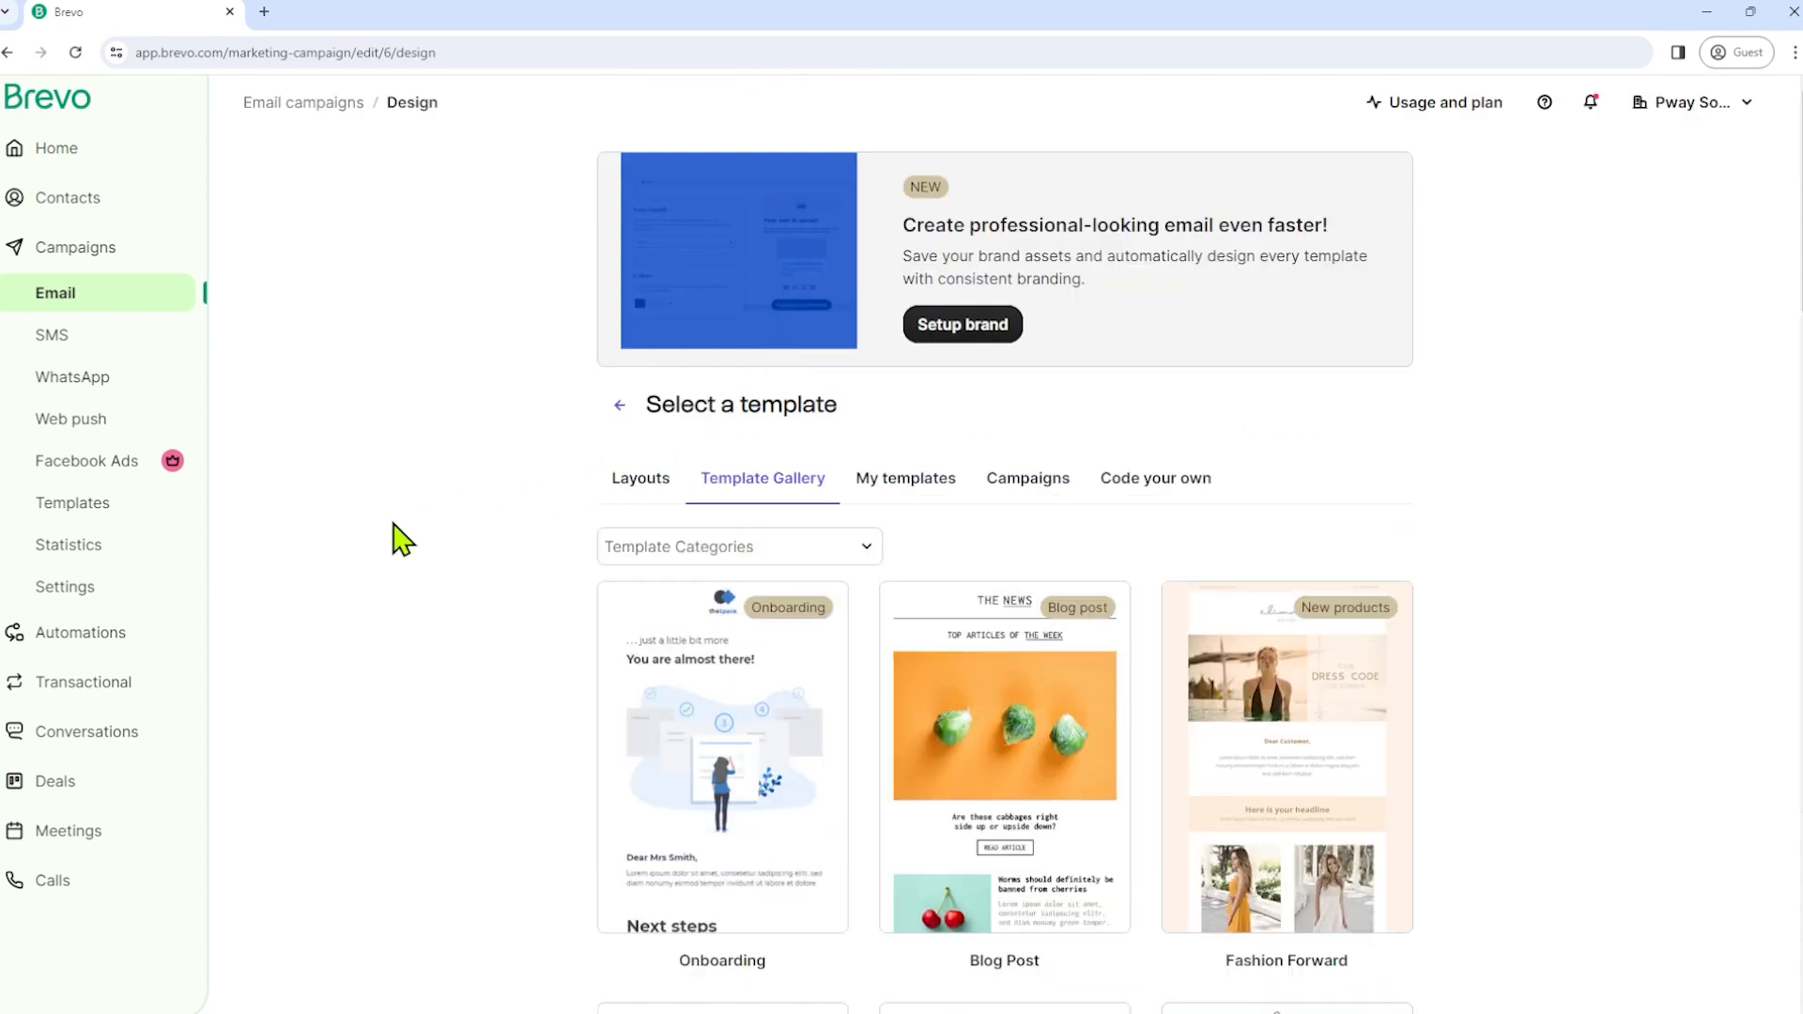
{"action": "scroll", "coordinate": [401, 540], "scroll_direction": "down", "scroll_amount": 18}
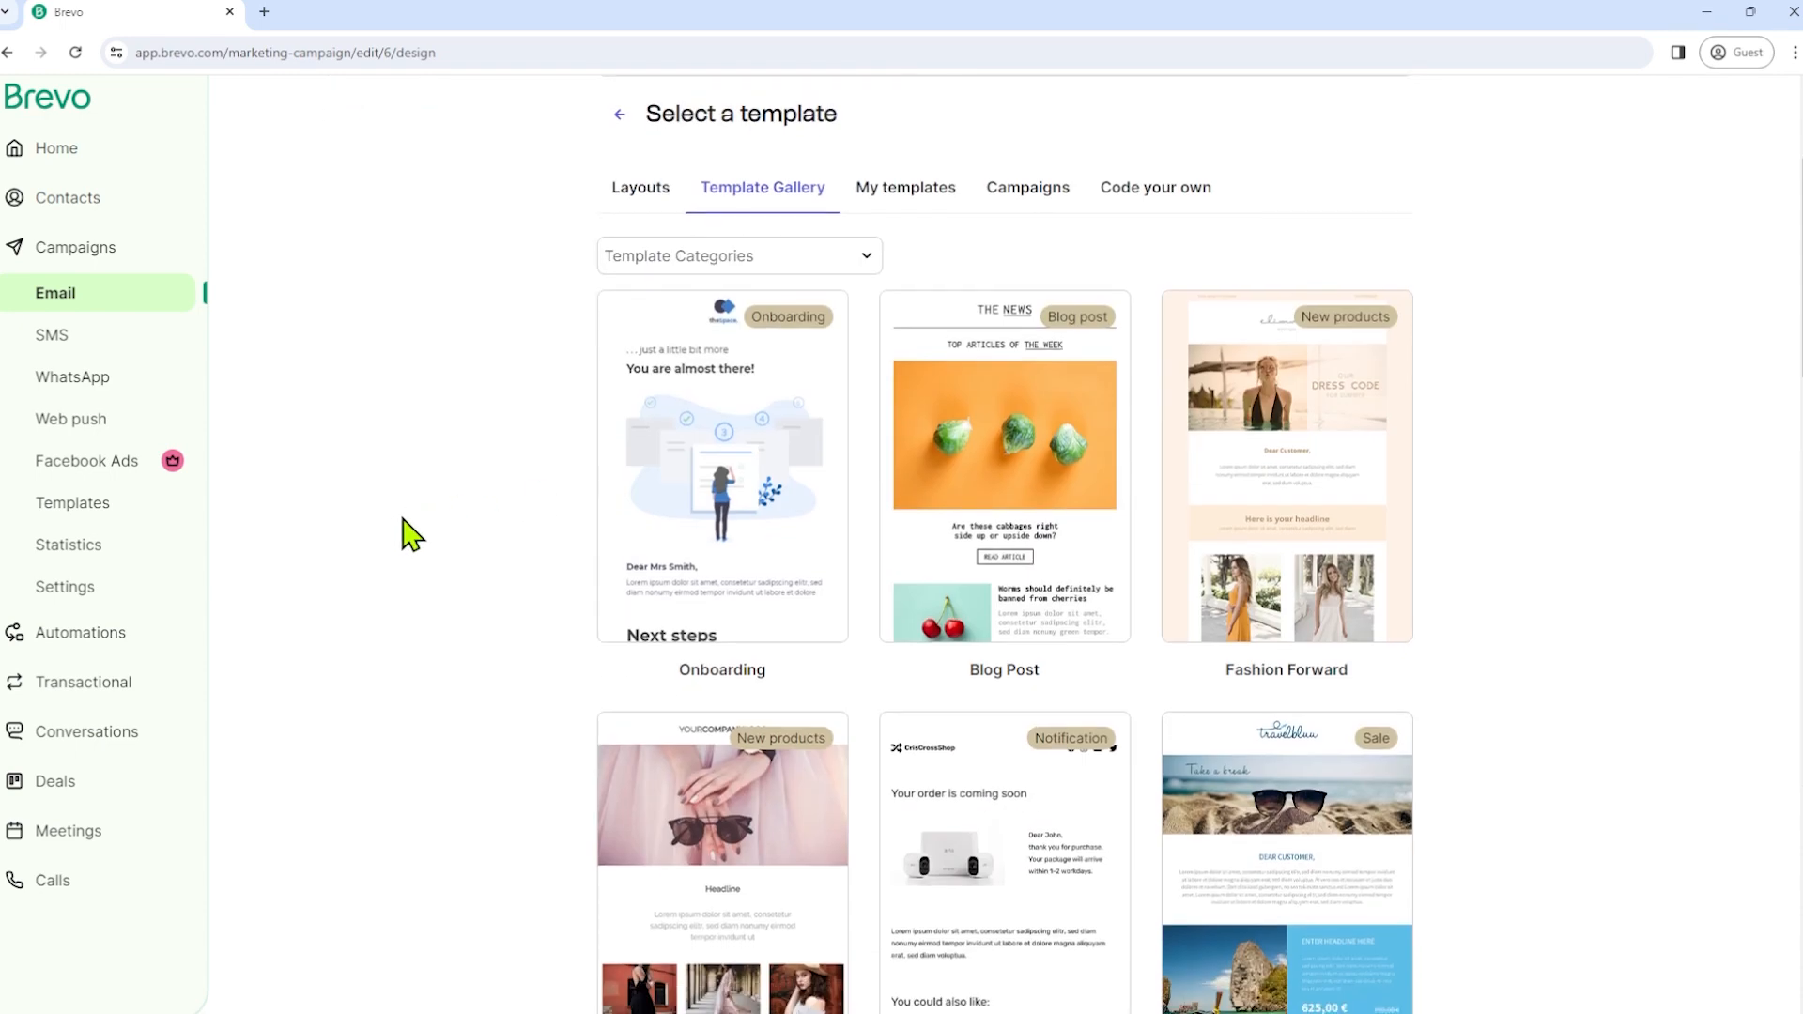
{"action": "scroll", "coordinate": [1167, 623], "scroll_direction": "up", "scroll_amount": 20}
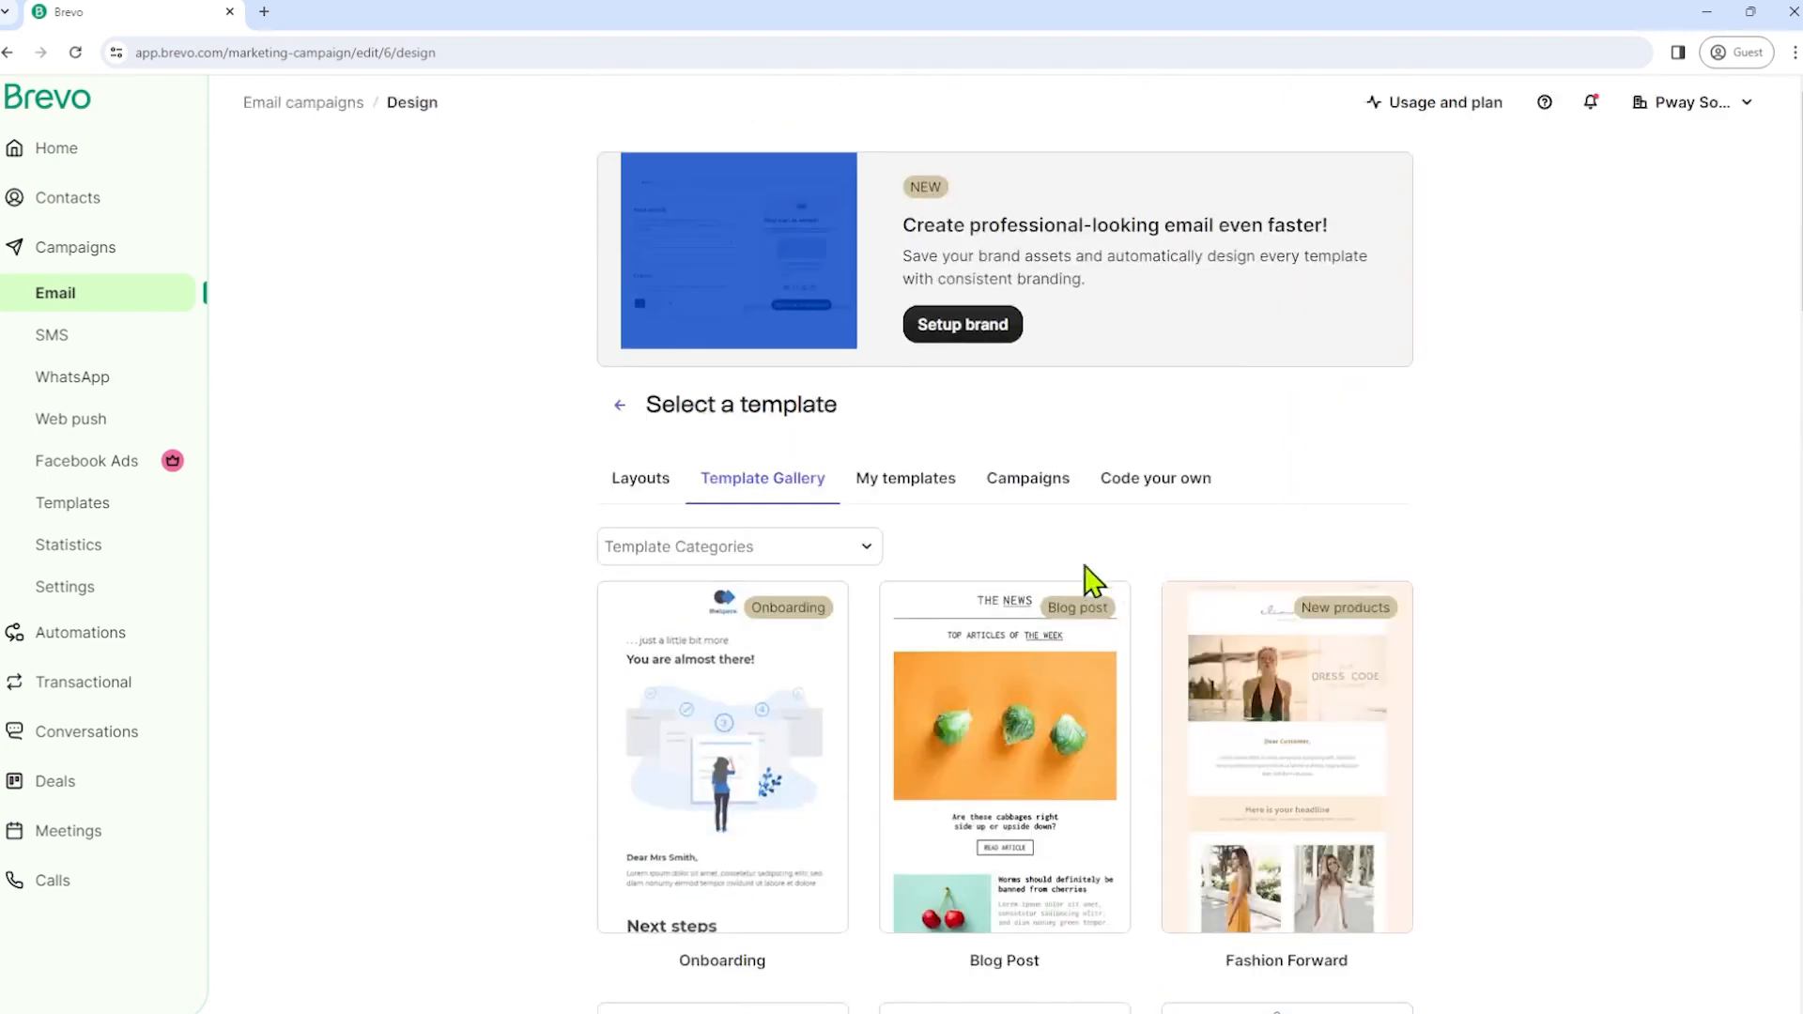
{"action": "left_click", "coordinate": [925, 490]}
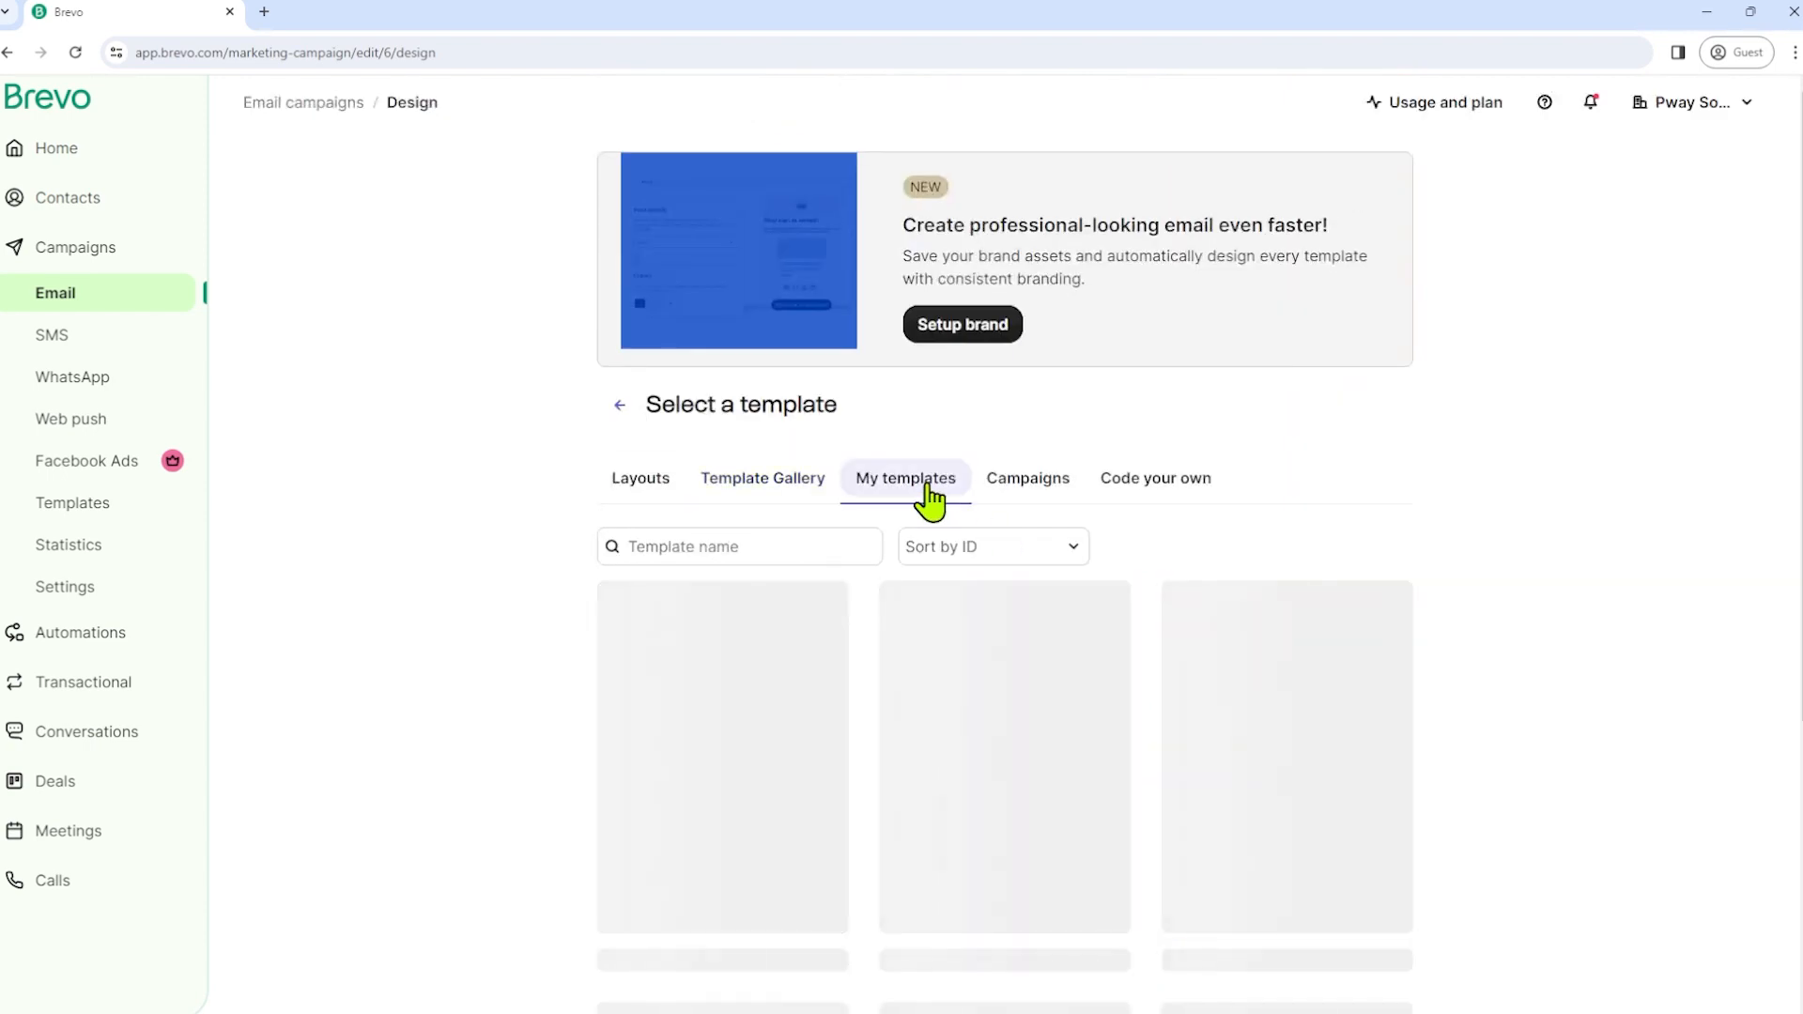
{"action": "scroll", "coordinate": [443, 724], "scroll_direction": "down", "scroll_amount": 5}
{"action": "scroll", "coordinate": [443, 724], "scroll_direction": "up", "scroll_amount": 5}
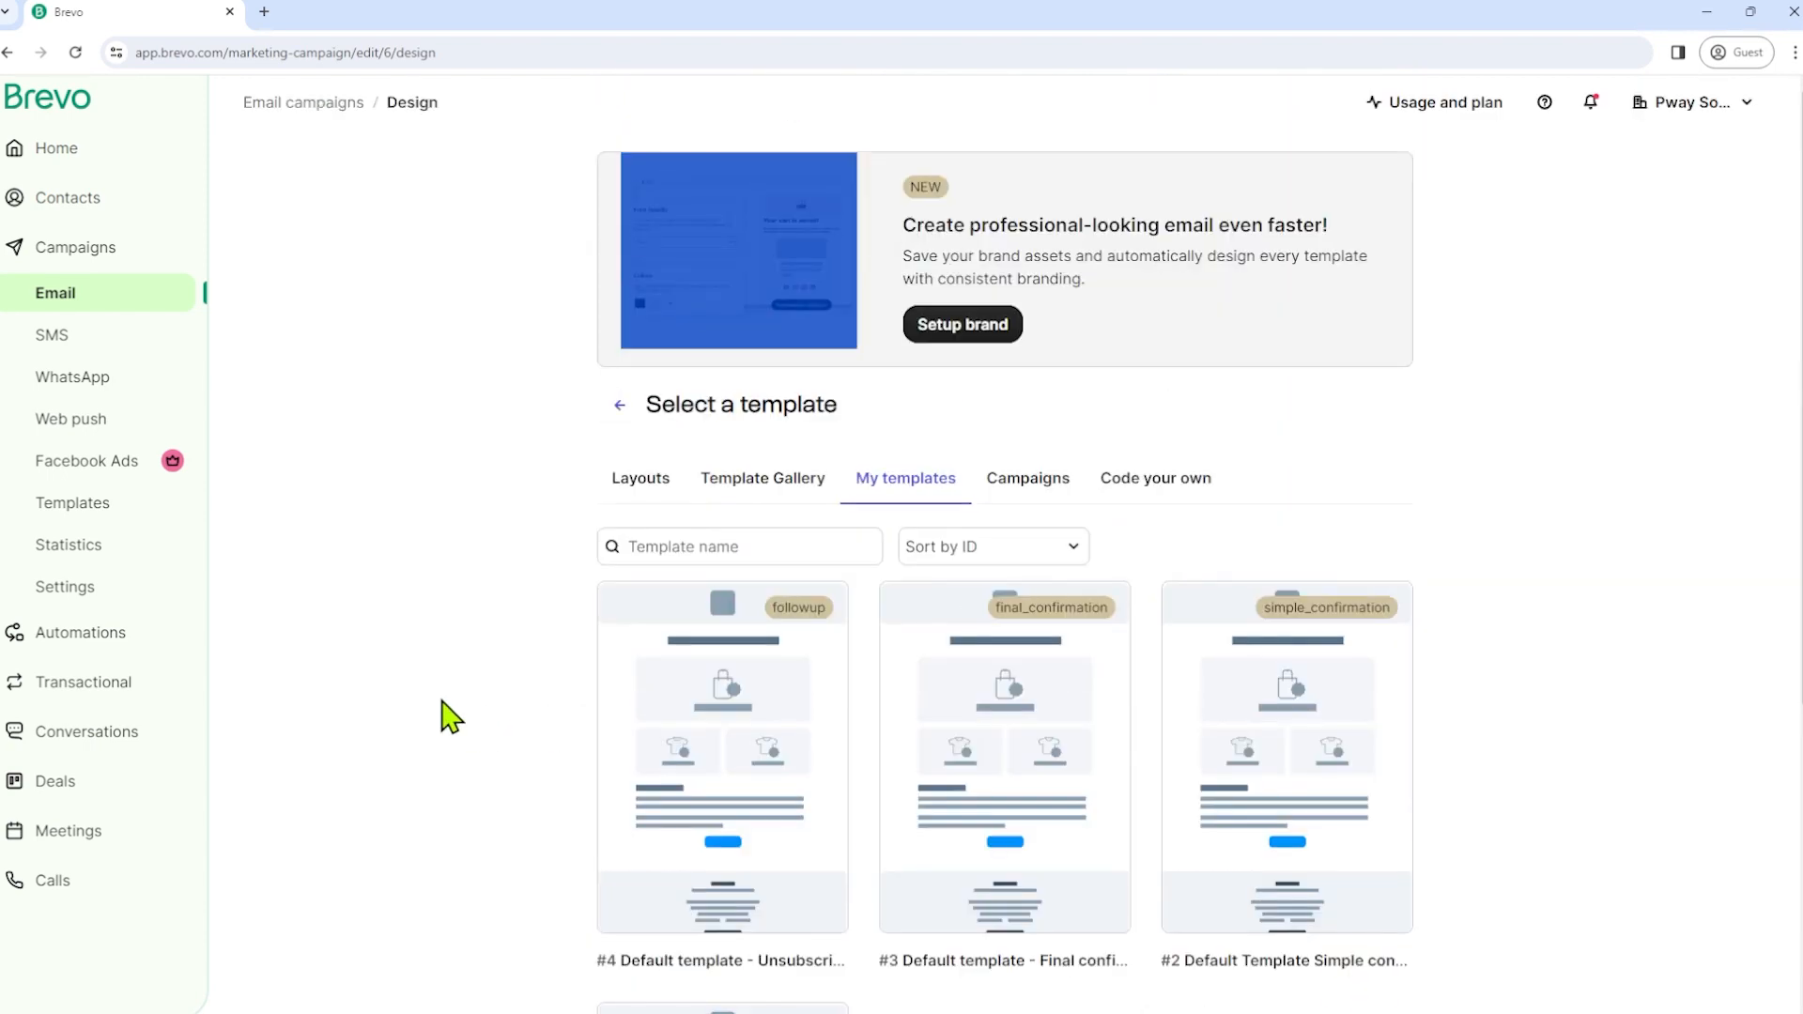
{"action": "left_click", "coordinate": [1033, 483]}
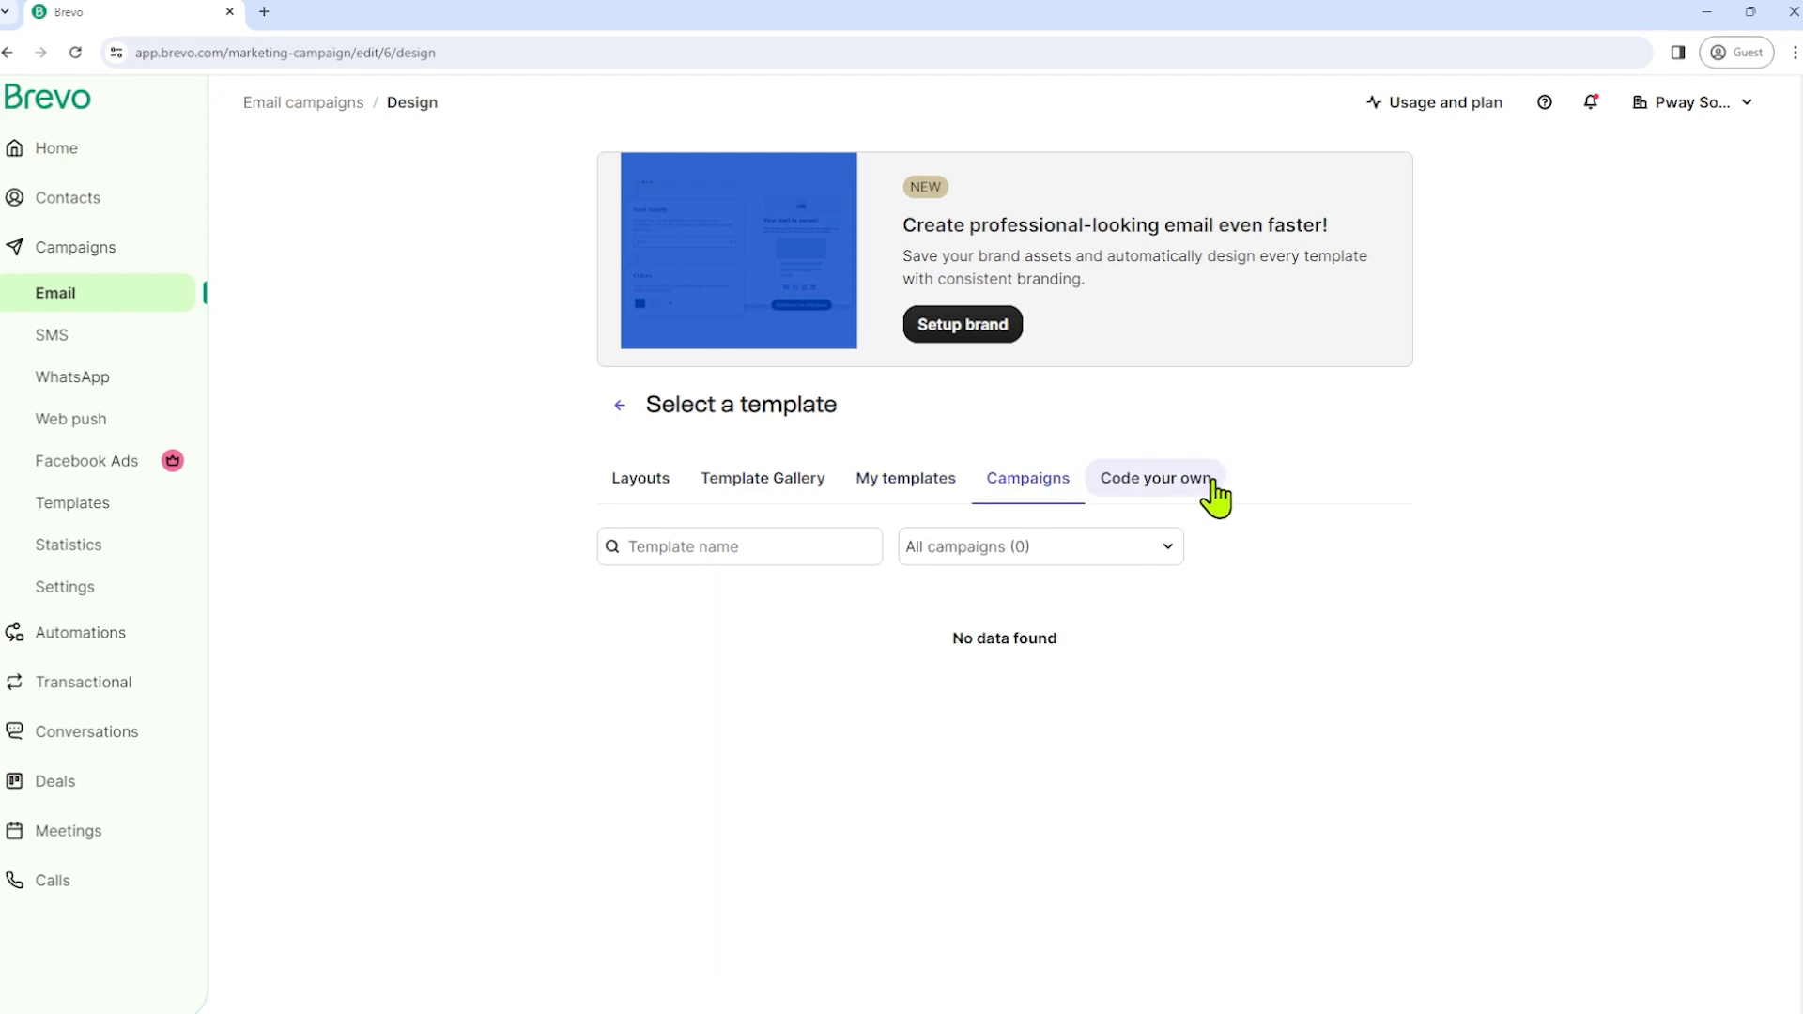
{"action": "left_click", "coordinate": [1160, 493]}
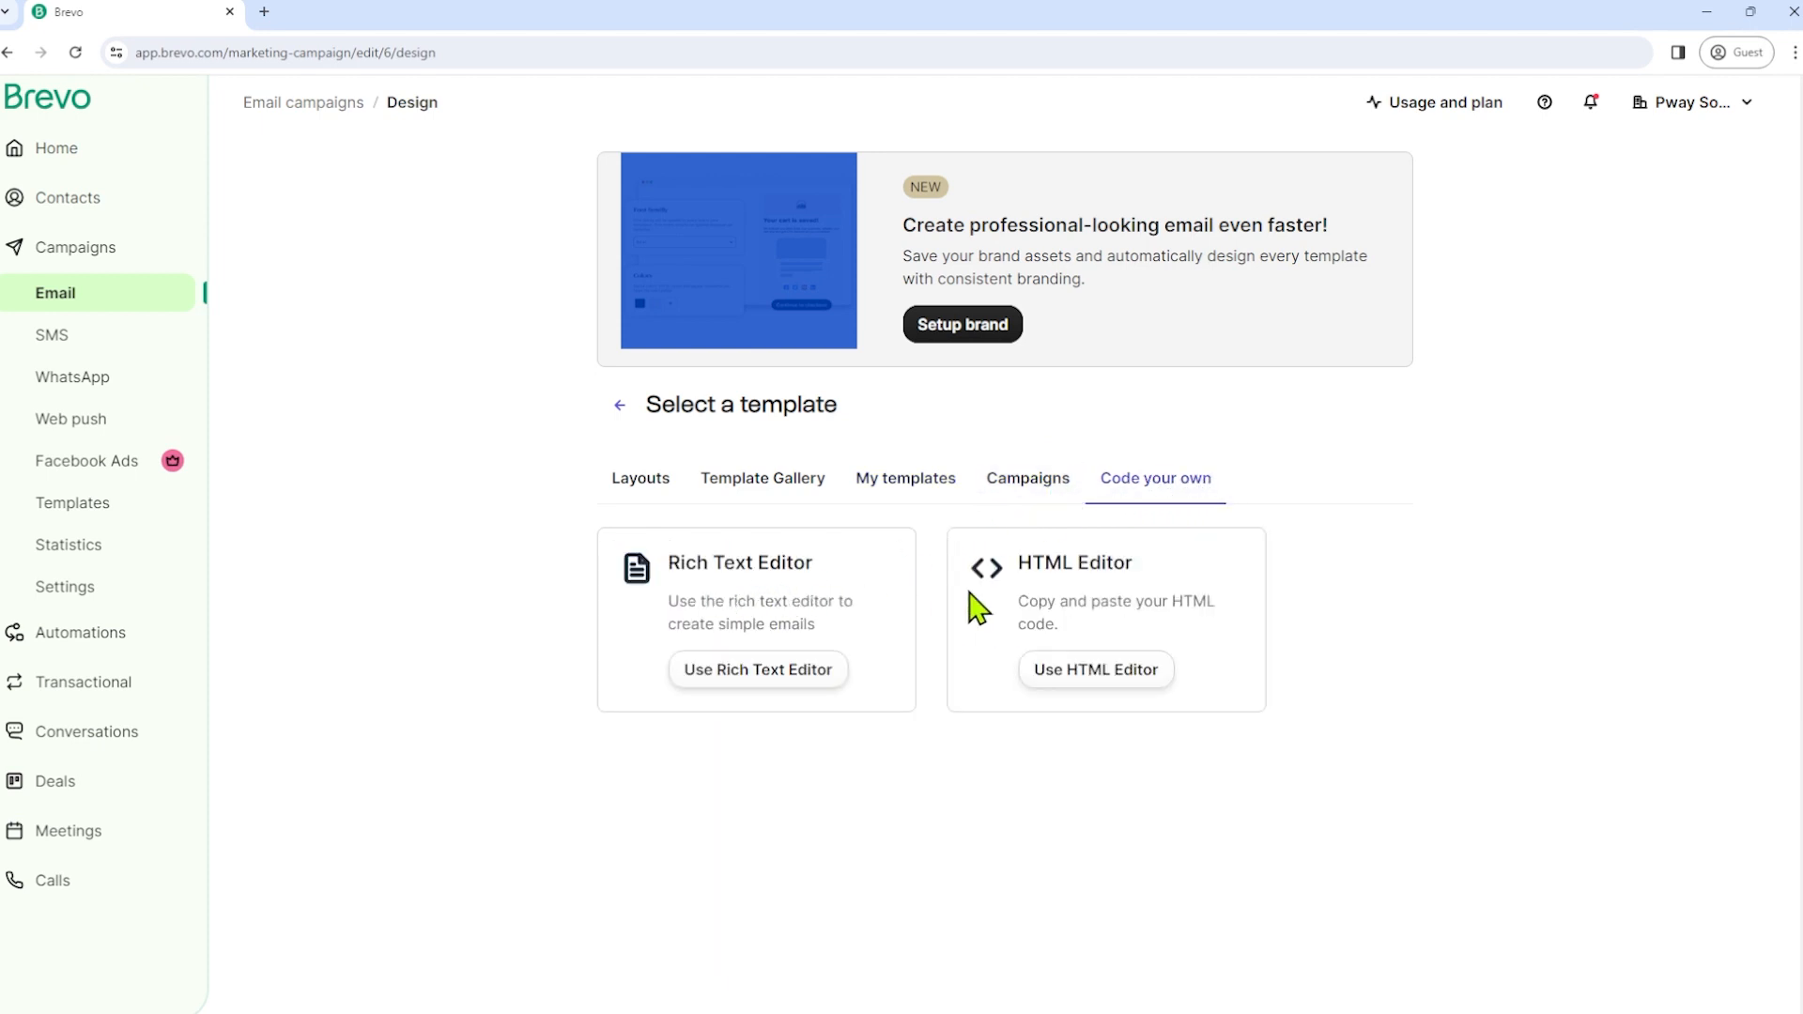
Return to the basic layouts and use the Default template for the campaign email
{"action": "left_click", "coordinate": [640, 486]}
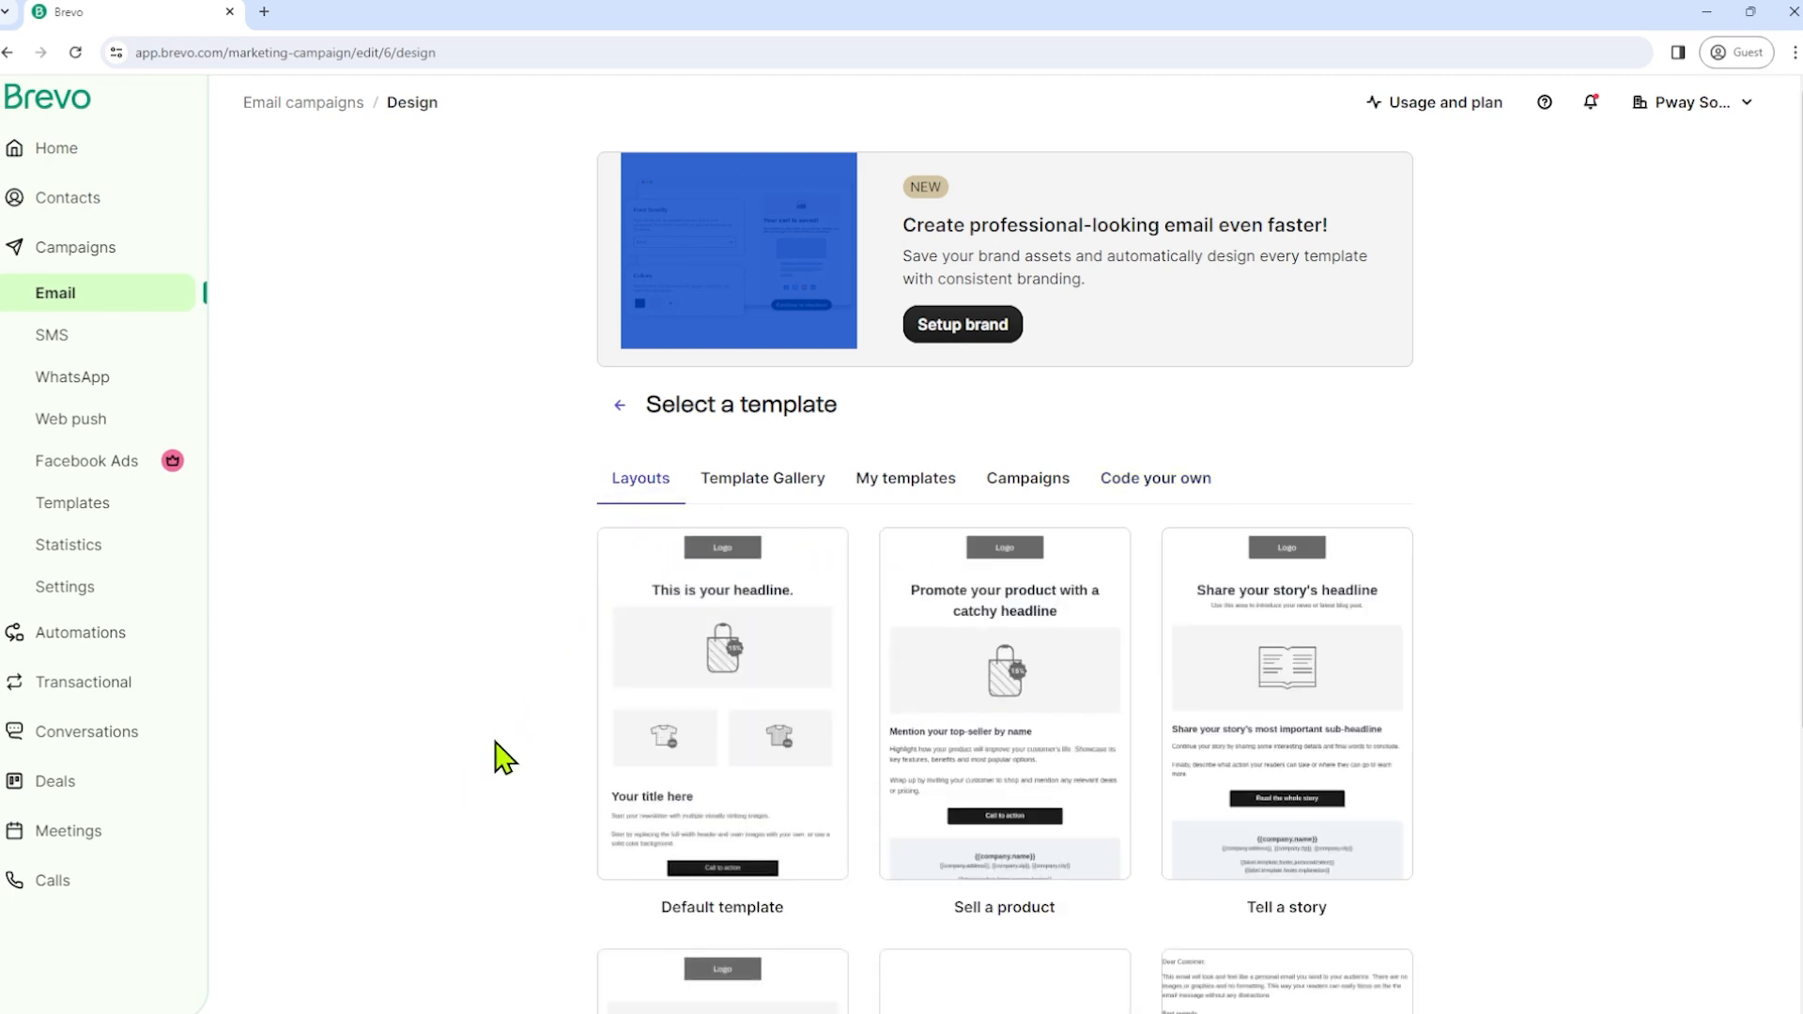
{"action": "scroll", "coordinate": [668, 692], "scroll_direction": "down", "scroll_amount": 3}
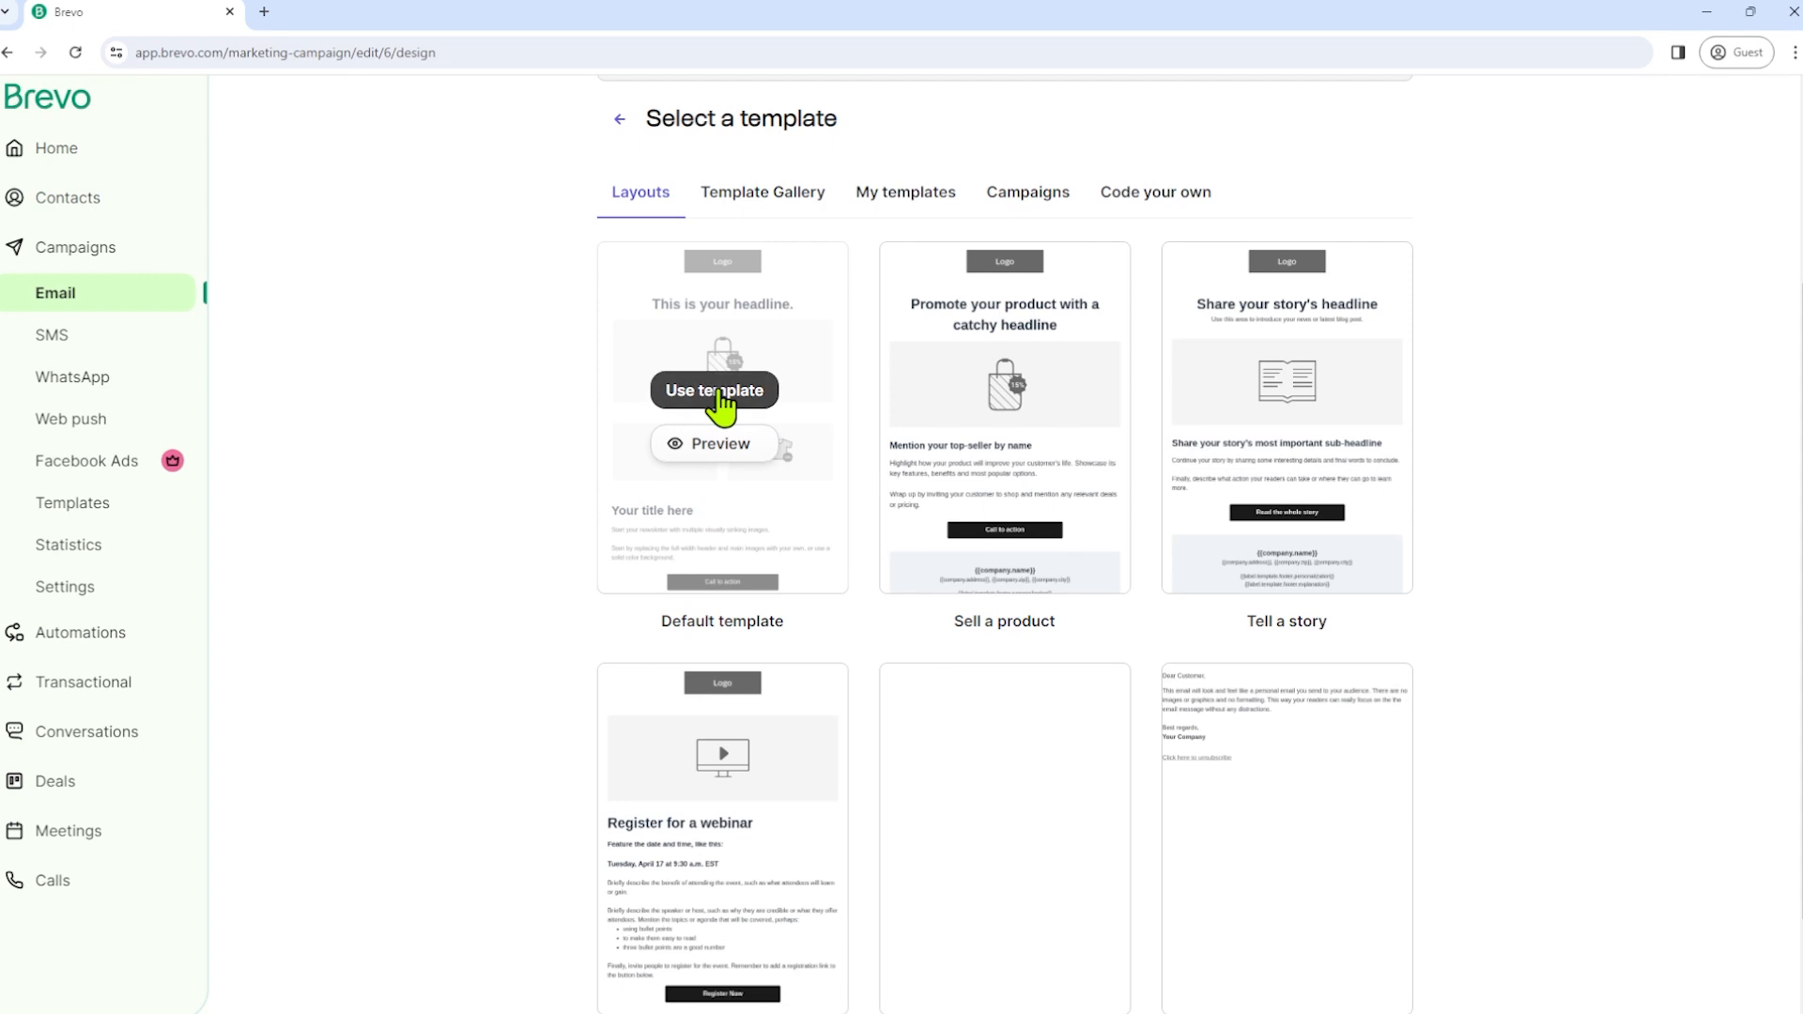
{"action": "left_click", "coordinate": [721, 402]}
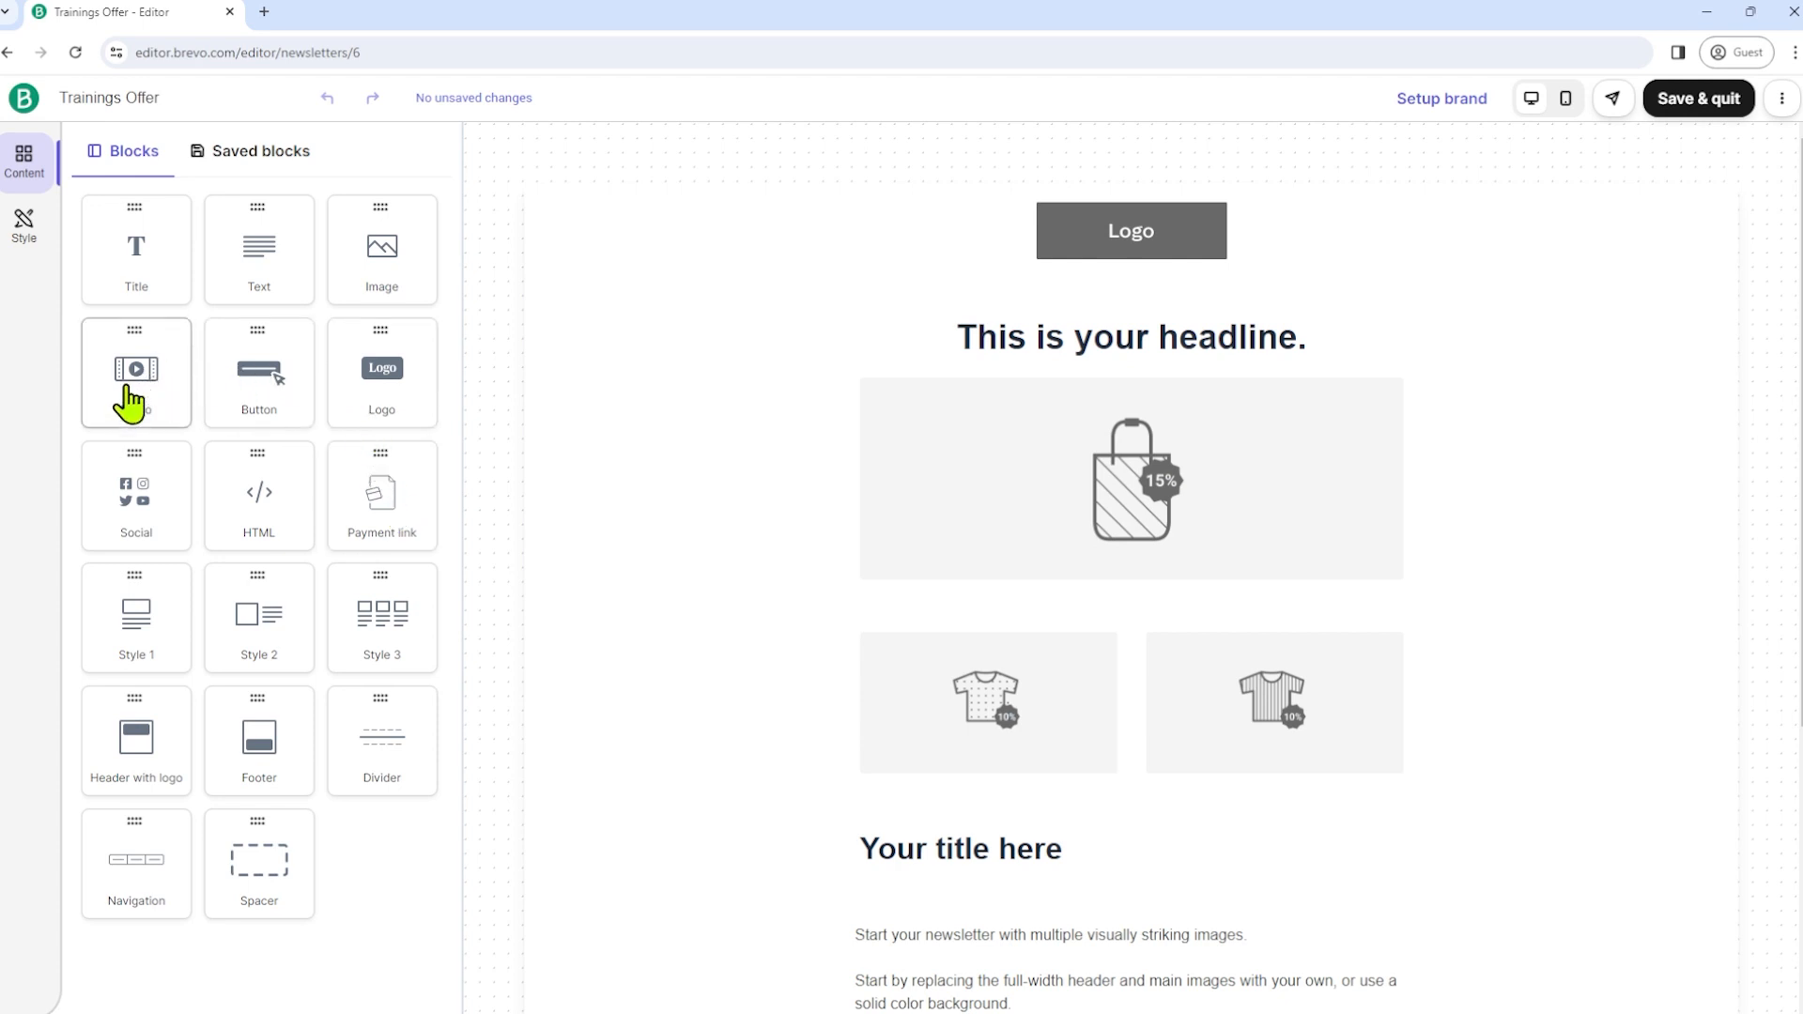
Insert a Video block beneath the two T-shirt images and delete it again
{"action": "left_click_drag", "start_coordinate": [129, 402], "coordinate": [1135, 729]}
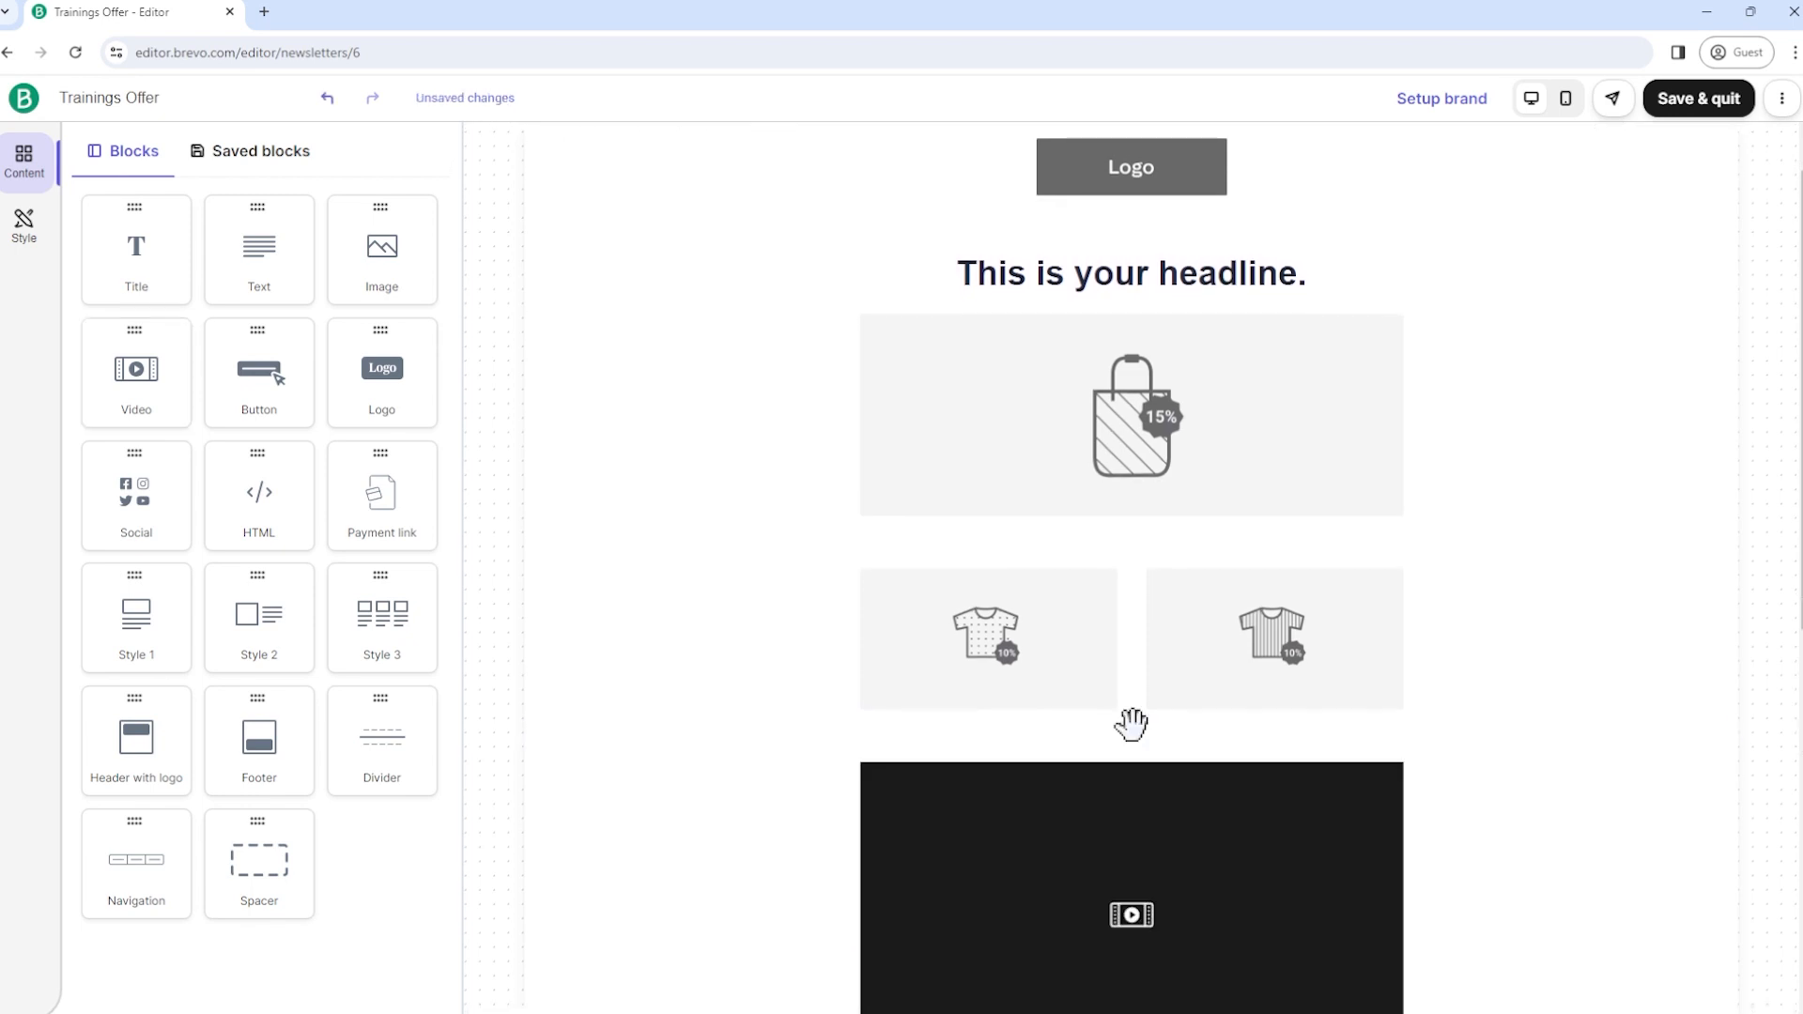
{"action": "scroll", "coordinate": [710, 602], "scroll_direction": "down", "scroll_amount": 2}
{"action": "scroll", "coordinate": [710, 602], "scroll_direction": "down", "scroll_amount": 3}
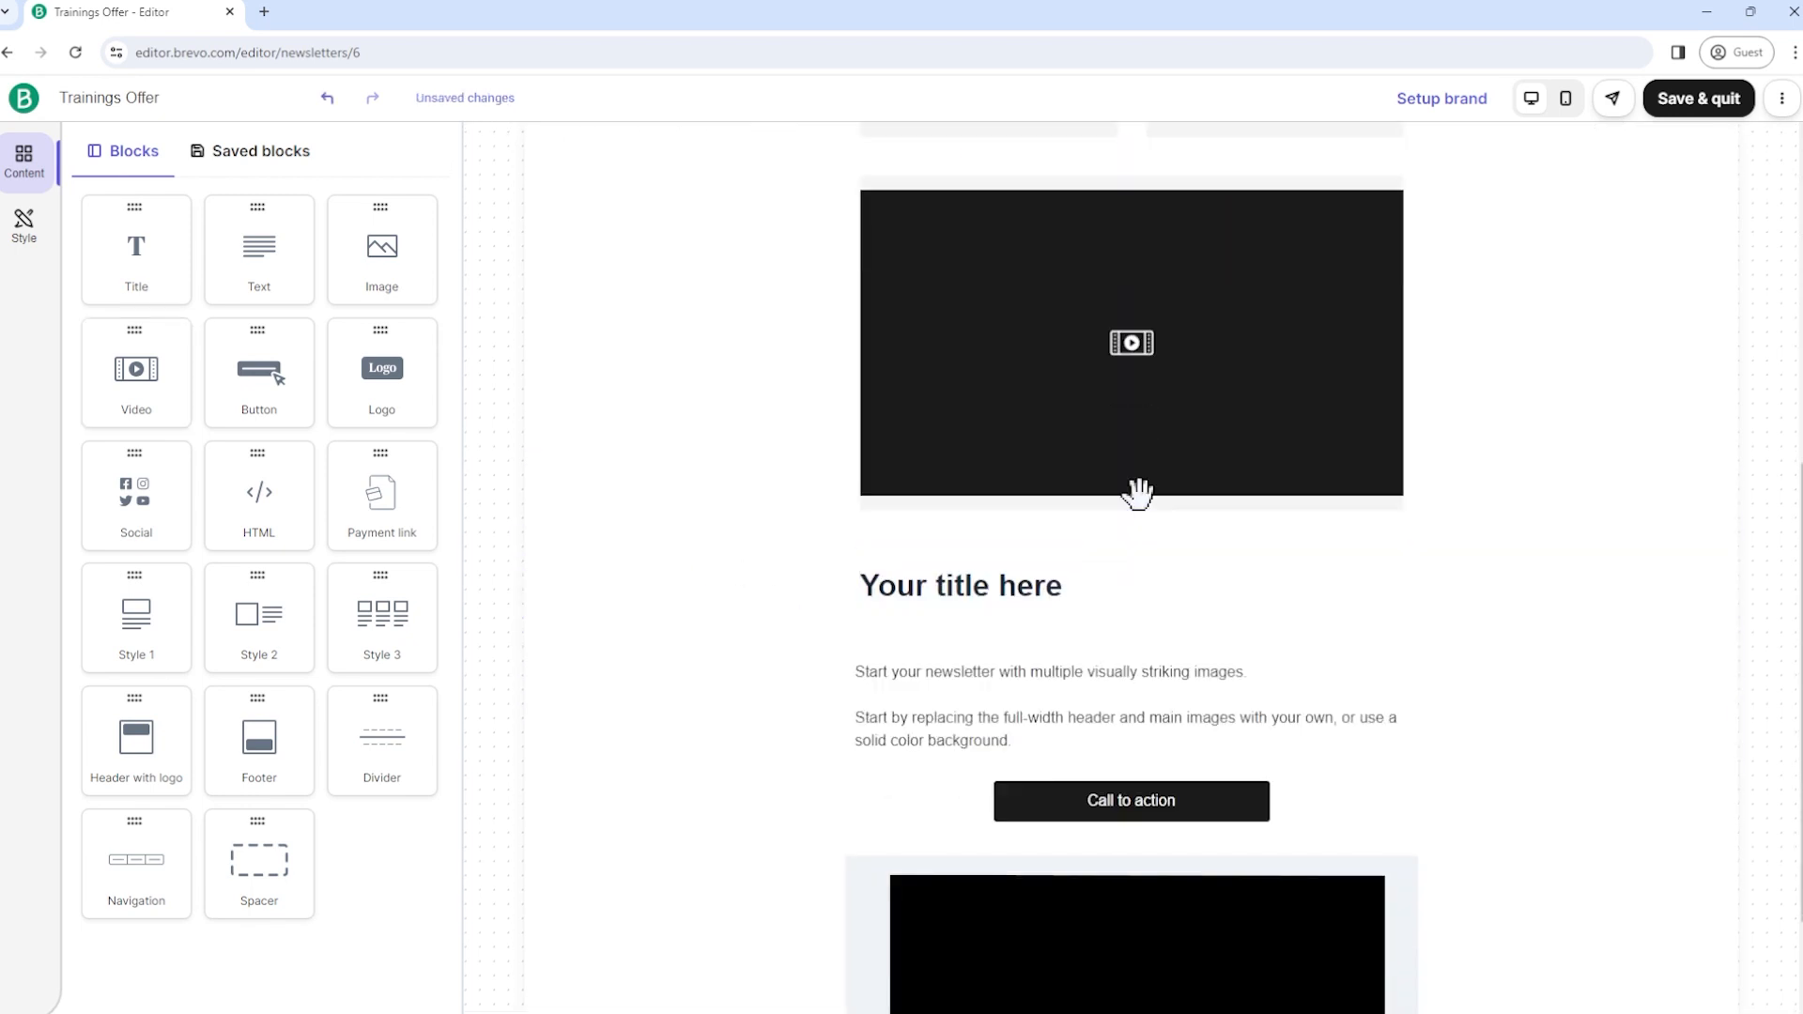
{"action": "left_click", "coordinate": [1124, 342]}
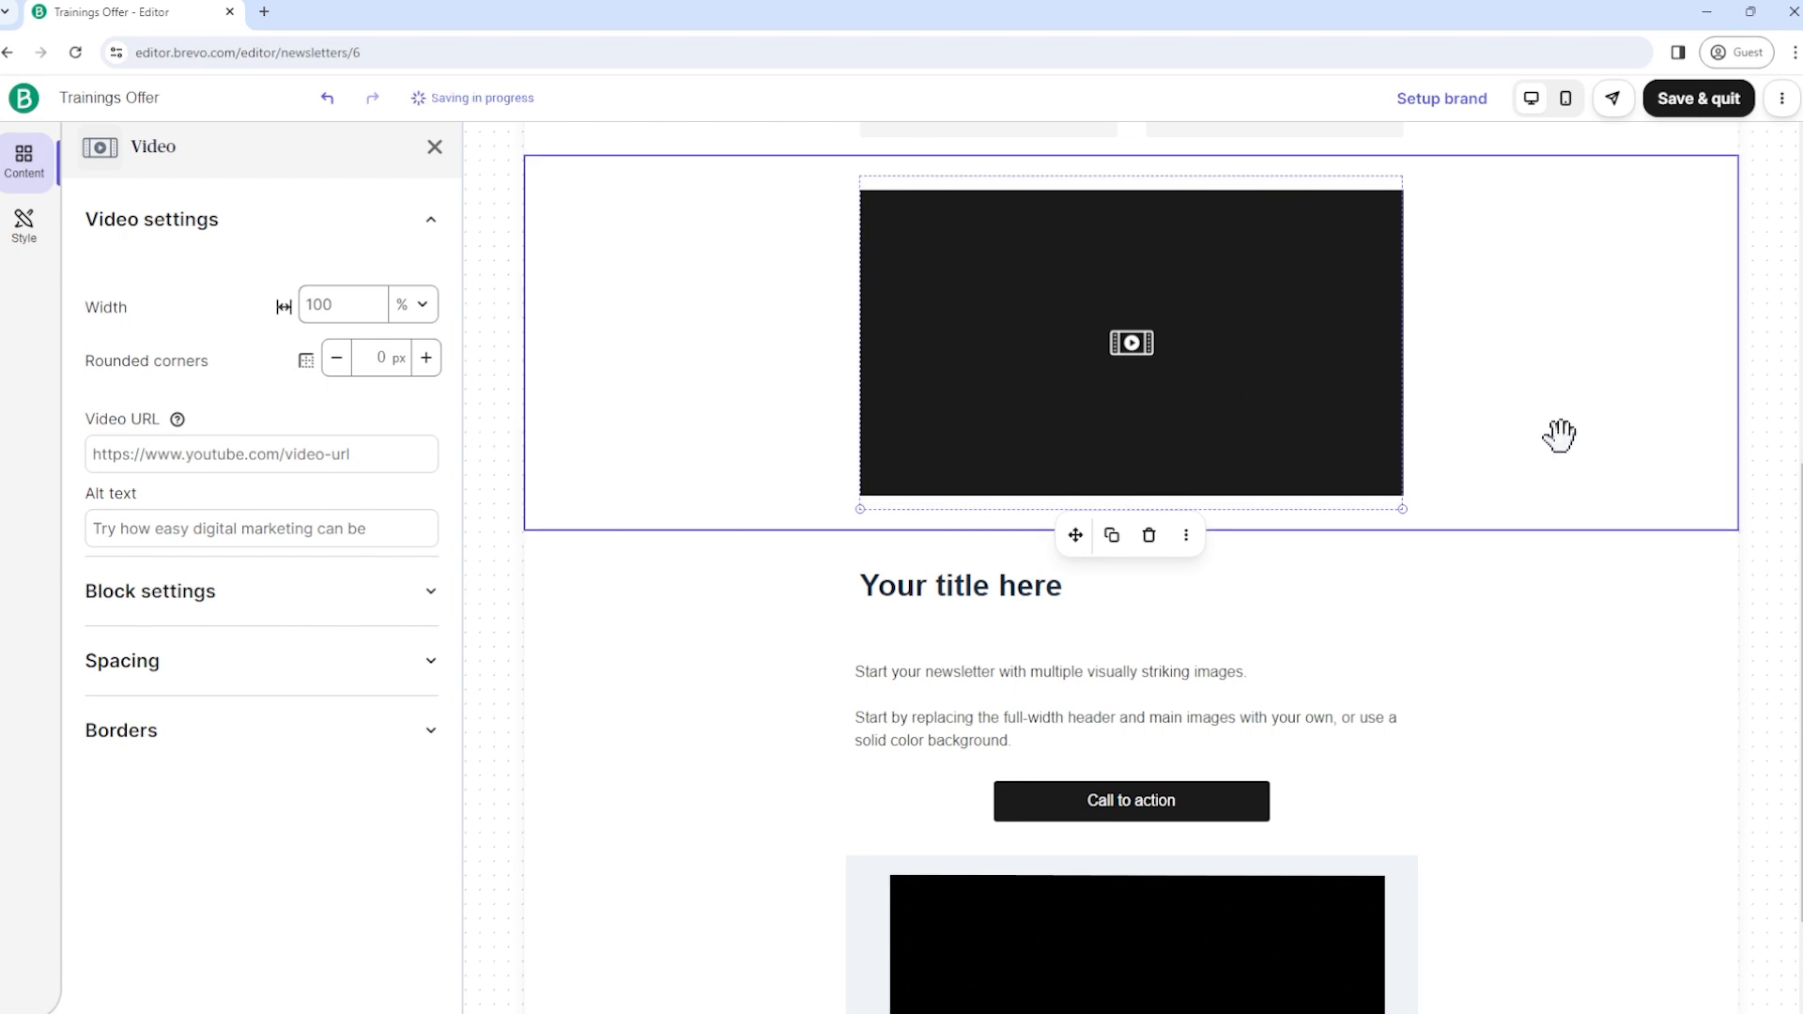
{"action": "left_click", "coordinate": [1151, 537]}
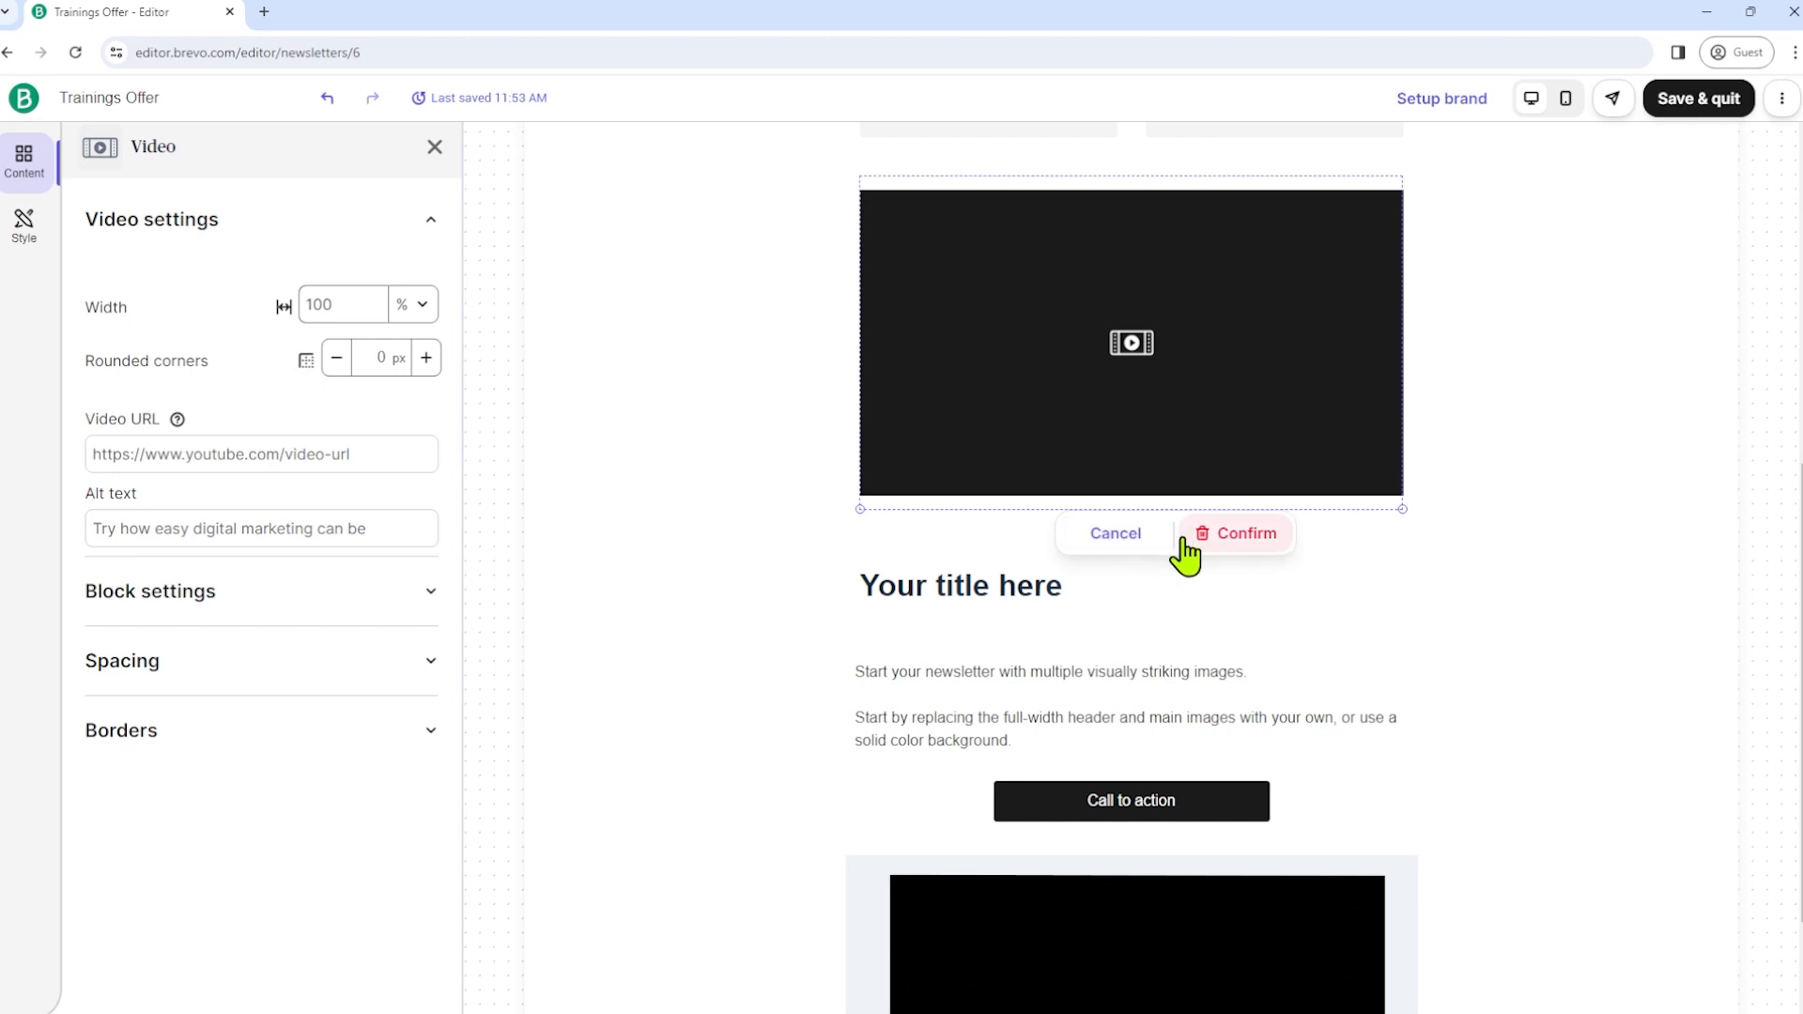
{"action": "left_click", "coordinate": [1240, 535]}
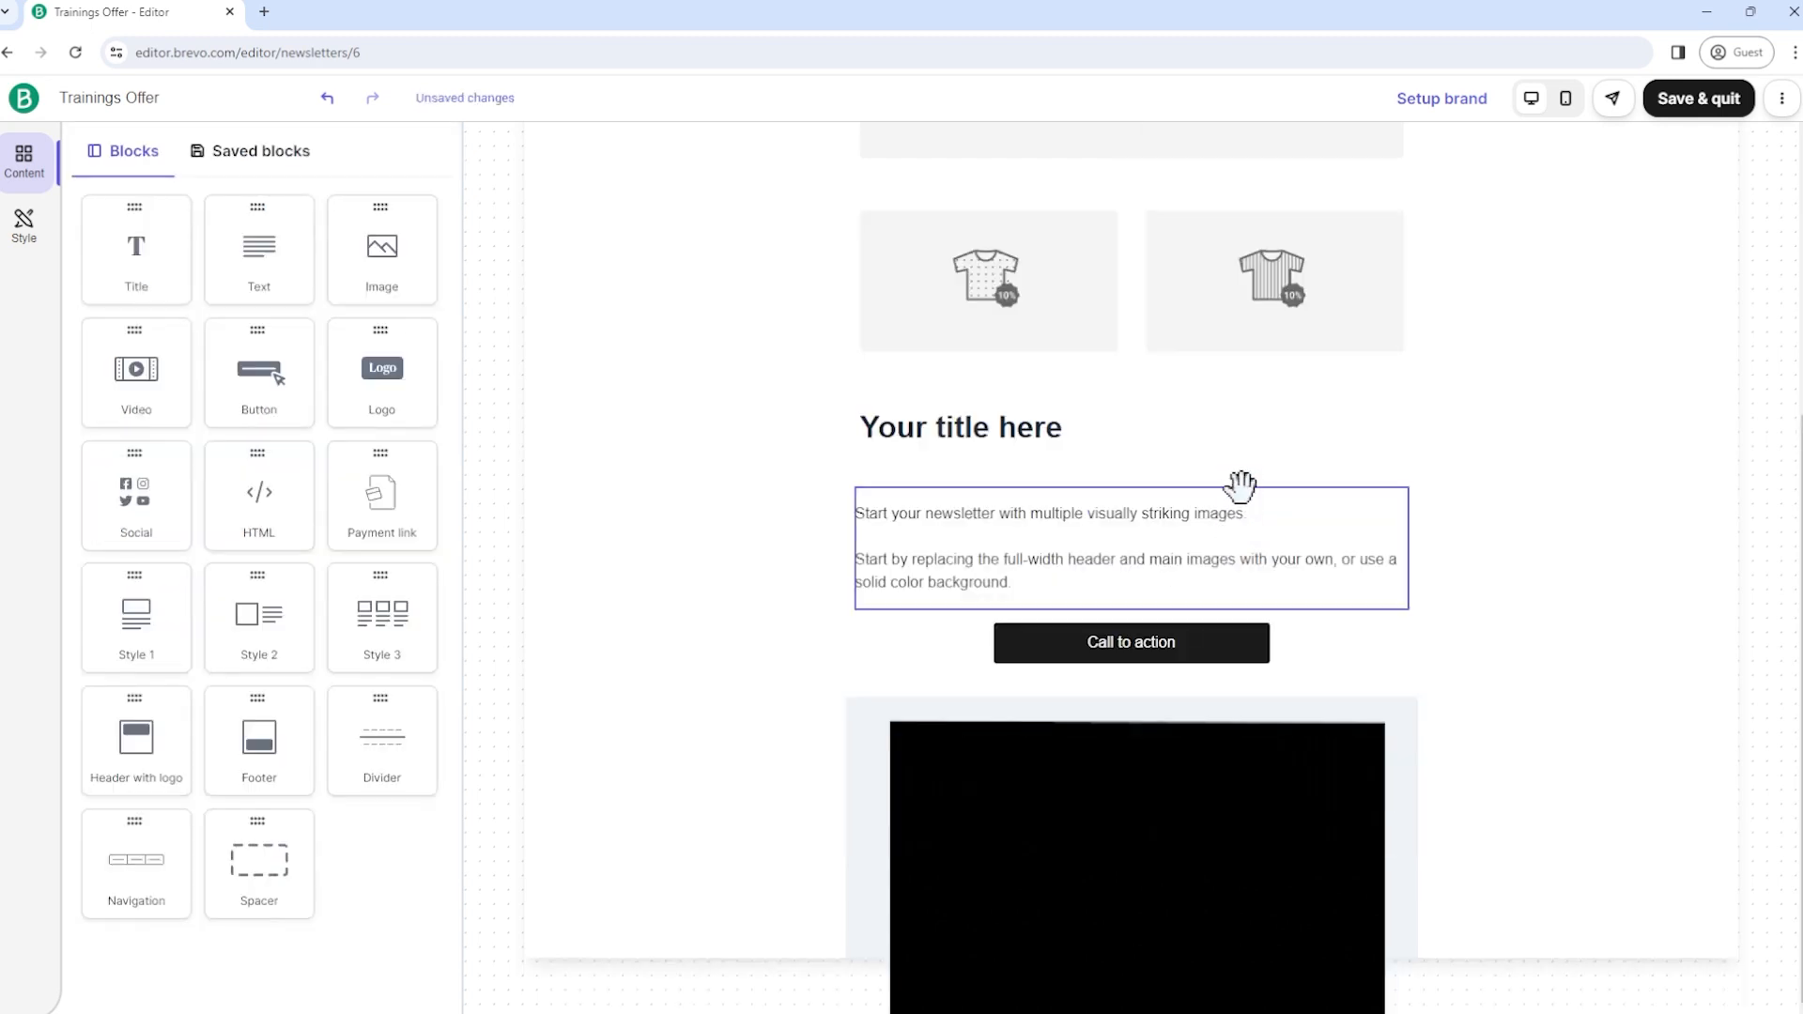
Start the brand setup from the email's logo placeholder and choose to set up the brand manually
{"action": "scroll", "coordinate": [716, 644], "scroll_direction": "up", "scroll_amount": 5}
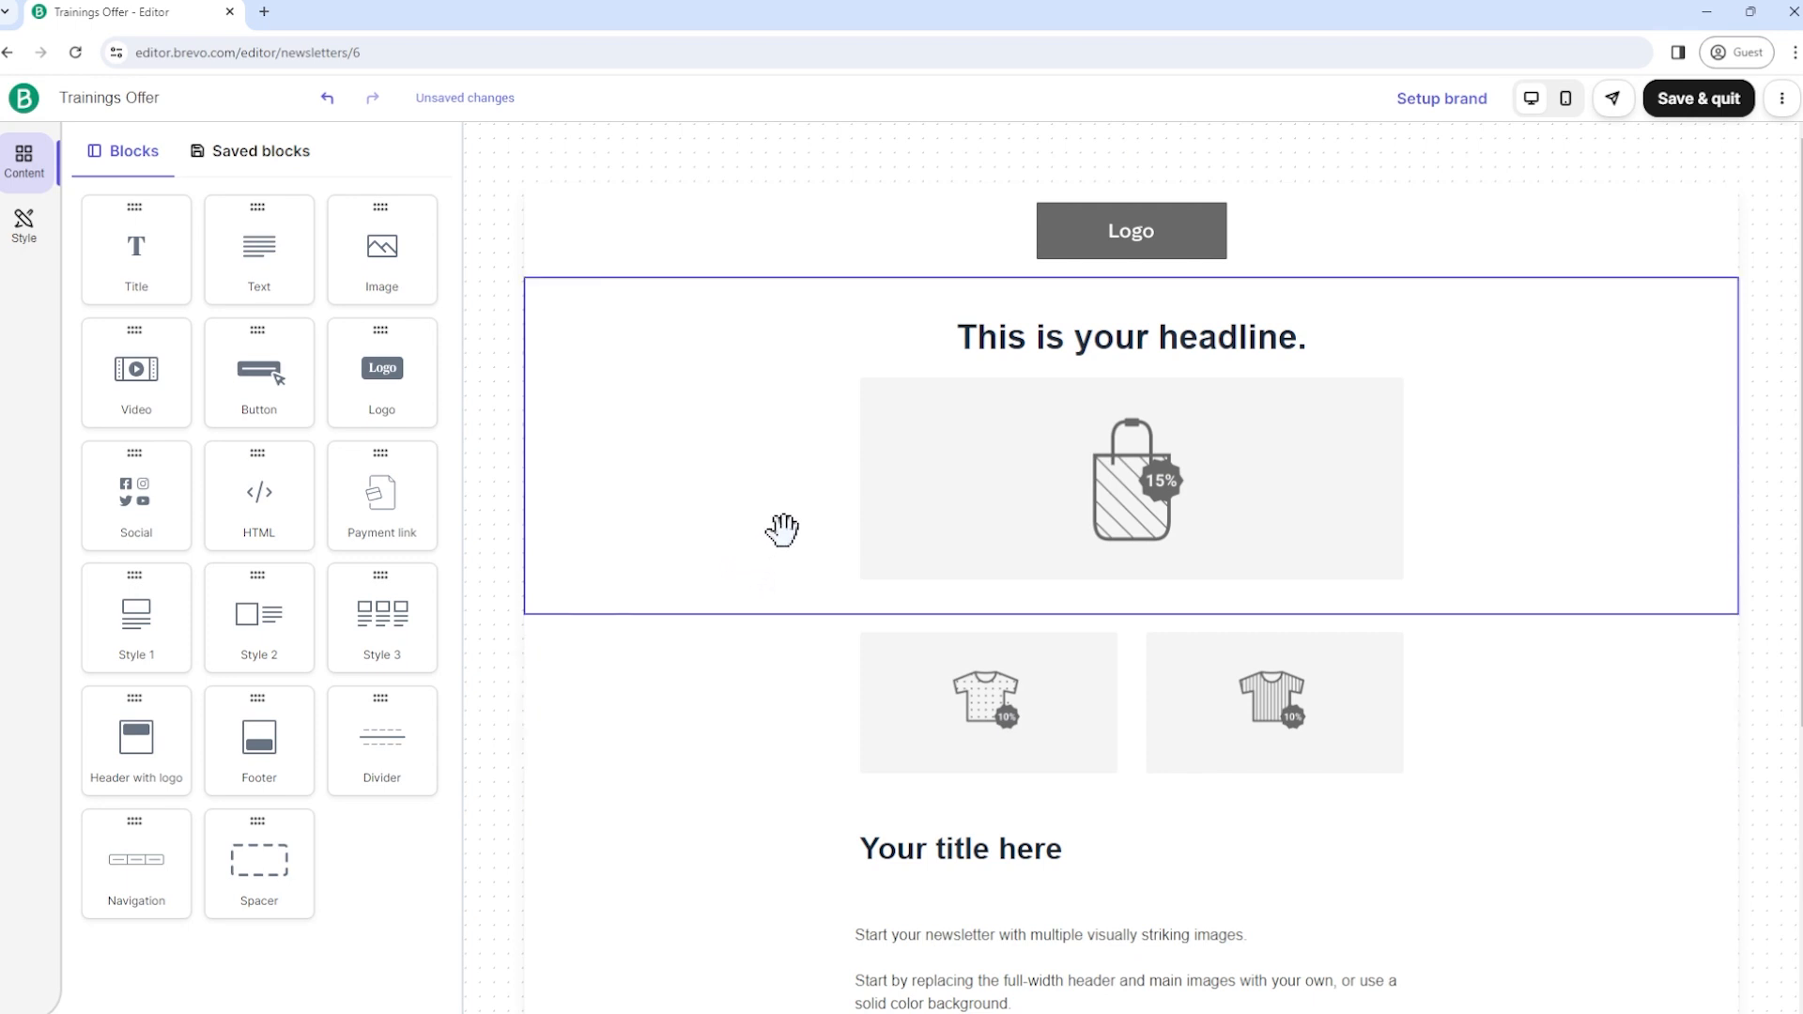
{"action": "left_click", "coordinate": [1134, 232]}
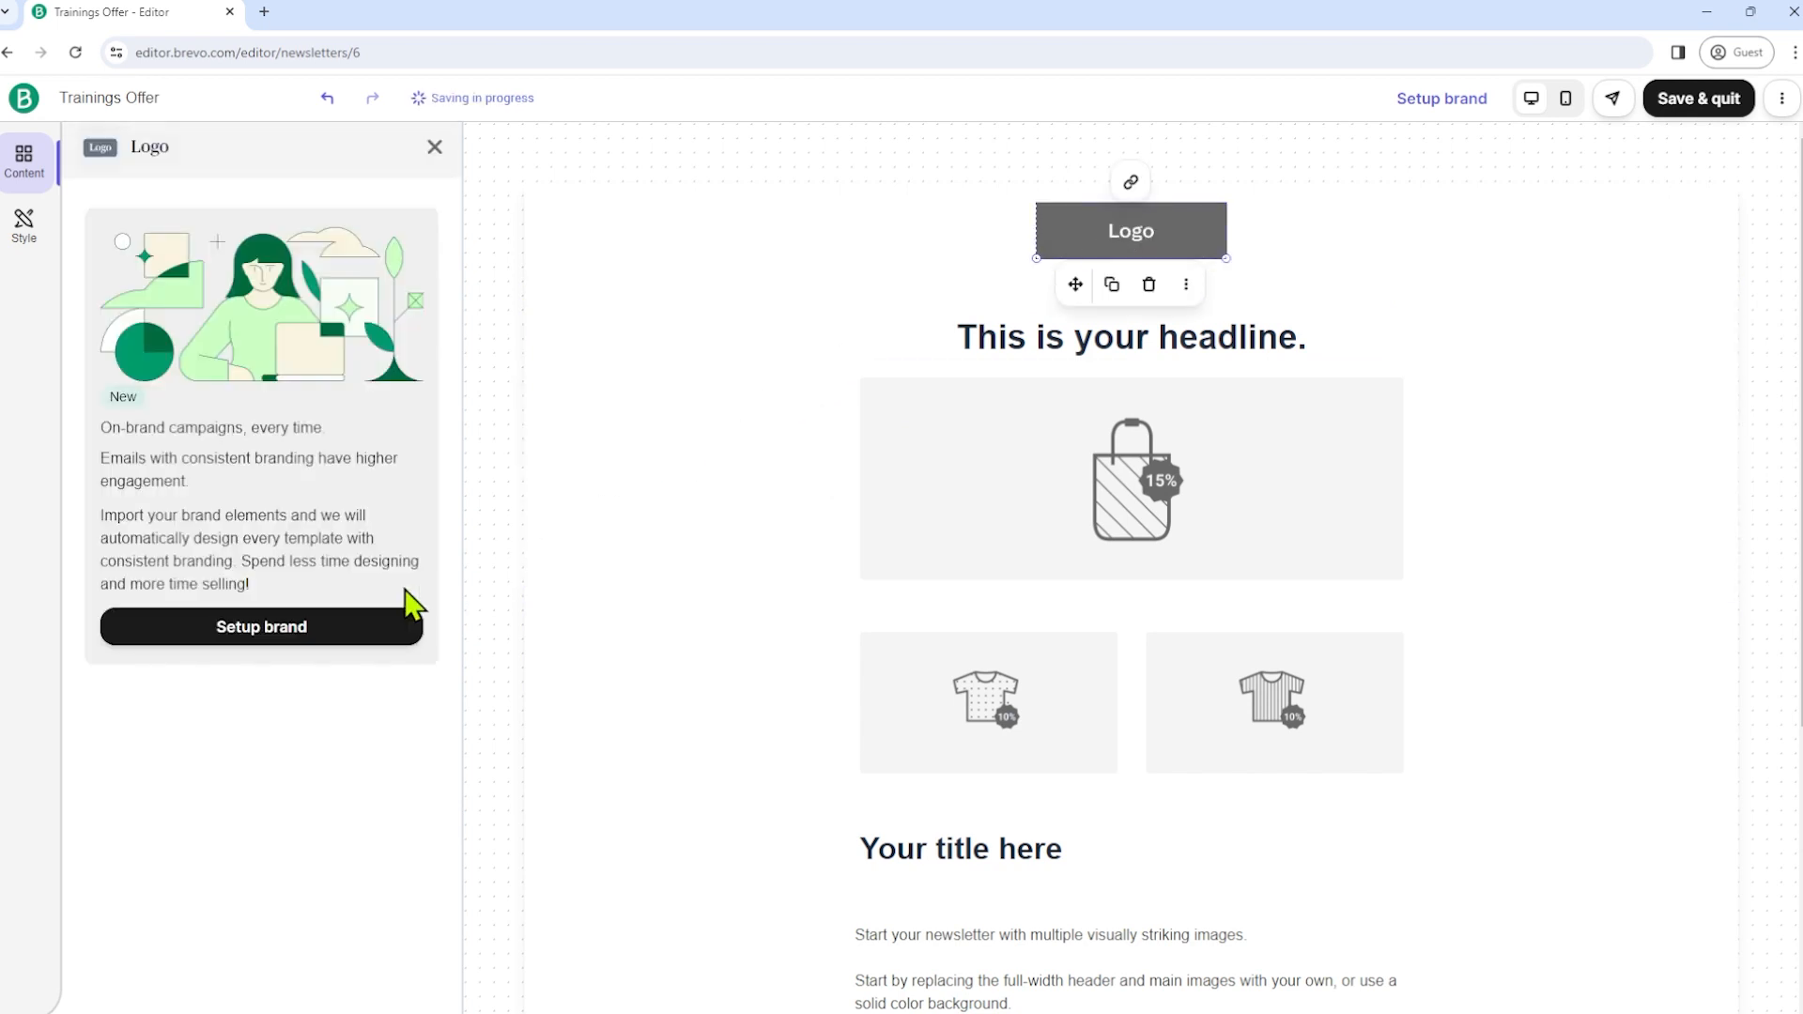
{"action": "left_click", "coordinate": [261, 626]}
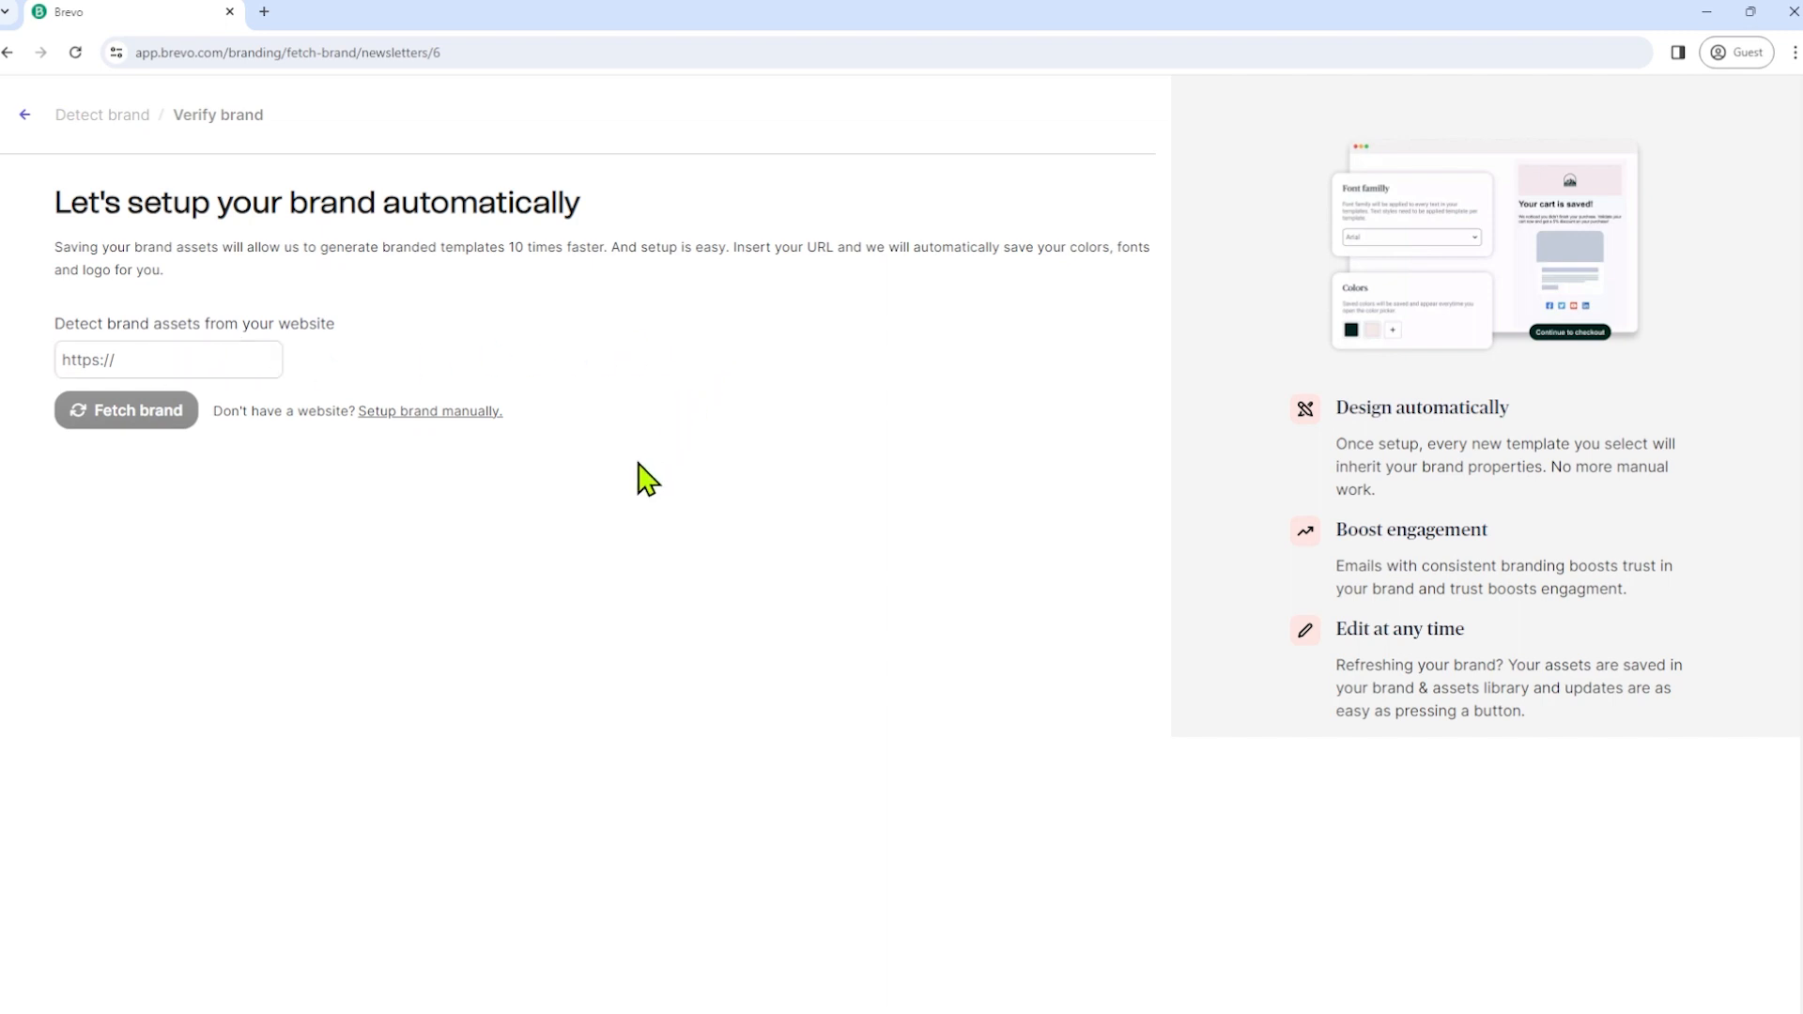
{"action": "left_click", "coordinate": [422, 413]}
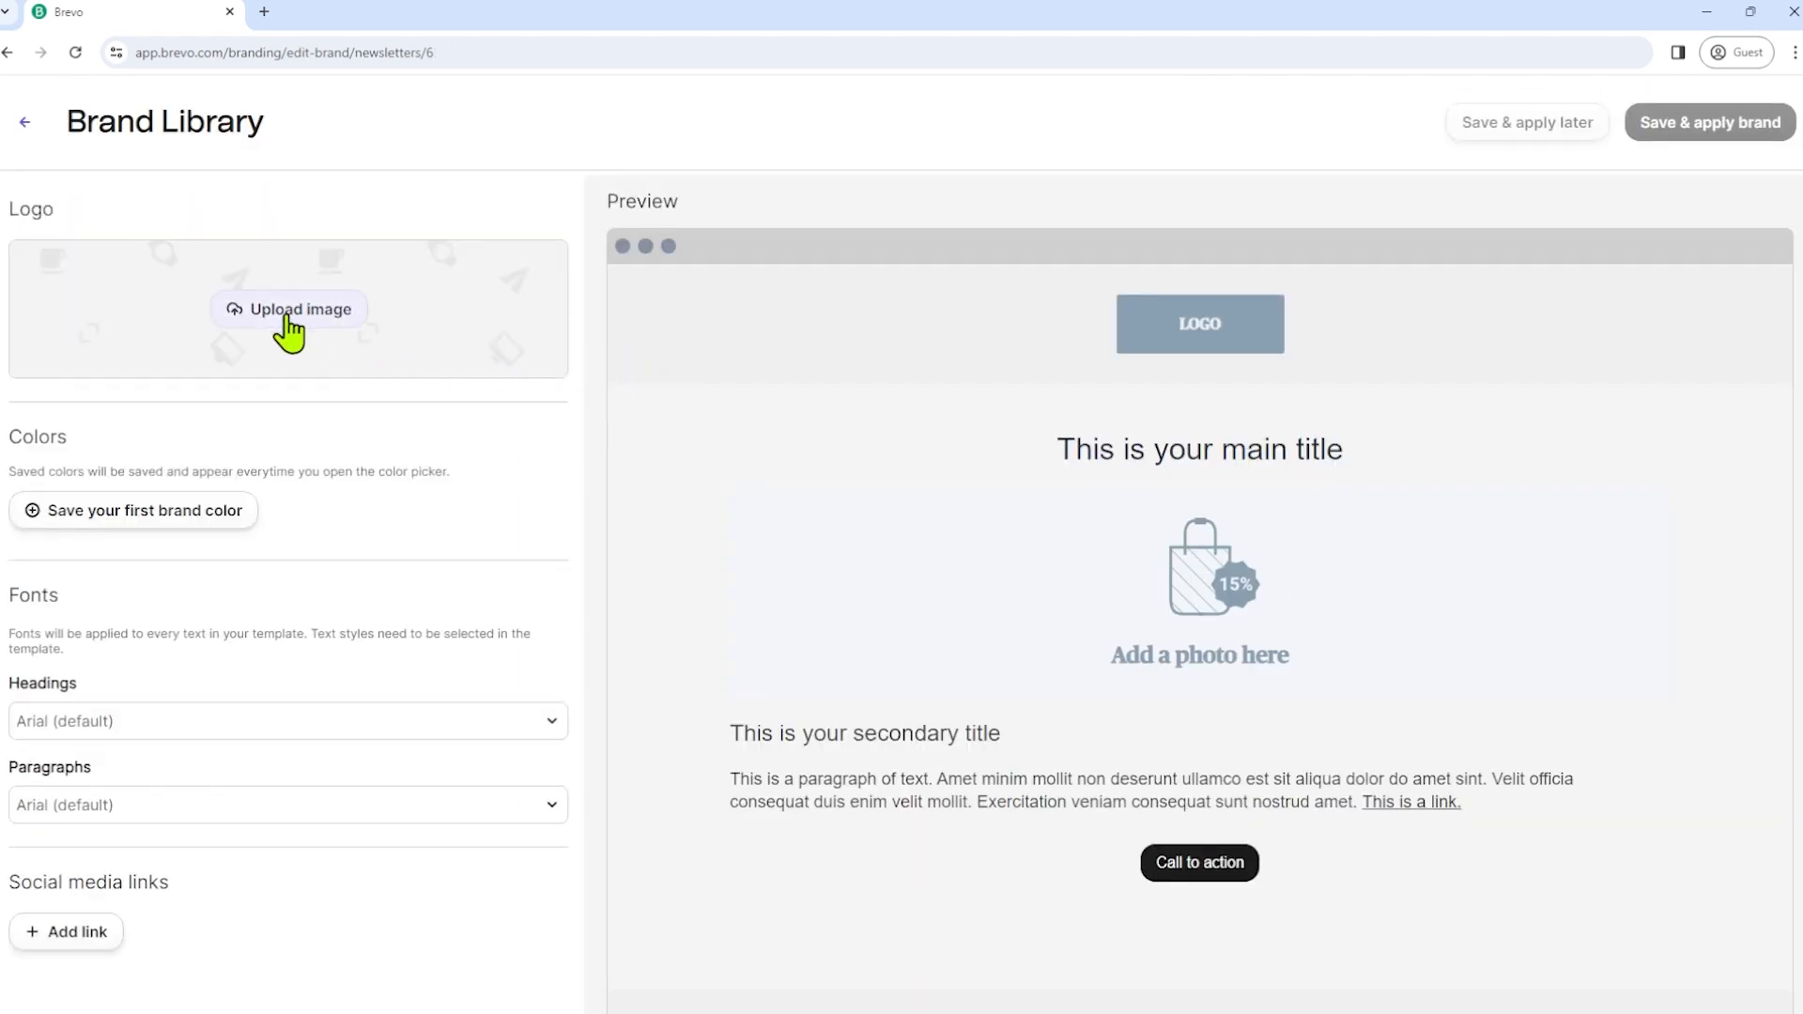
Upload the tennis ball JPG to the content library and insert it as the brand logo
{"action": "left_click", "coordinate": [300, 322]}
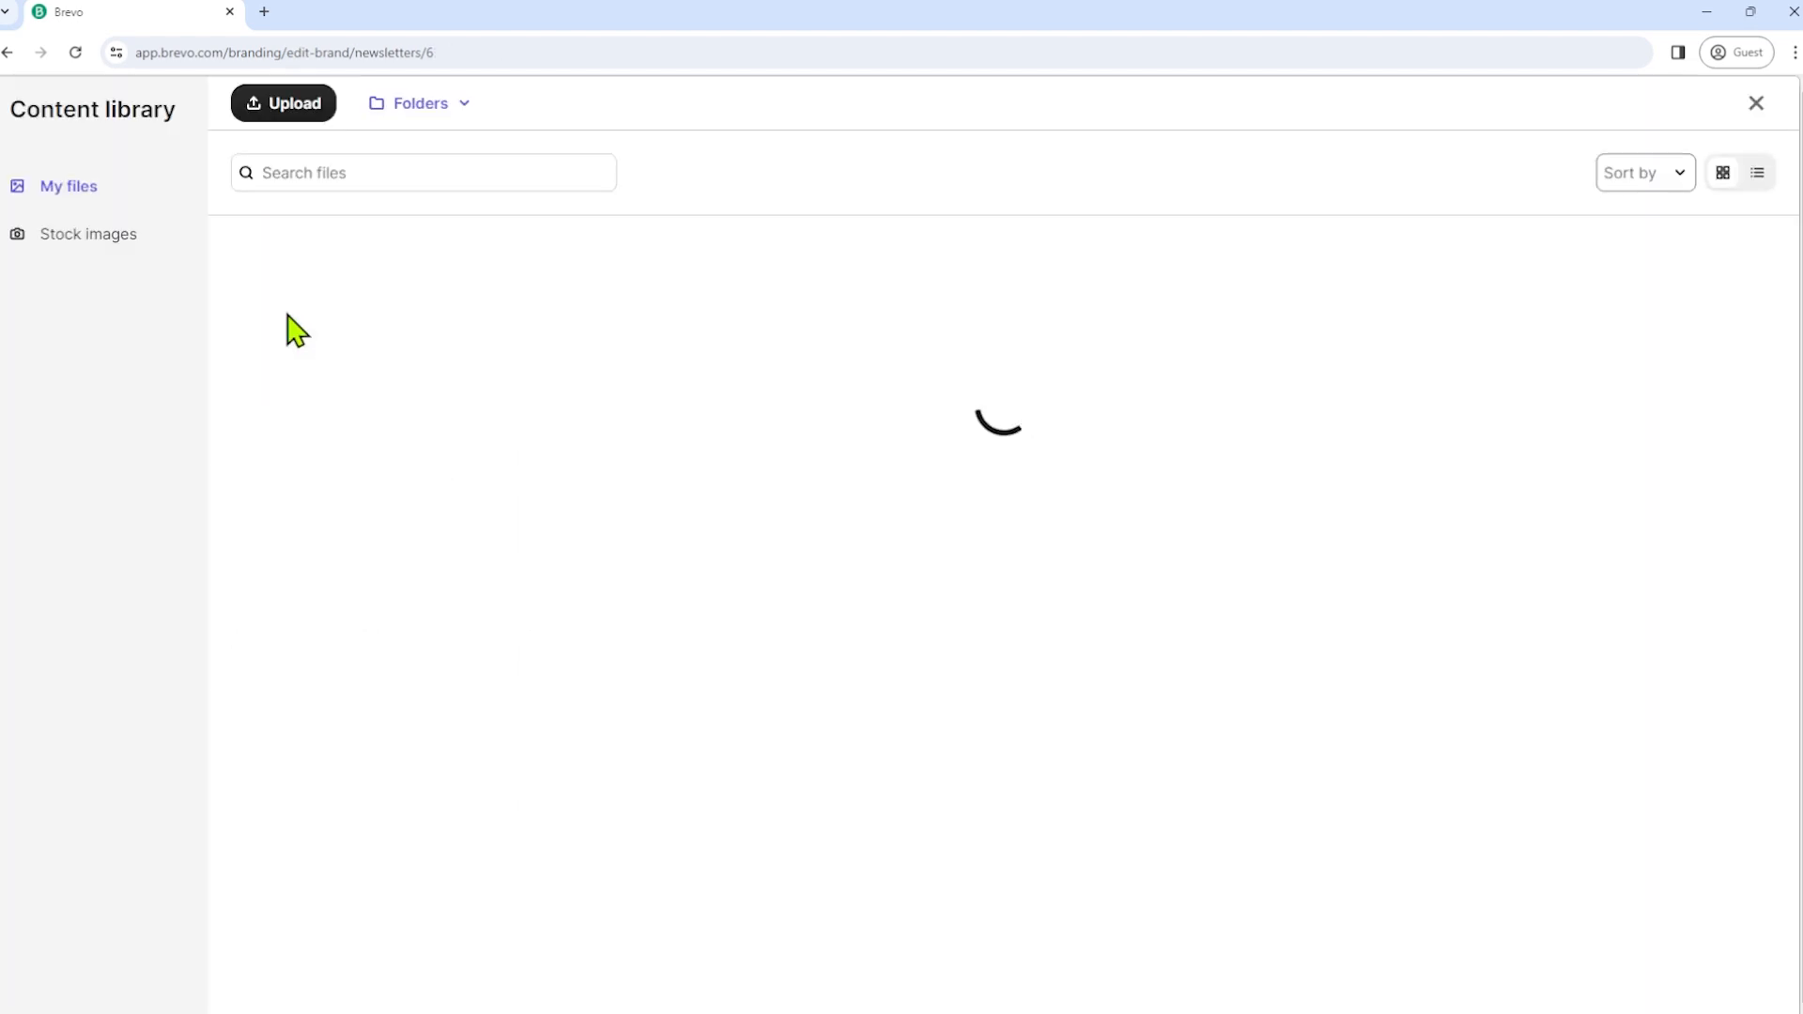
{"action": "left_click", "coordinate": [290, 117]}
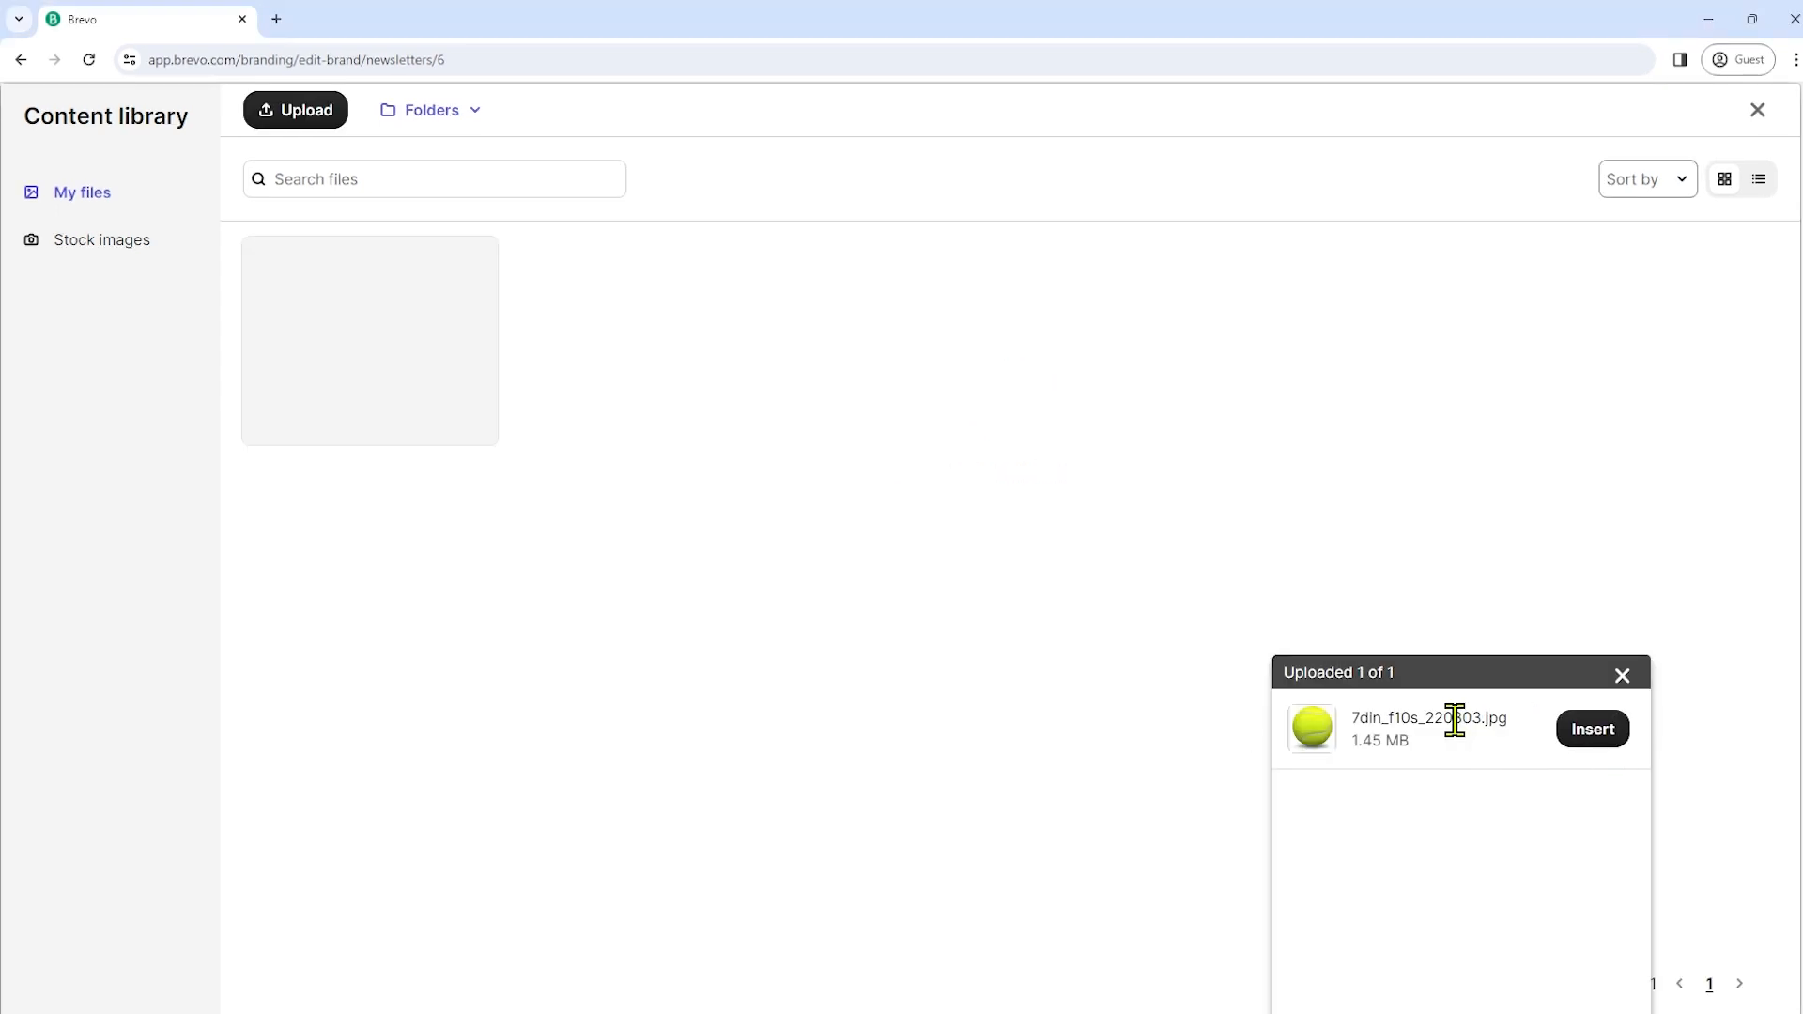
{"action": "left_click", "coordinate": [1594, 731]}
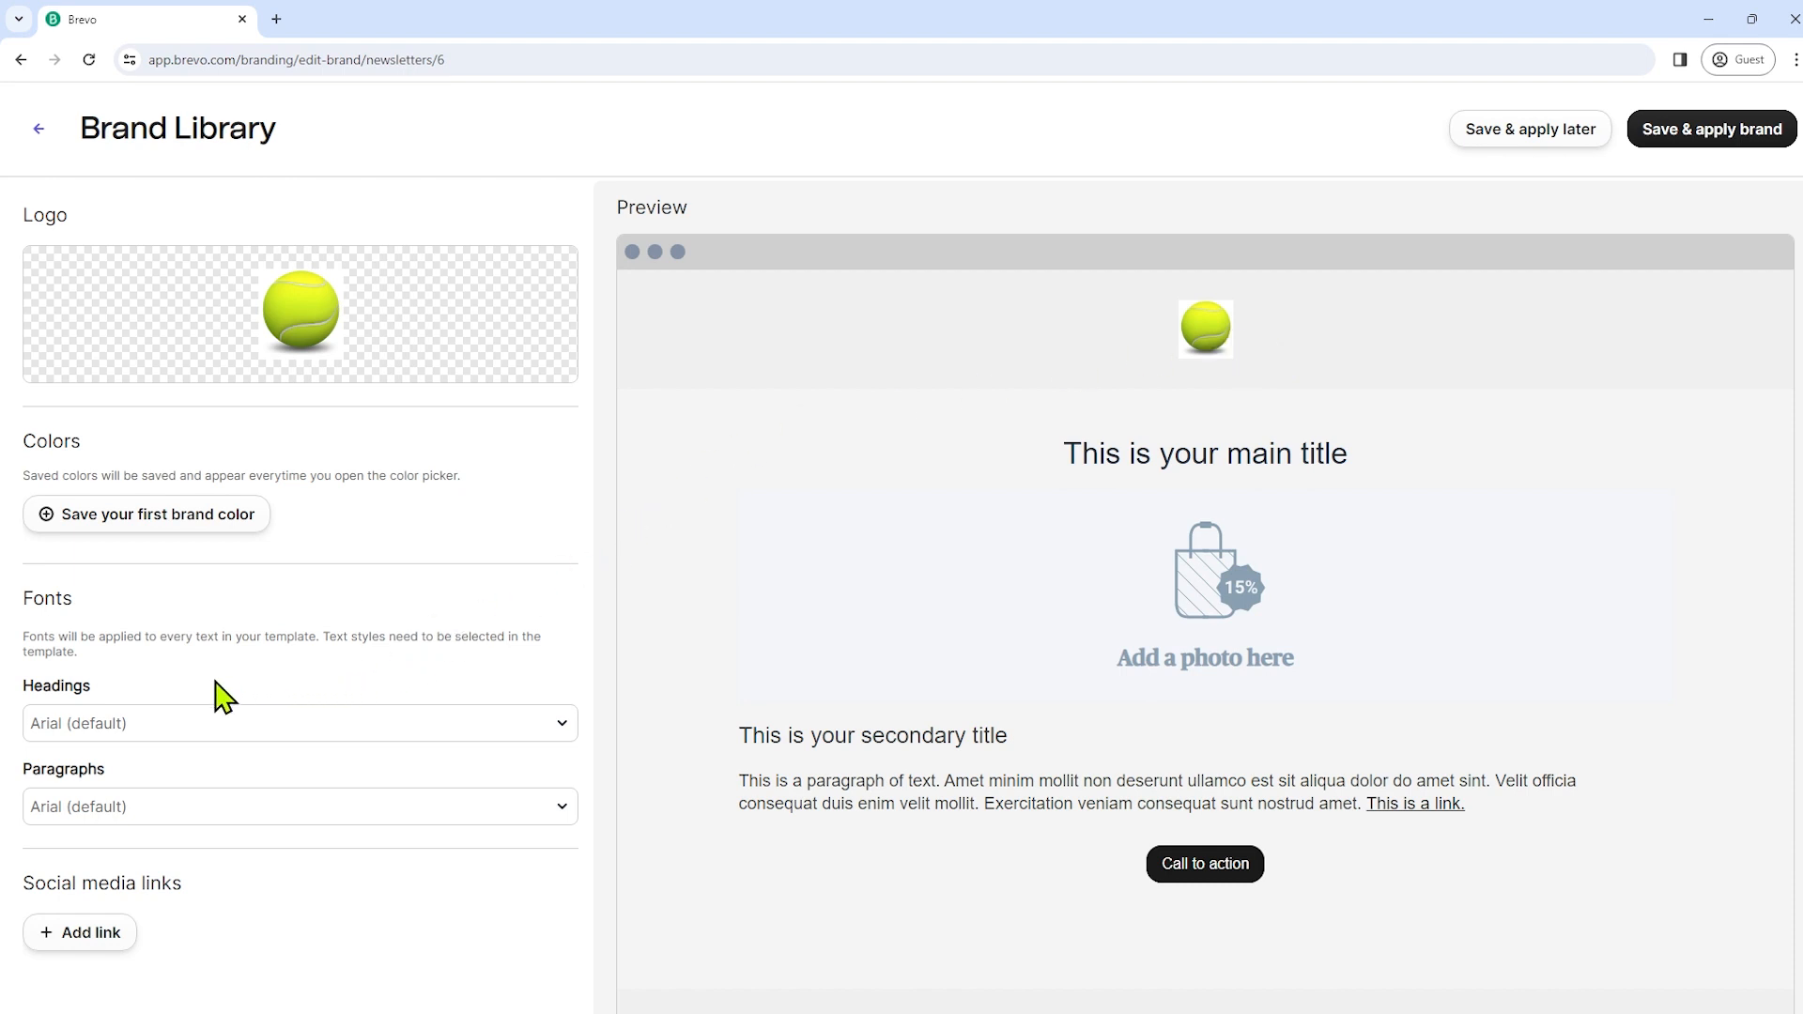
Set the brand's headings font to Arial Black, save the brand and apply it to the email
{"action": "left_click", "coordinate": [166, 733]}
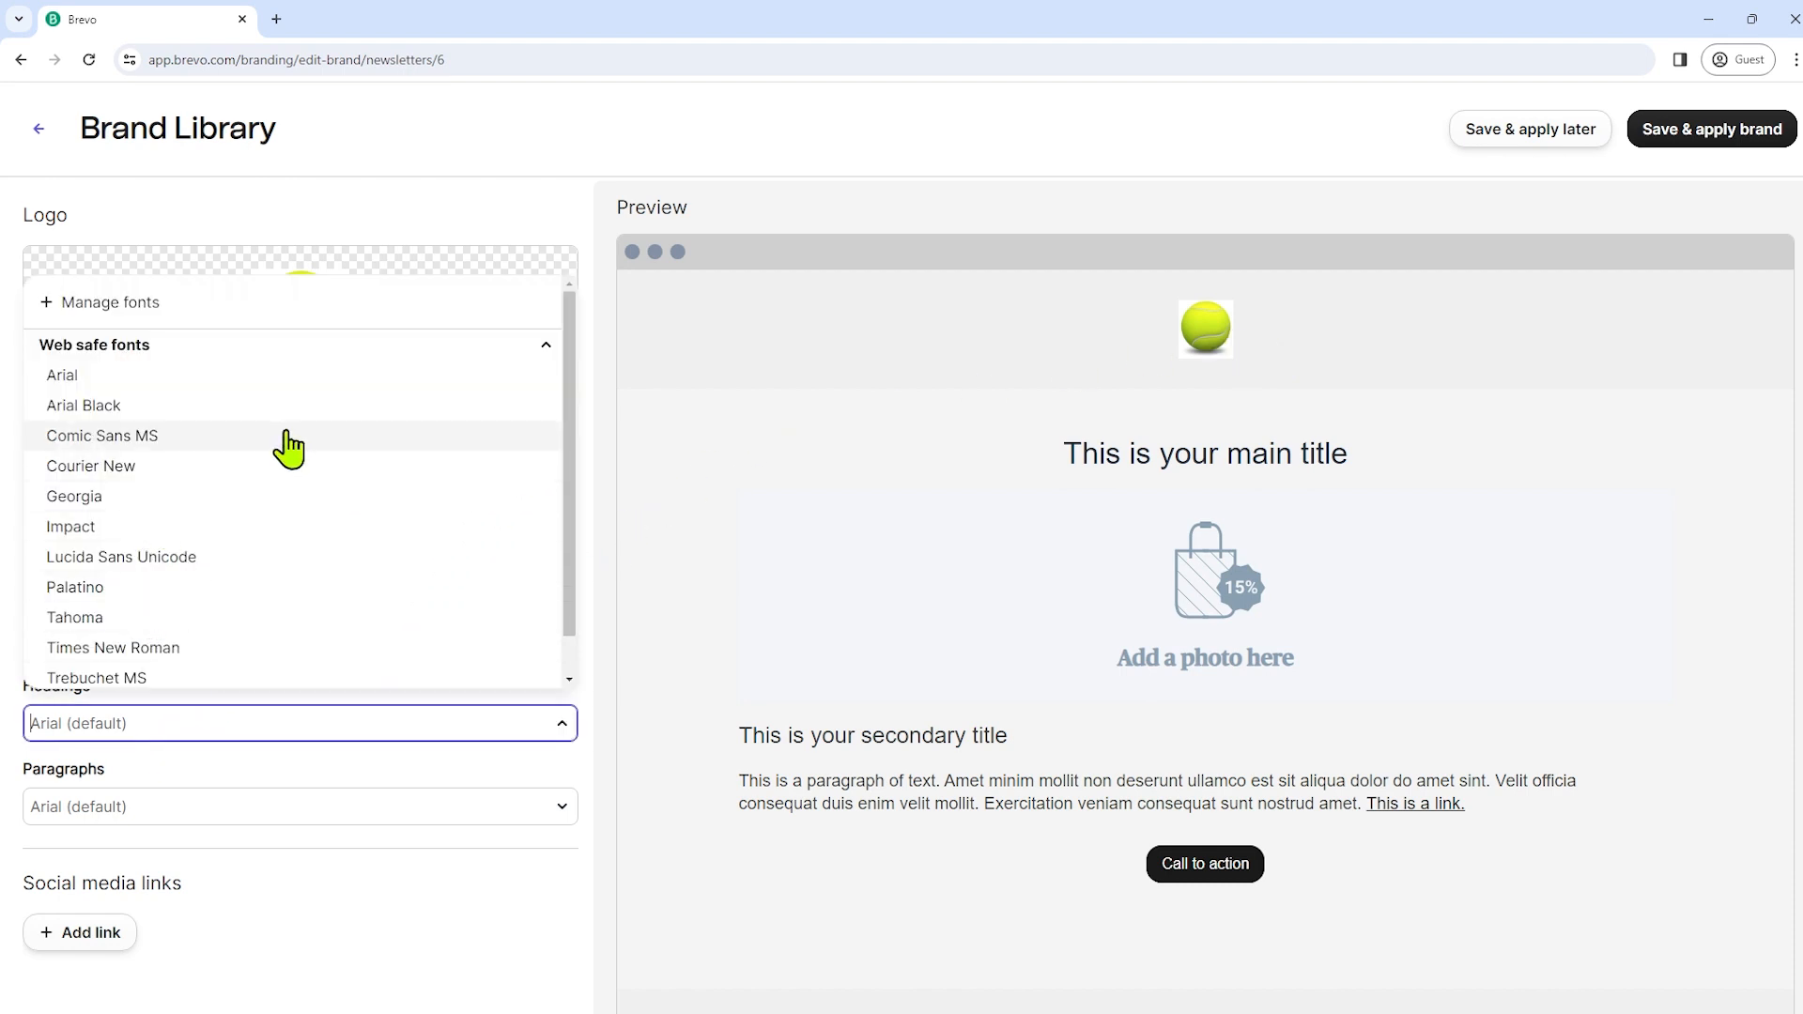
{"action": "left_click", "coordinate": [208, 414]}
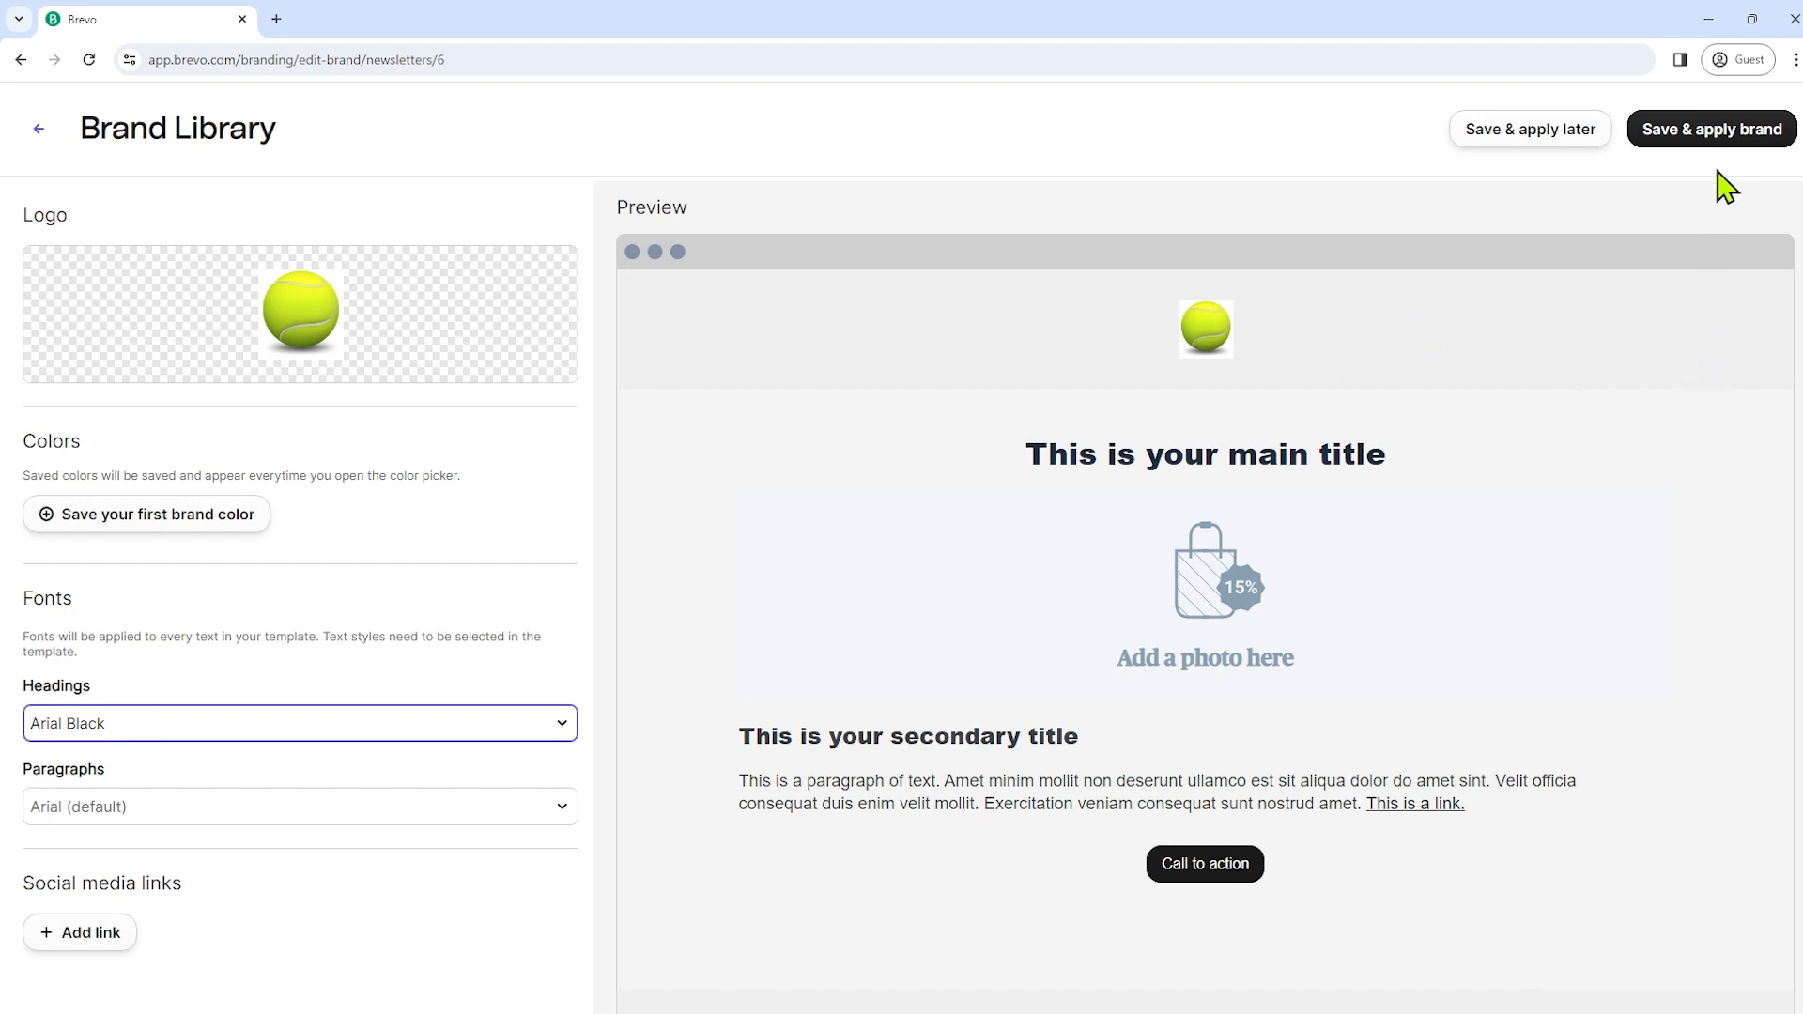
{"action": "left_click", "coordinate": [1729, 140]}
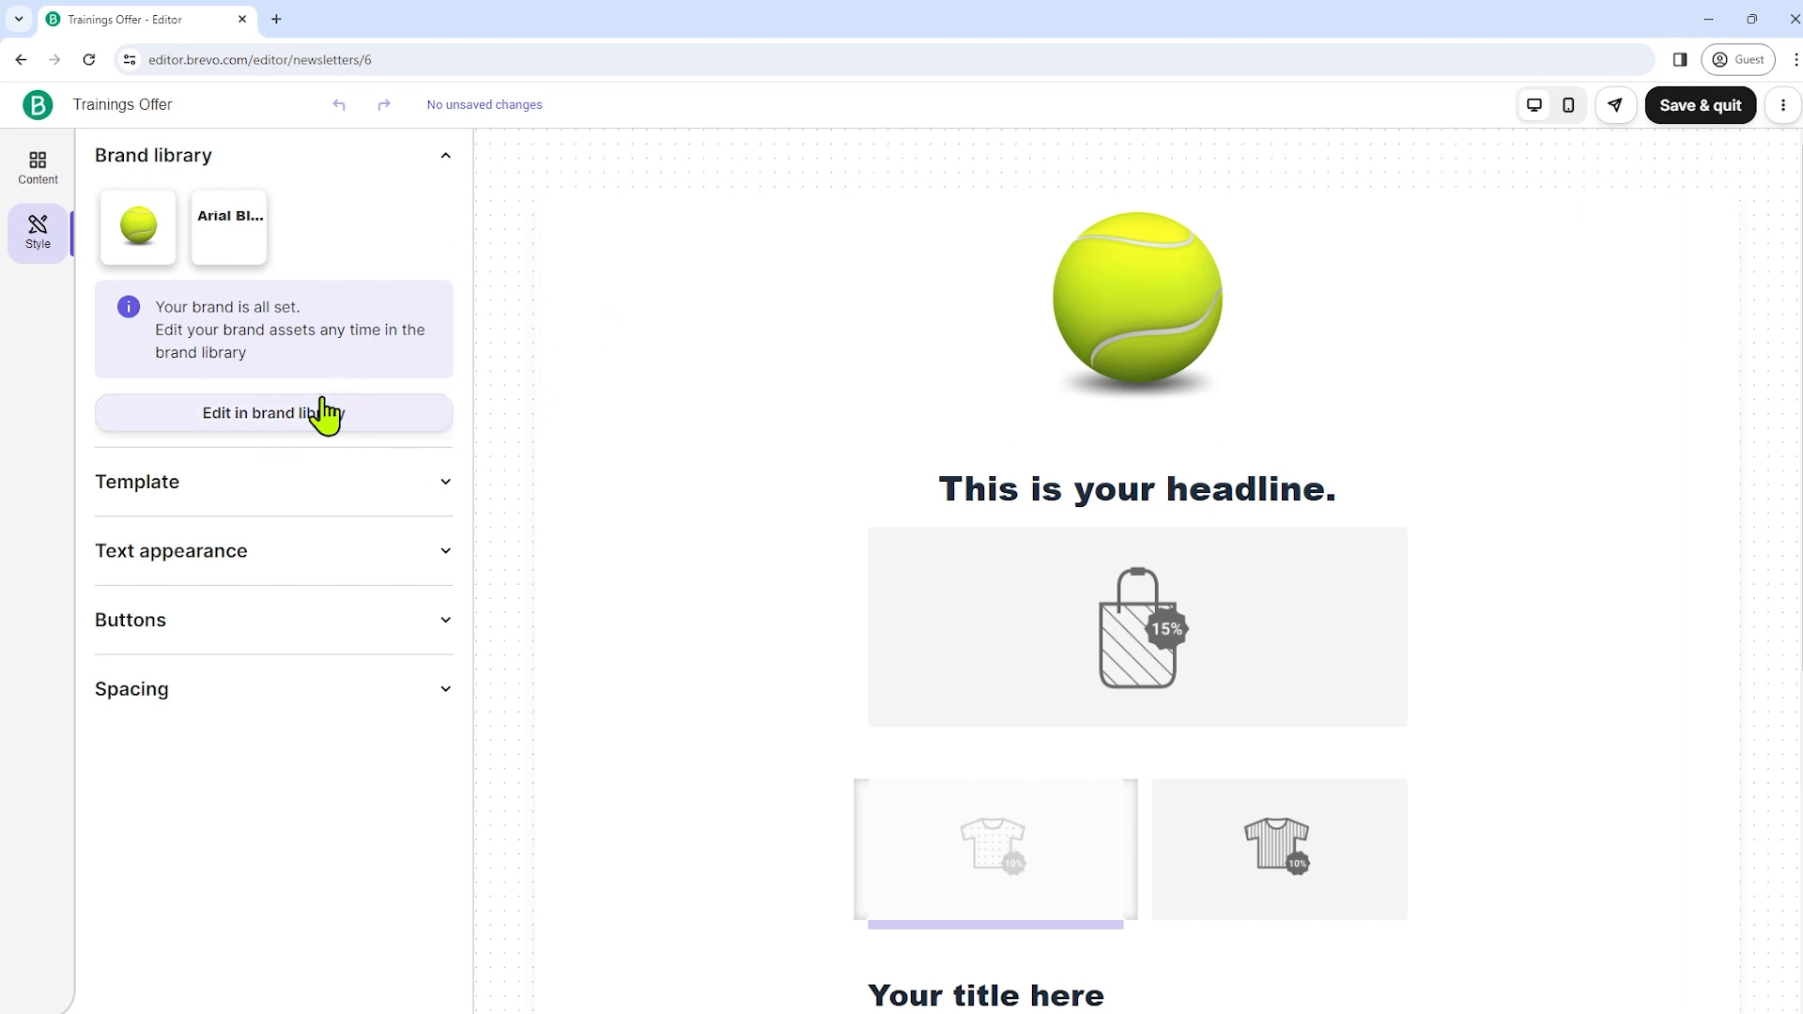
Review the email's style settings for template, text appearance, buttons and spacing, and return to the content blocks
{"action": "left_click", "coordinate": [372, 483]}
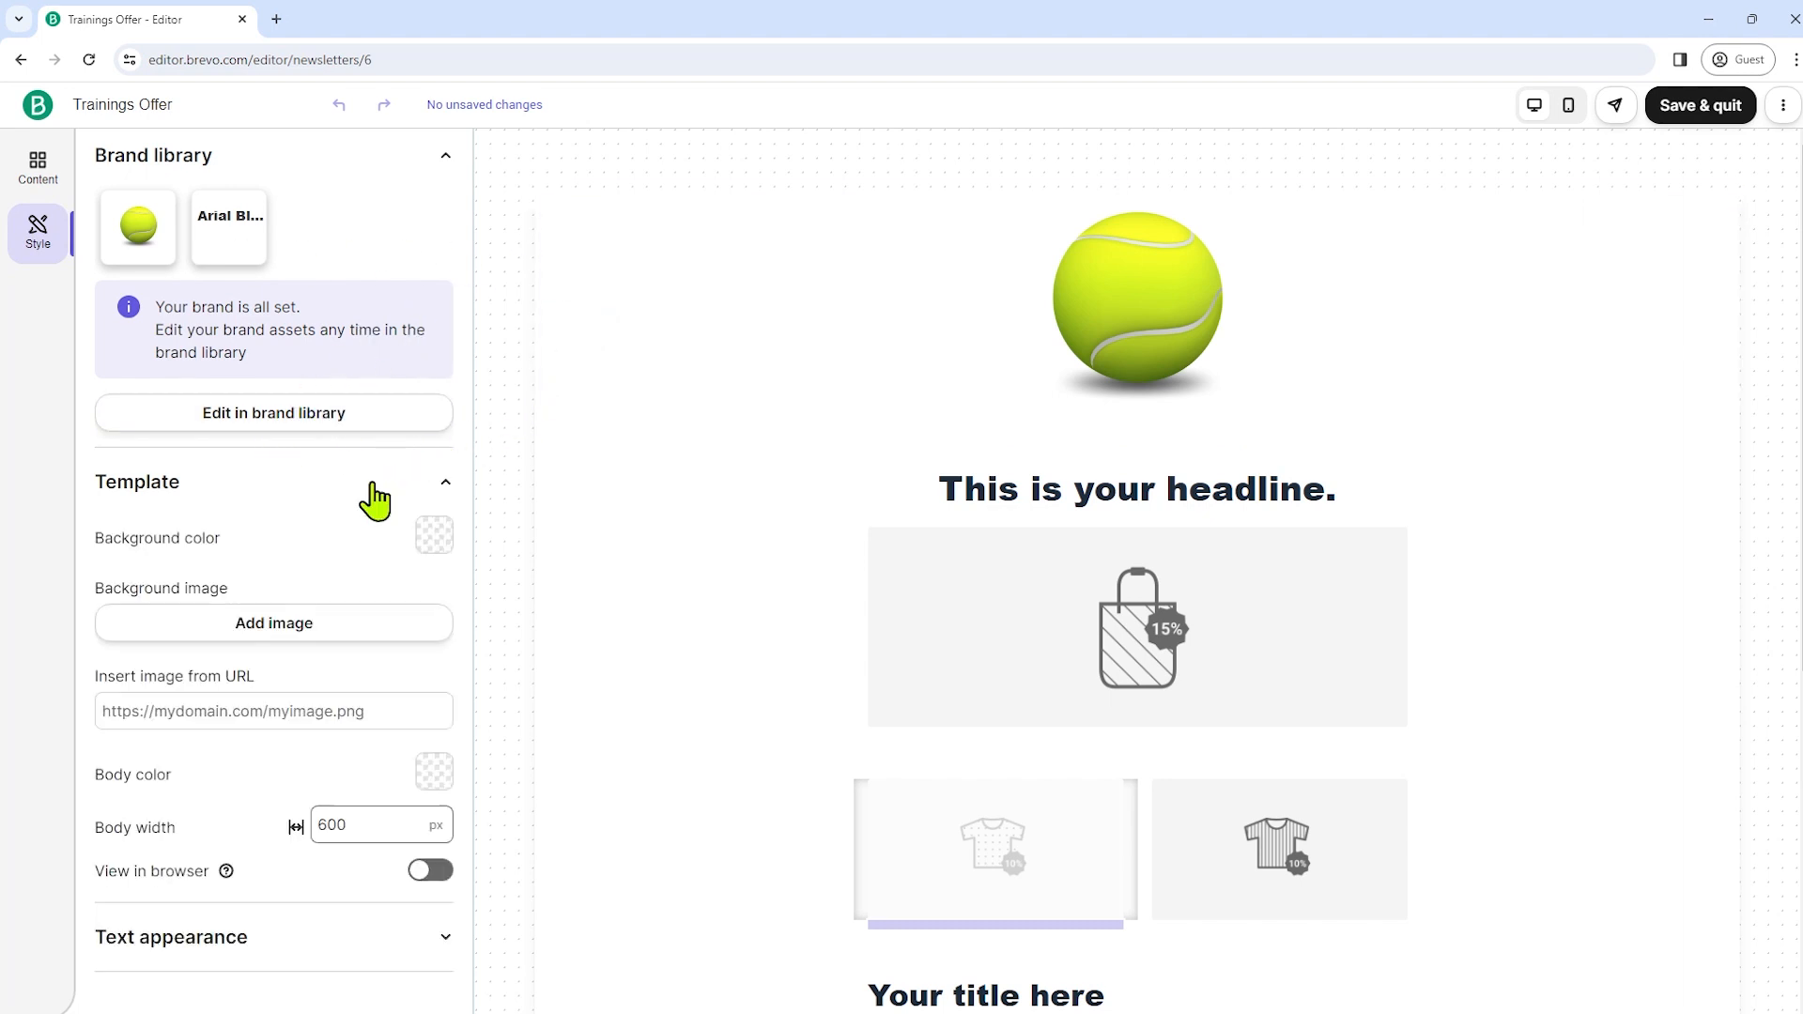
{"action": "scroll", "coordinate": [286, 625], "scroll_direction": "down", "scroll_amount": 2}
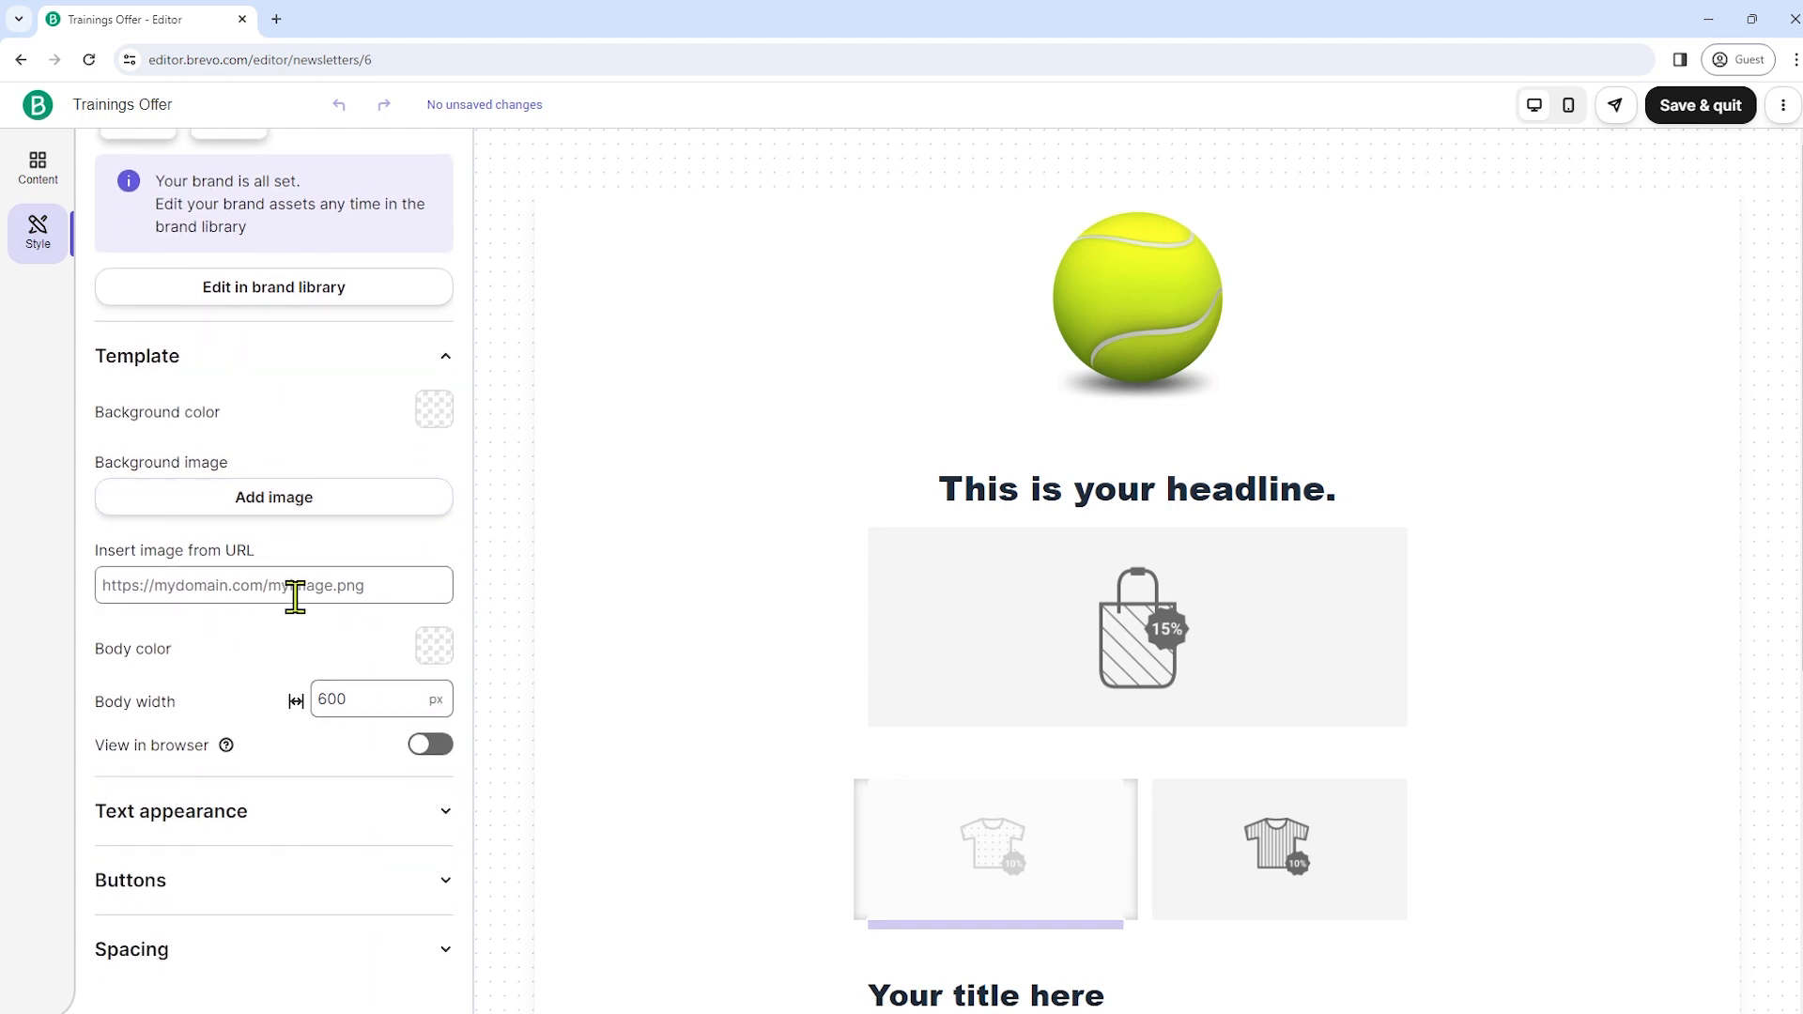
{"action": "left_click", "coordinate": [374, 823]}
{"action": "scroll", "coordinate": [358, 657], "scroll_direction": "down", "scroll_amount": 5}
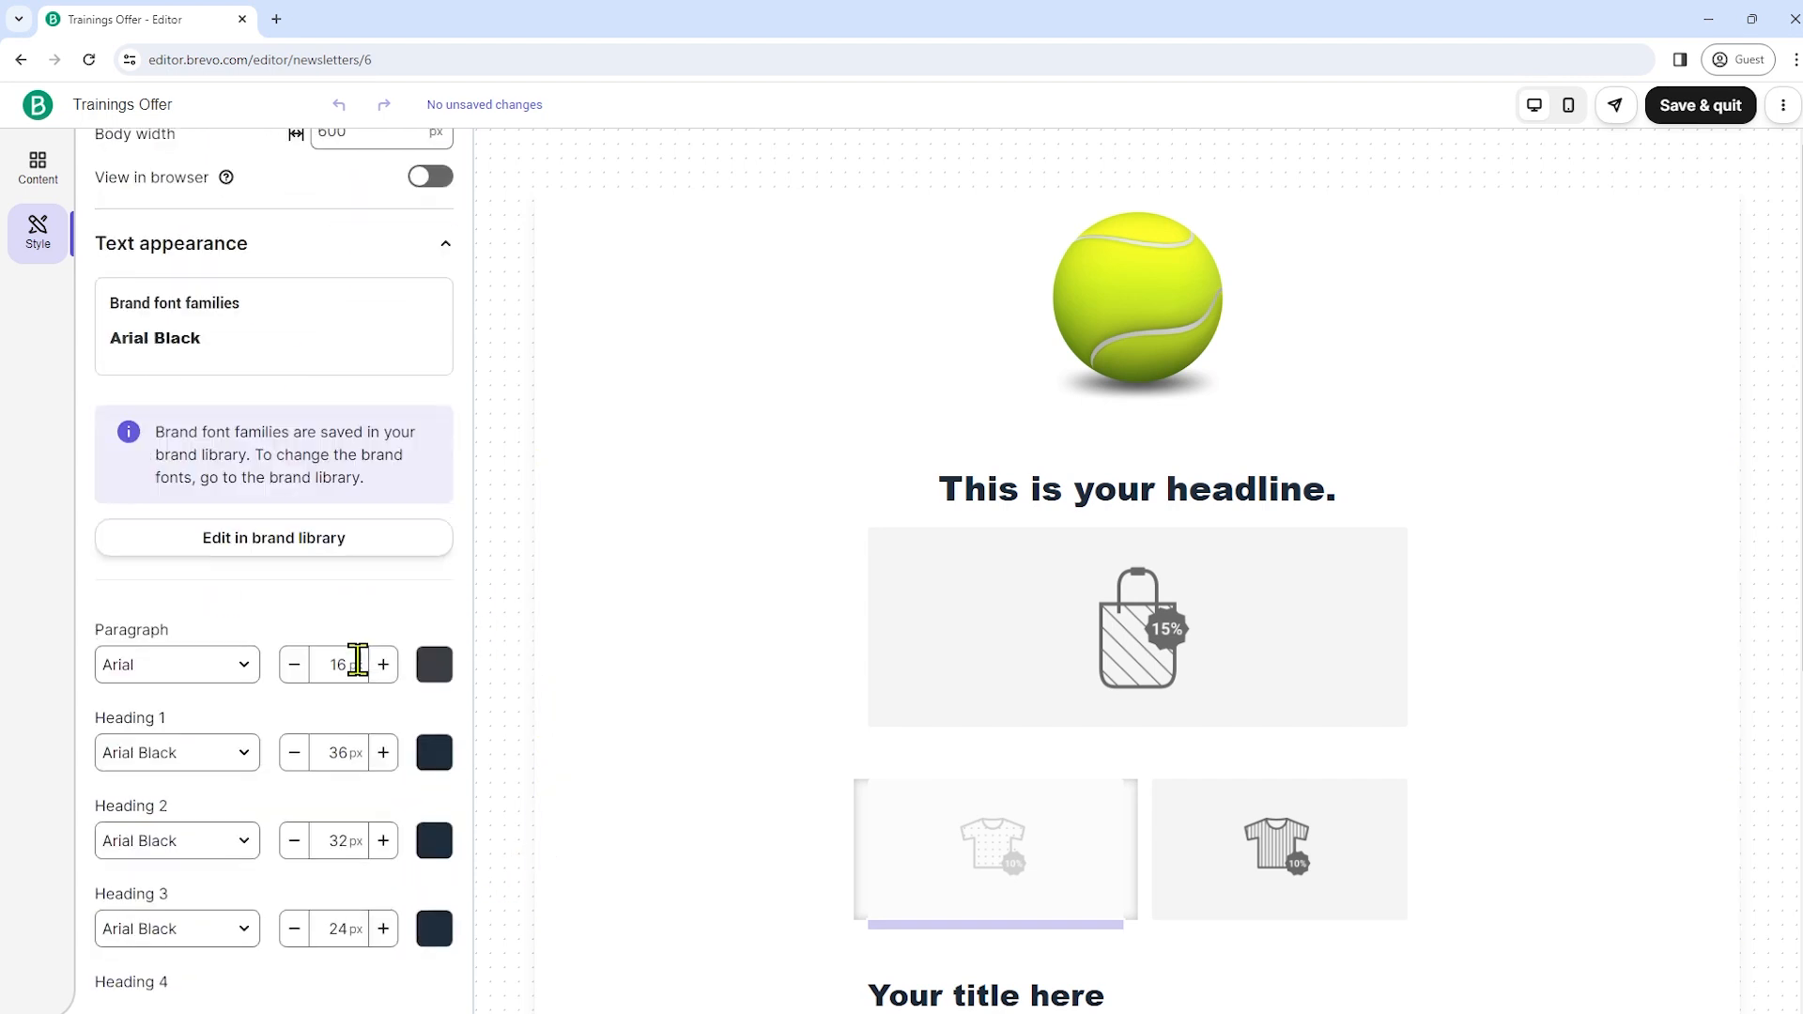
{"action": "scroll", "coordinate": [213, 689], "scroll_direction": "down", "scroll_amount": 5}
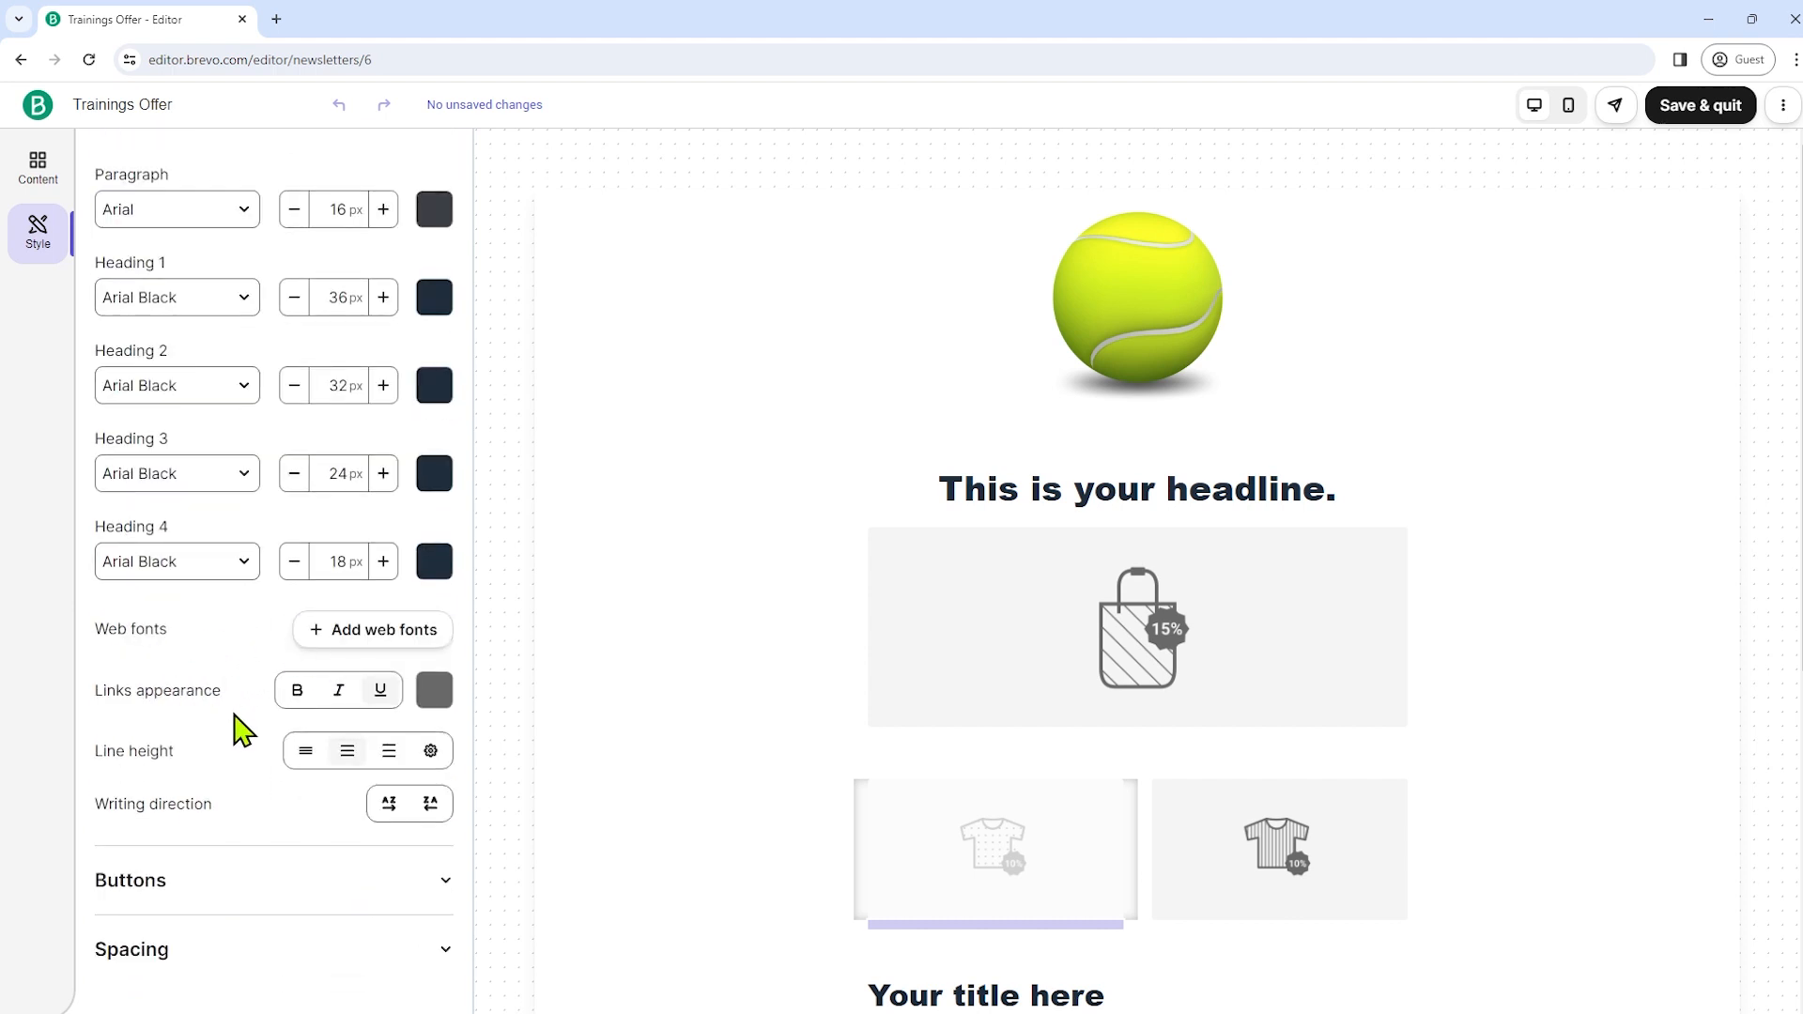
{"action": "left_click", "coordinate": [308, 882]}
{"action": "scroll", "coordinate": [197, 696], "scroll_direction": "down", "scroll_amount": 4}
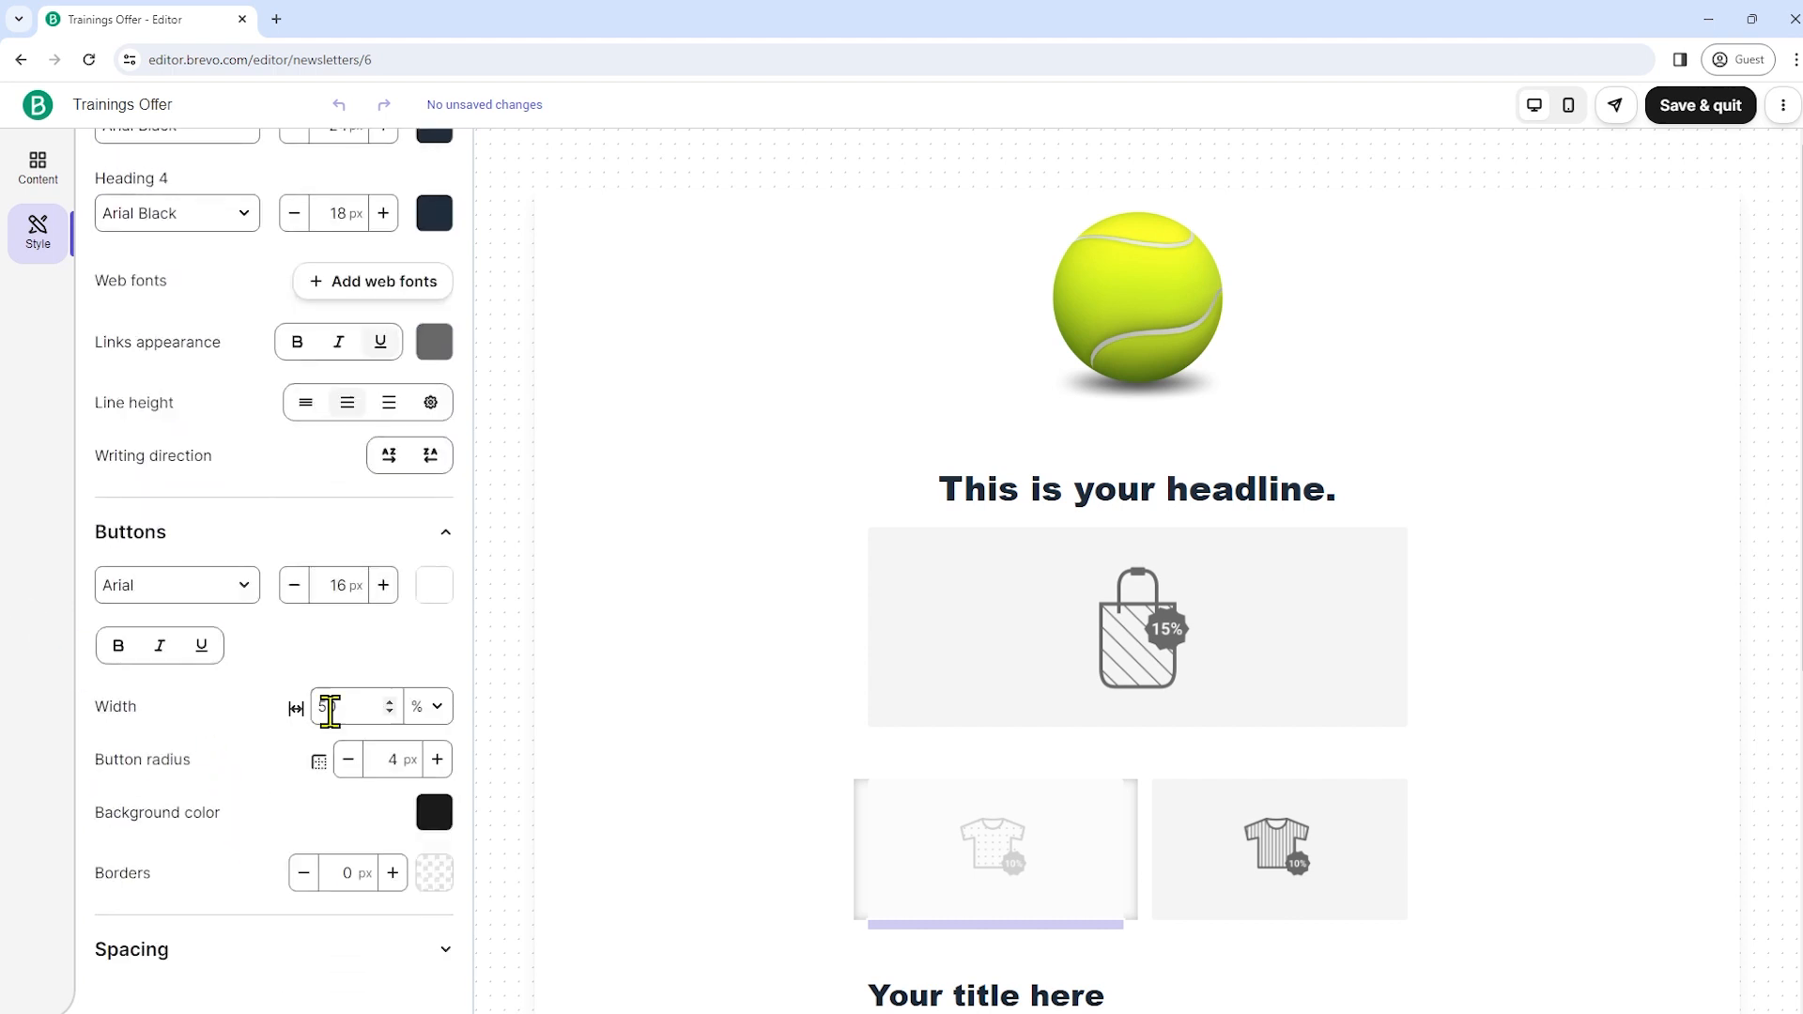
{"action": "scroll", "coordinate": [315, 845], "scroll_direction": "down", "scroll_amount": 1}
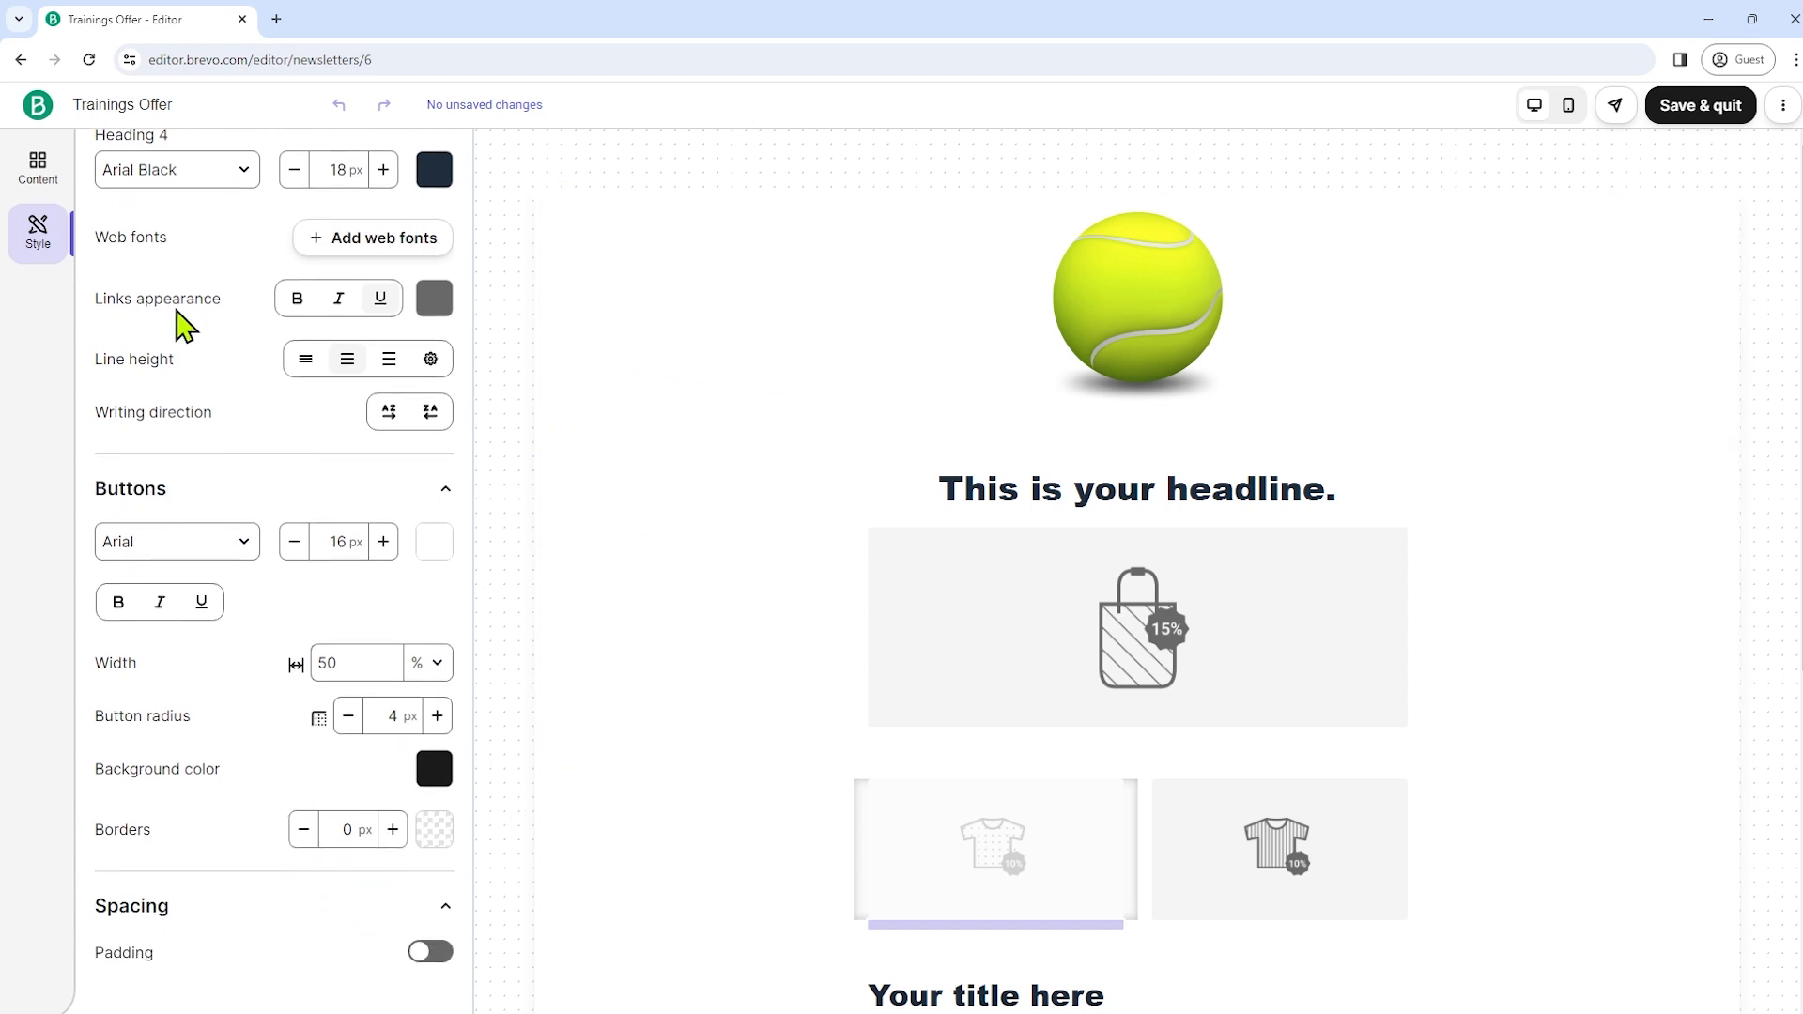
{"action": "left_click", "coordinate": [37, 177]}
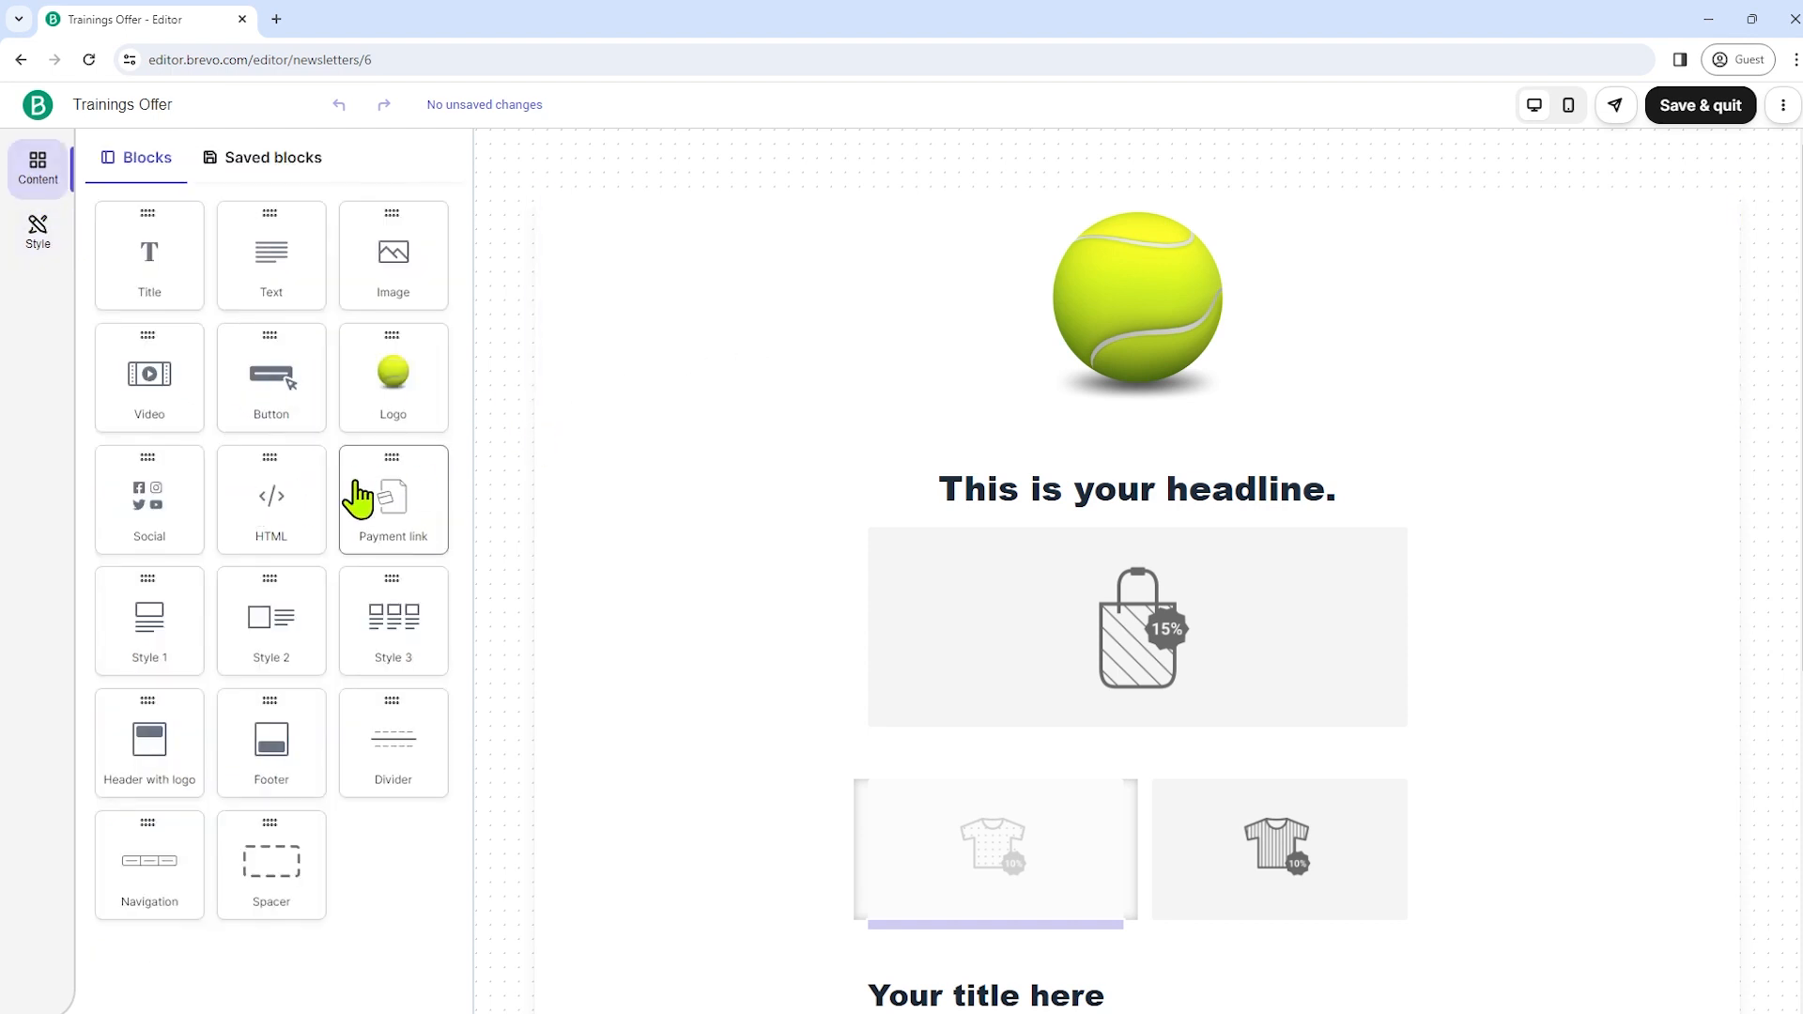
Check the email design in mobile and desktop views, then save it and quit the editor
{"action": "scroll", "coordinate": [723, 583], "scroll_direction": "down", "scroll_amount": 5}
{"action": "scroll", "coordinate": [736, 584], "scroll_direction": "up", "scroll_amount": 1}
{"action": "scroll", "coordinate": [737, 583], "scroll_direction": "up", "scroll_amount": 4}
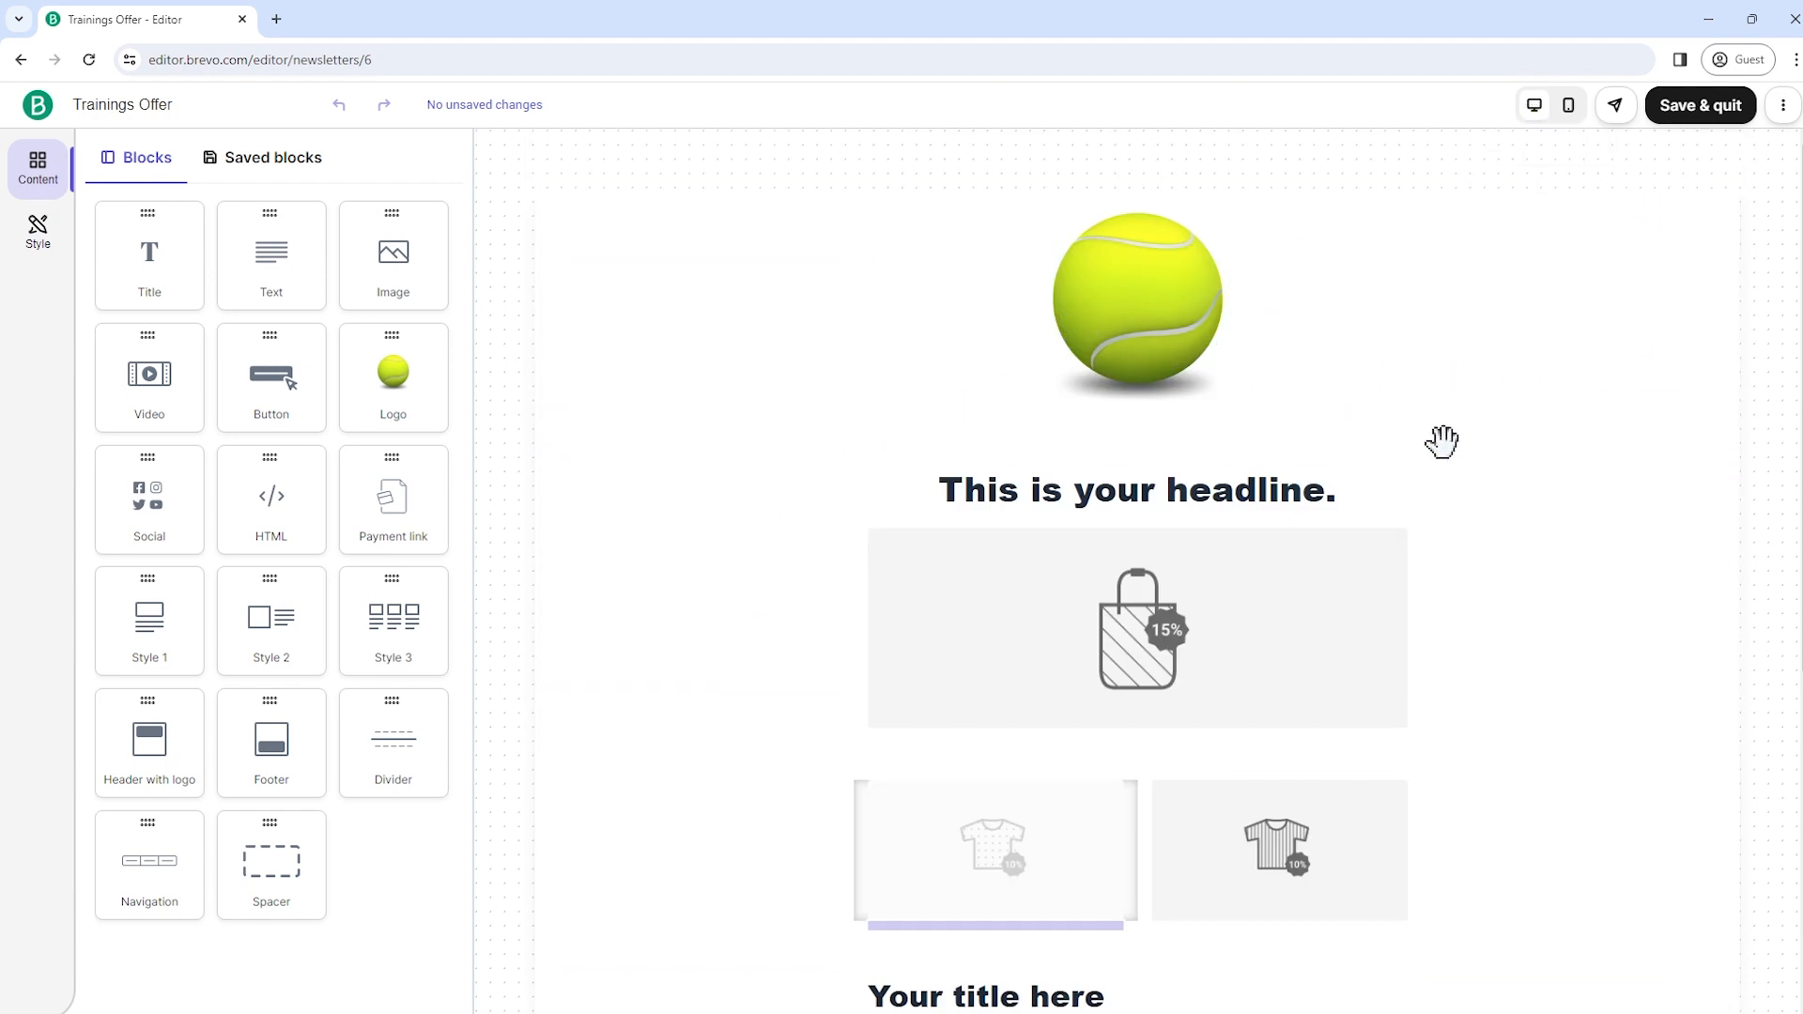
{"action": "left_click", "coordinate": [1570, 107]}
{"action": "scroll", "coordinate": [1164, 308], "scroll_direction": "down", "scroll_amount": 5}
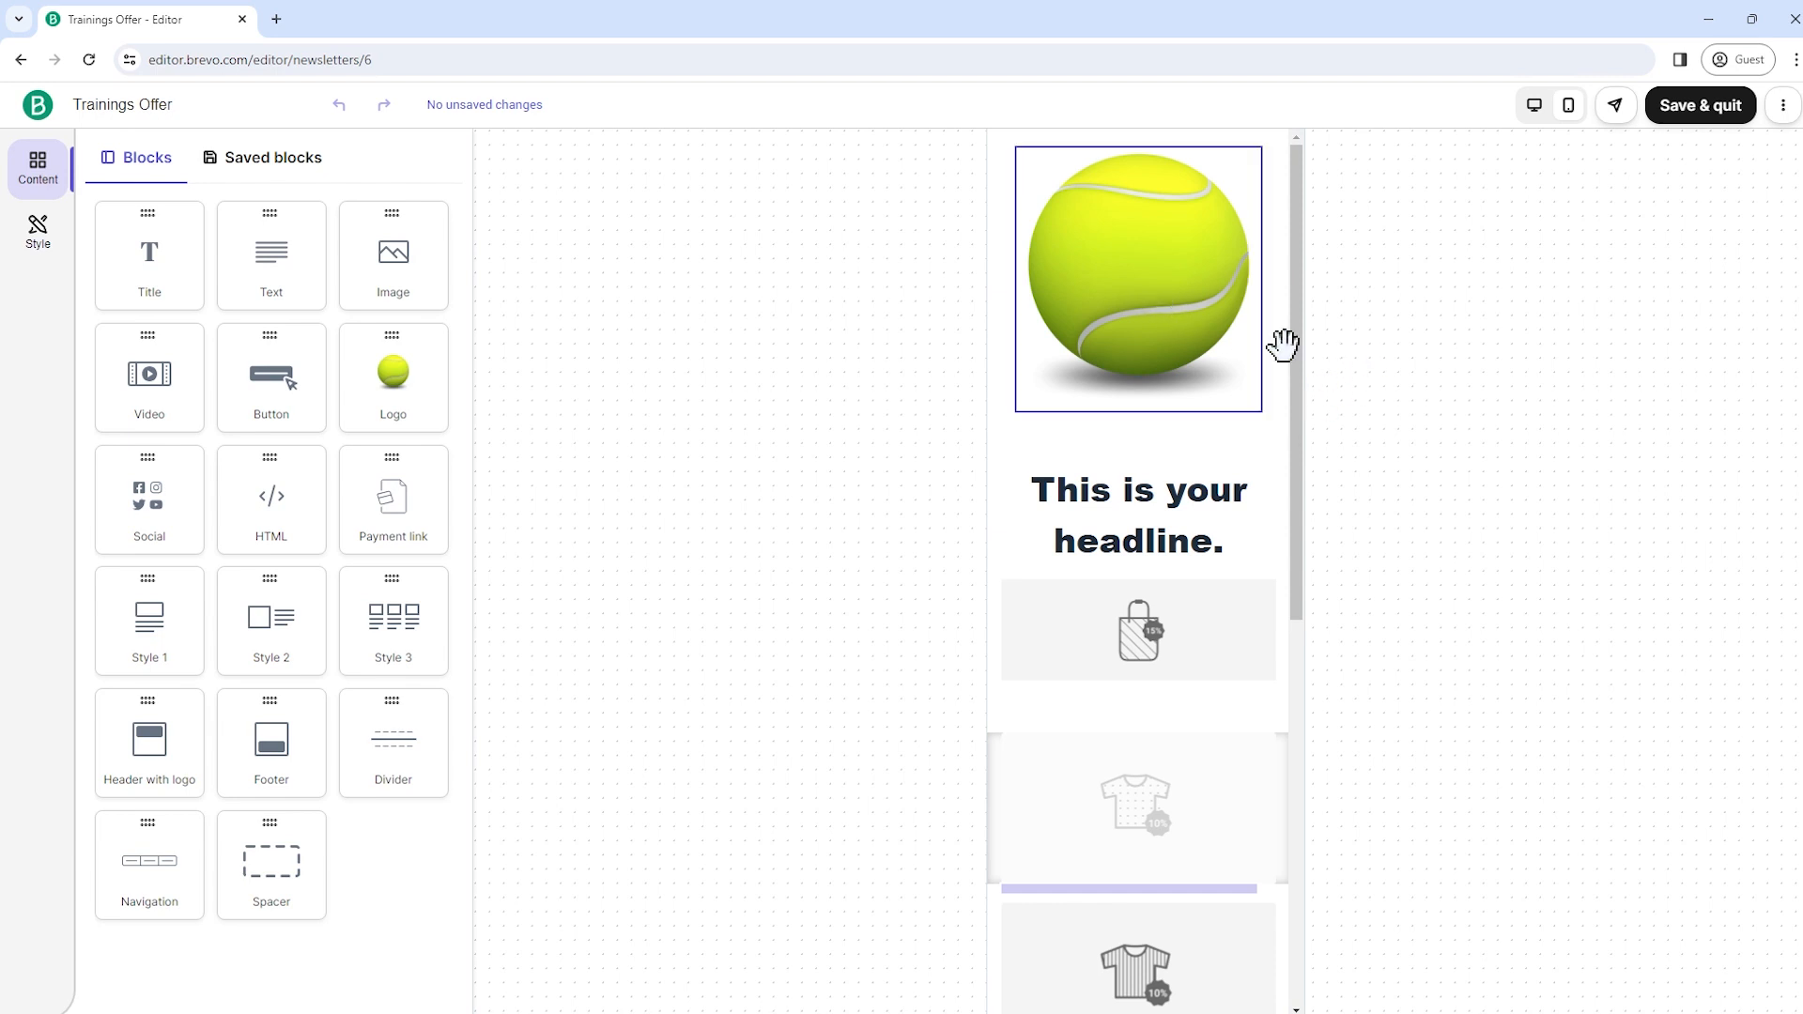
{"action": "left_click", "coordinate": [1536, 106]}
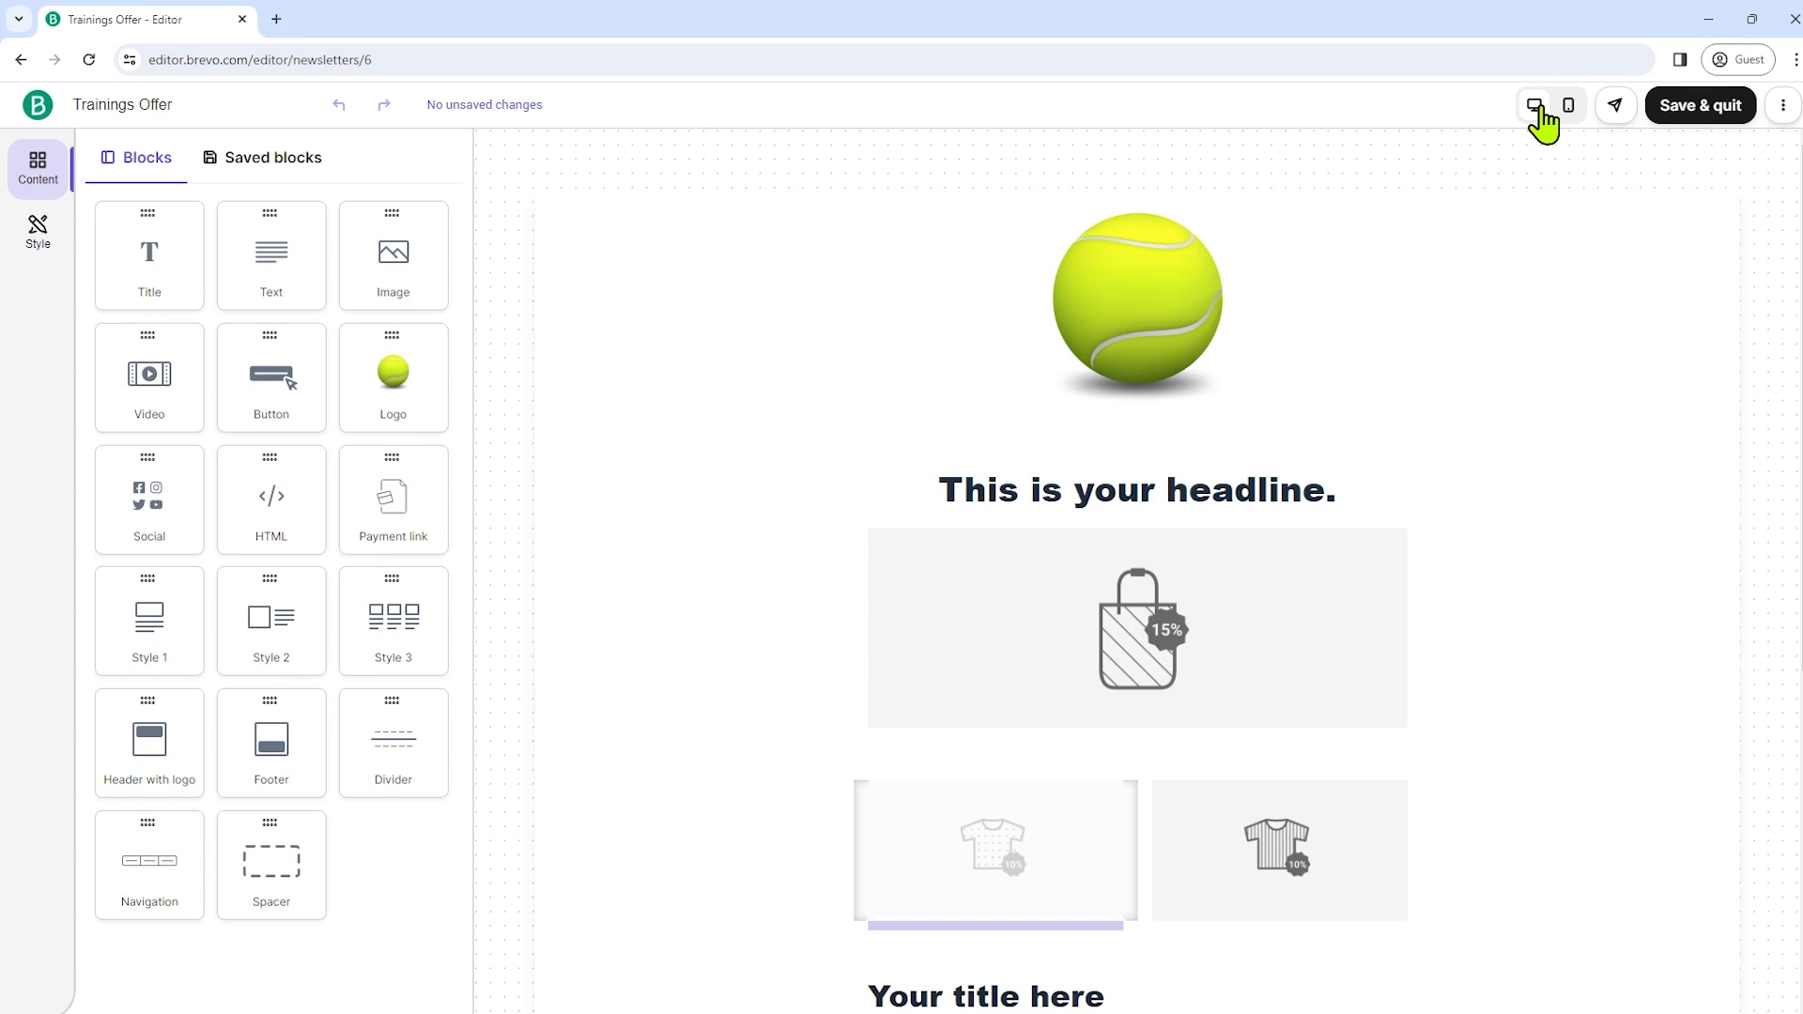
{"action": "left_click", "coordinate": [1687, 114]}
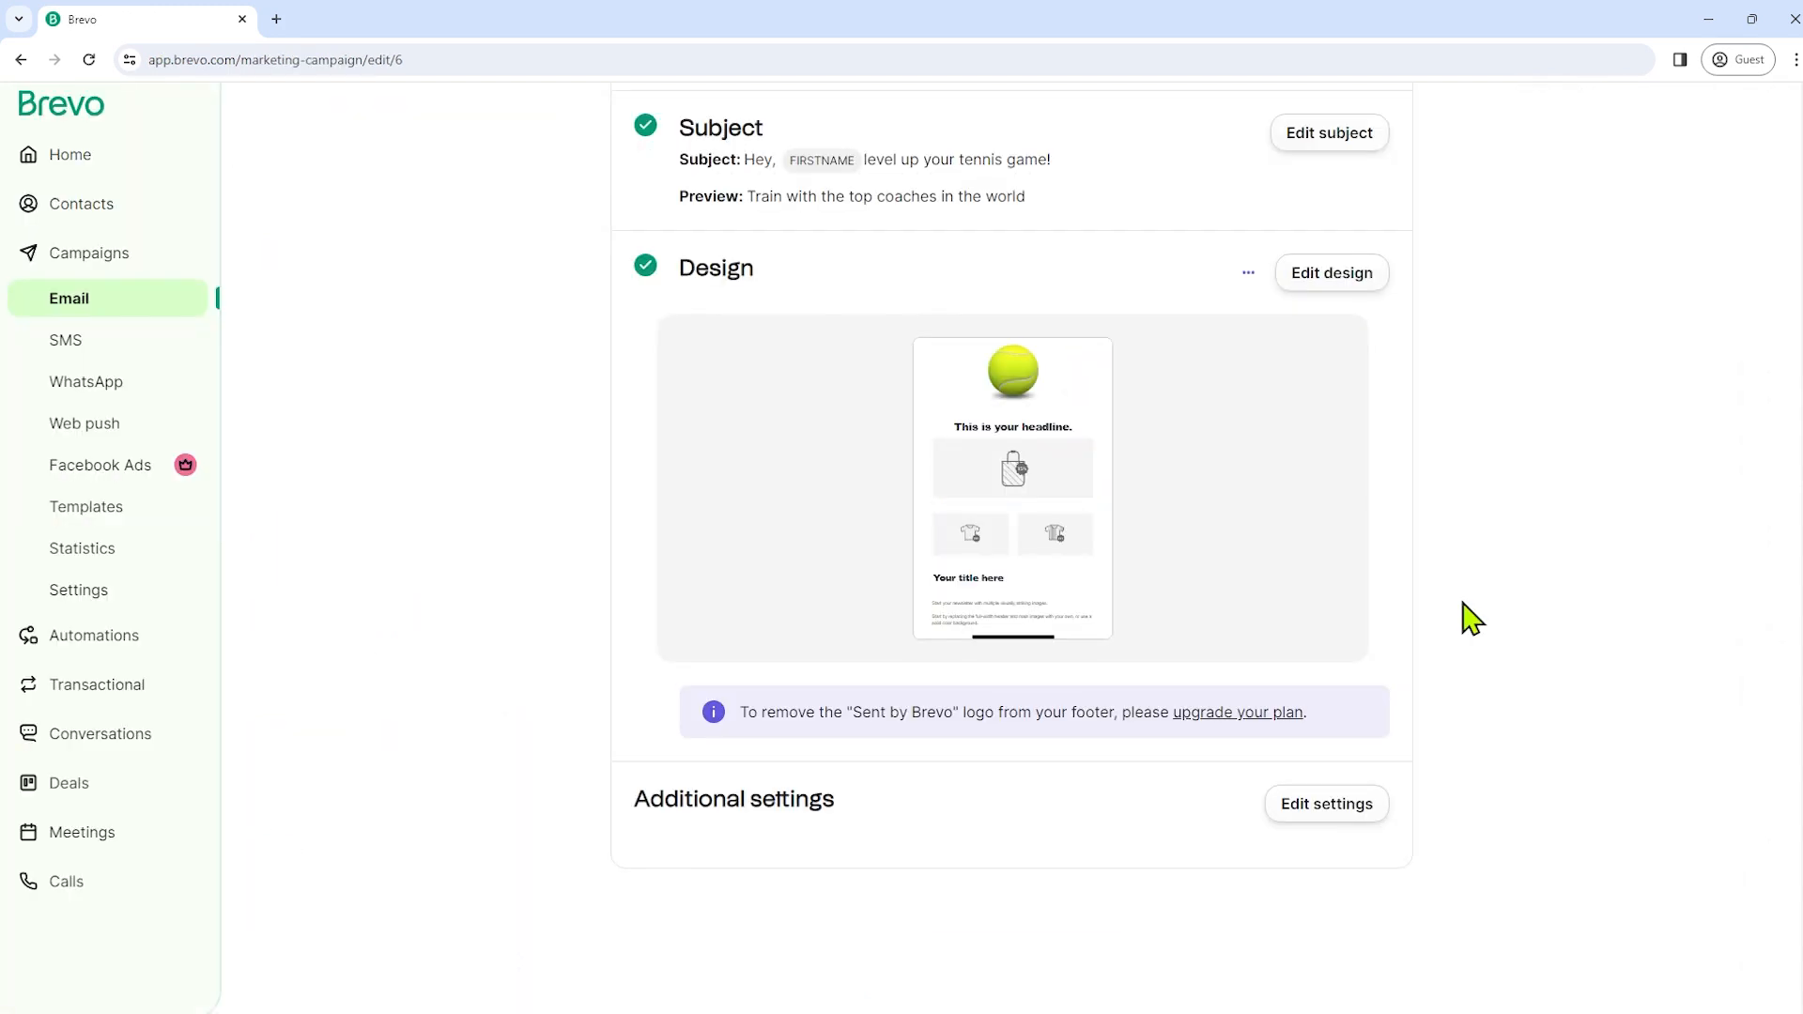
Review the campaign's additional settings for personalization, sending and tracking, subscription and design, and save them as they are
{"action": "left_click", "coordinate": [1328, 811]}
{"action": "scroll", "coordinate": [578, 617], "scroll_direction": "down", "scroll_amount": 3}
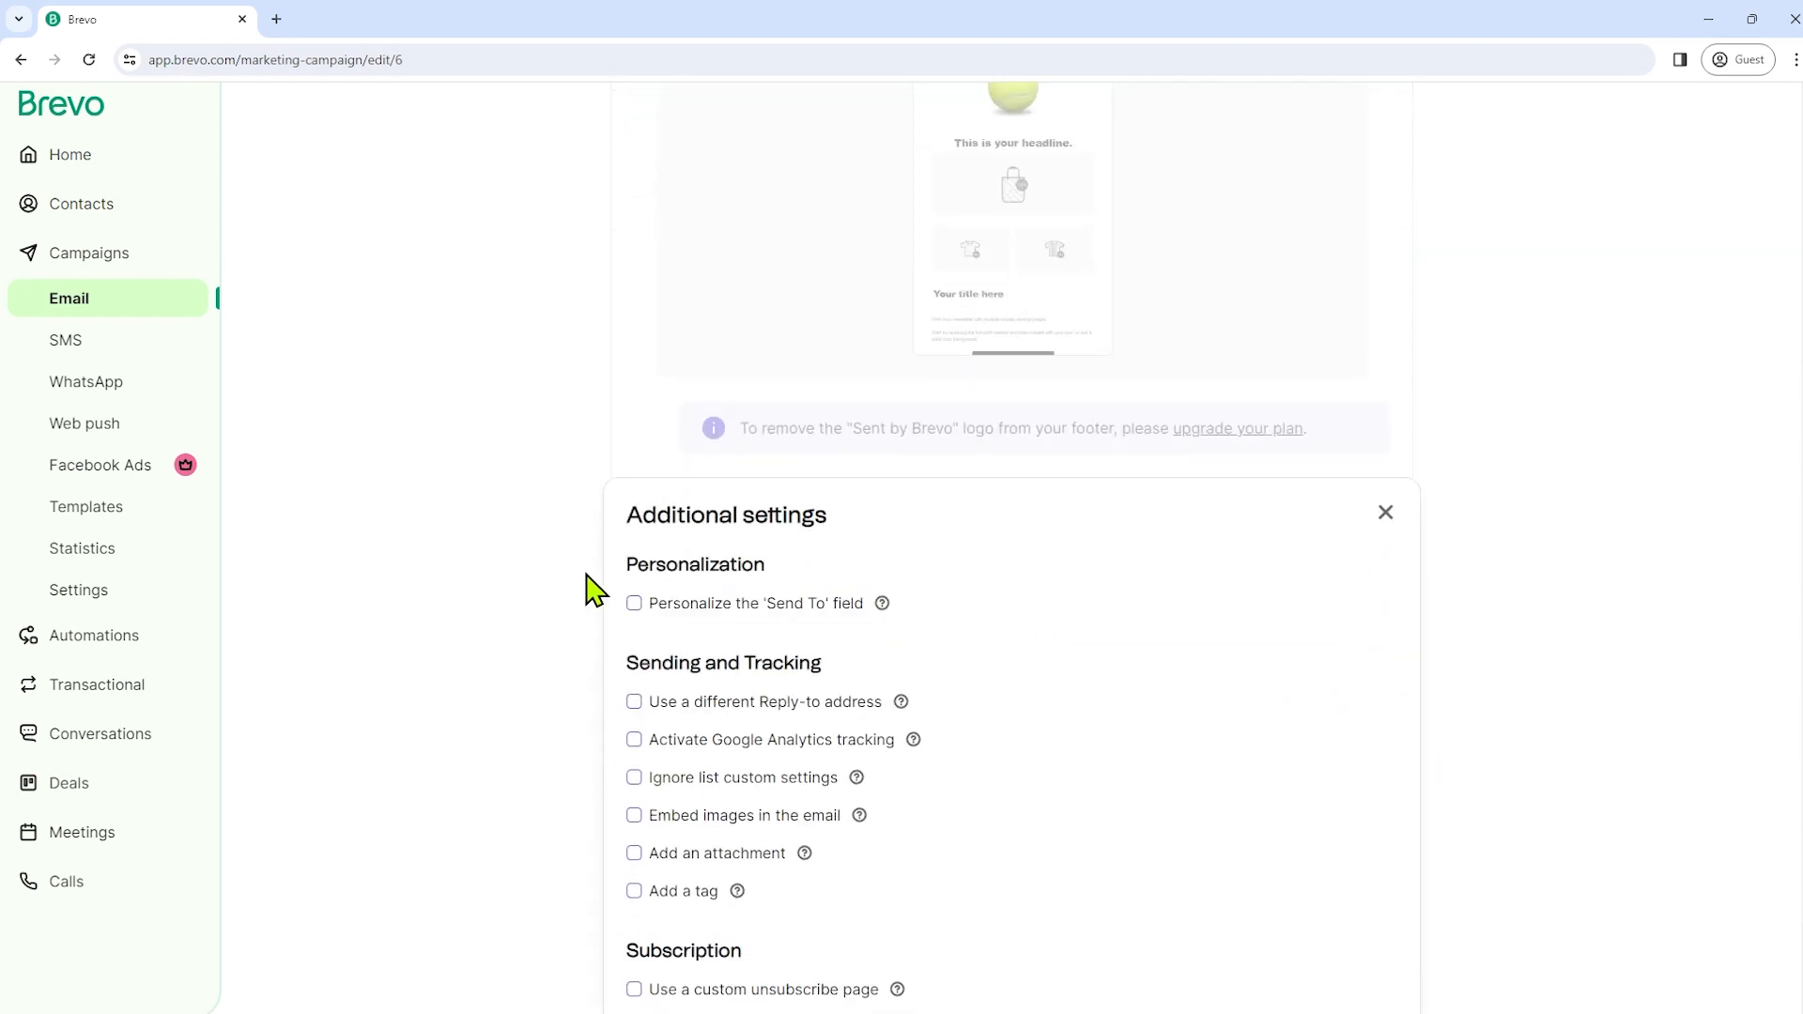
{"action": "left_click_drag", "start_coordinate": [629, 567], "coordinate": [777, 575]}
{"action": "left_click_drag", "start_coordinate": [616, 667], "coordinate": [837, 685]}
{"action": "scroll", "coordinate": [739, 741], "scroll_direction": "down", "scroll_amount": 4}
{"action": "left_click_drag", "start_coordinate": [625, 561], "coordinate": [784, 580]}
{"action": "left_click", "coordinate": [631, 718]}
{"action": "left_click_drag", "start_coordinate": [627, 704], "coordinate": [694, 704]}
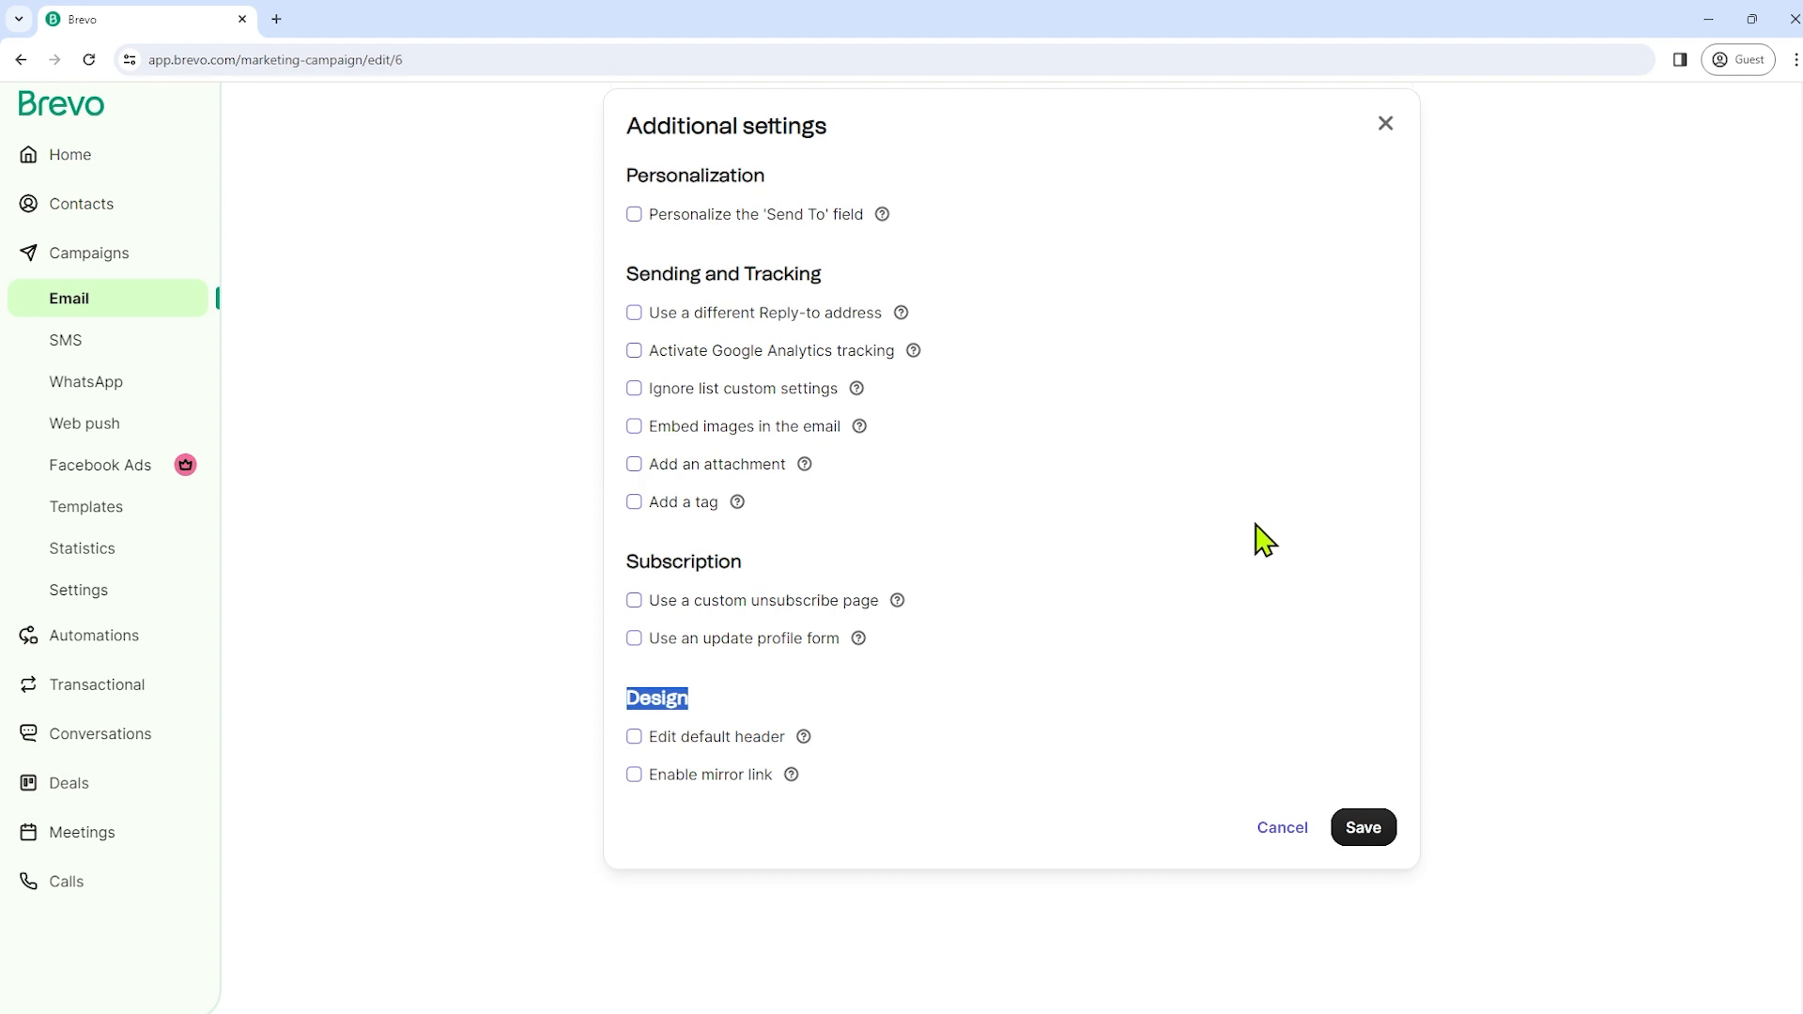
{"action": "left_click", "coordinate": [1378, 834]}
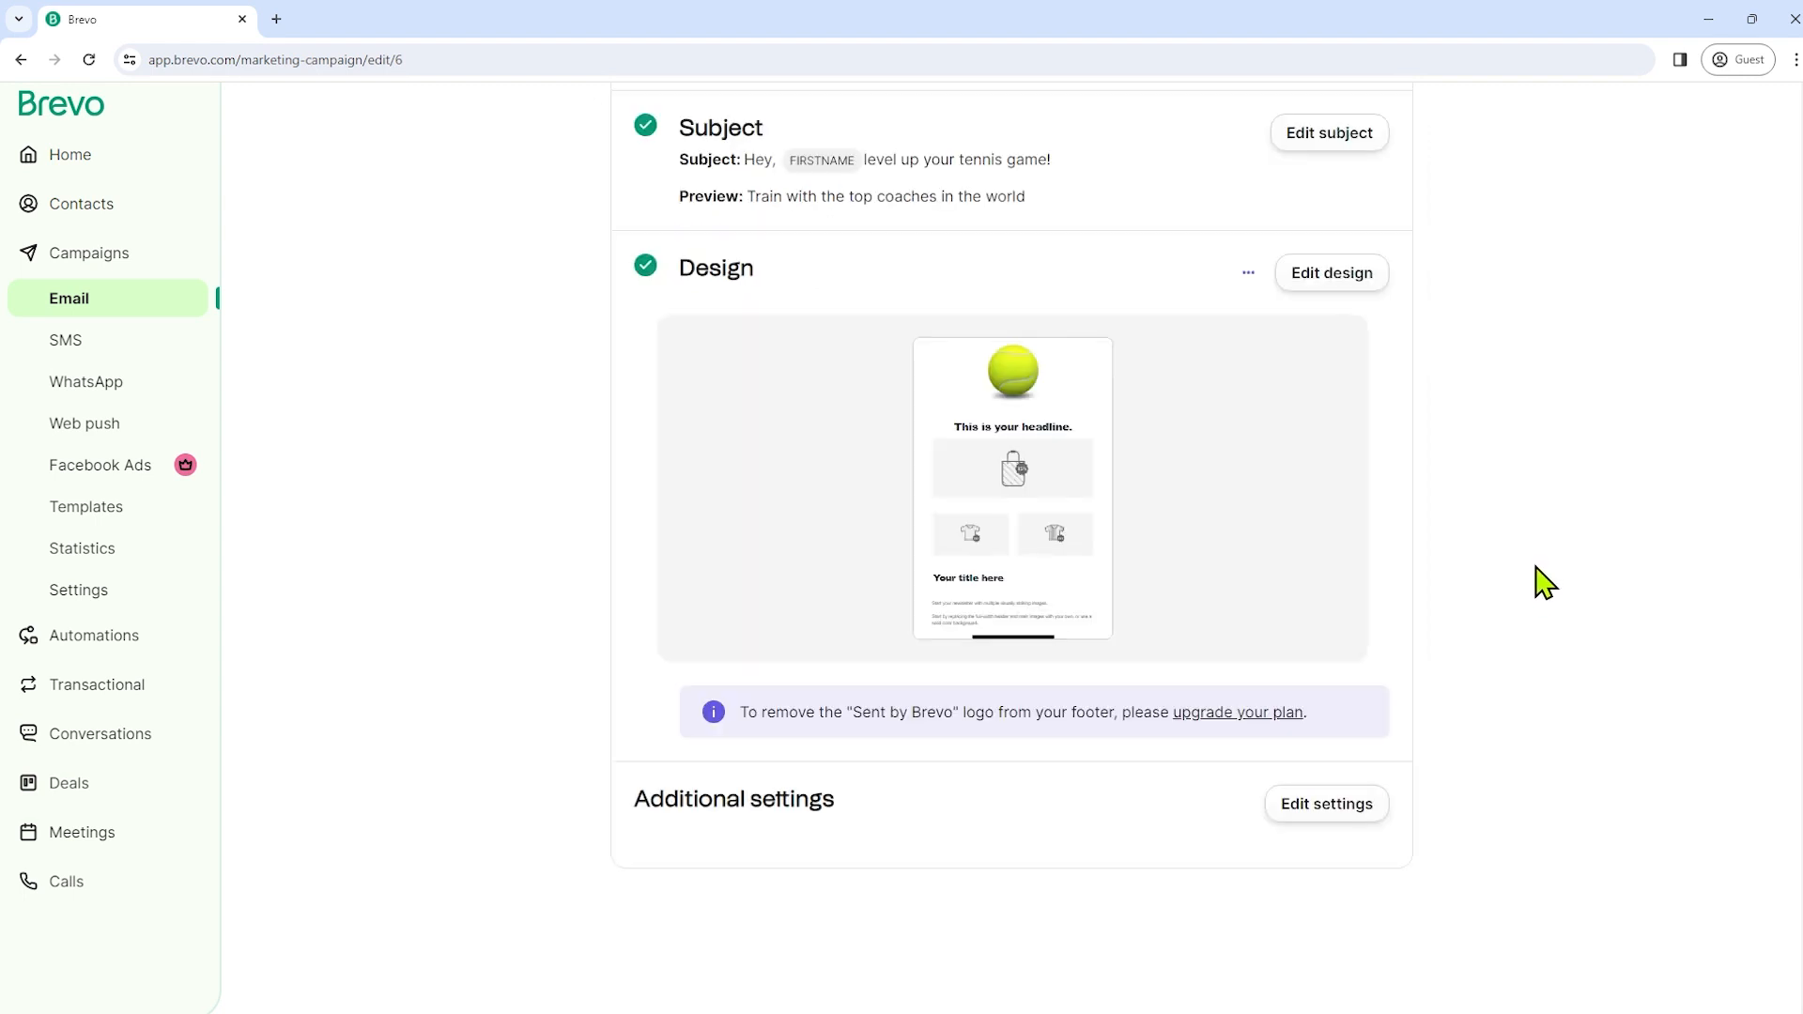
Preview the campaign in mobile format, examine it in the customer preview, and switch the preview back to desktop
{"action": "scroll", "coordinate": [1545, 582], "scroll_direction": "up", "scroll_amount": 5}
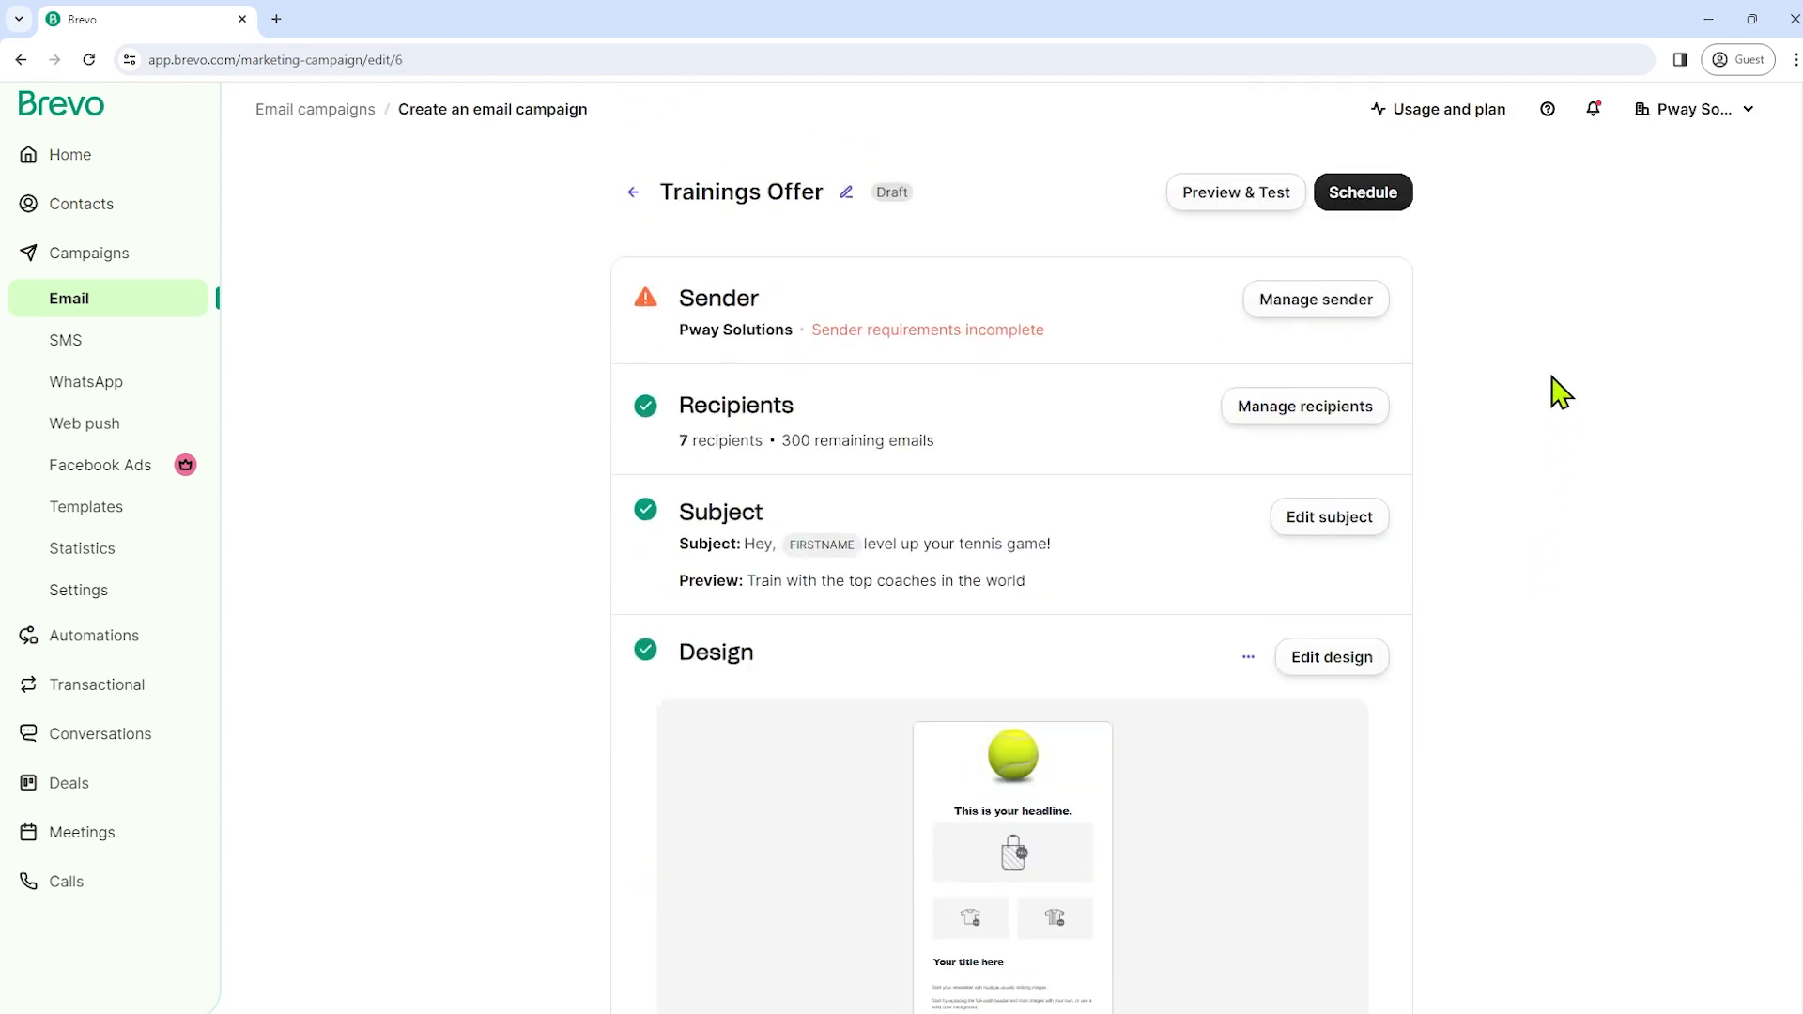
{"action": "left_click", "coordinate": [1231, 202]}
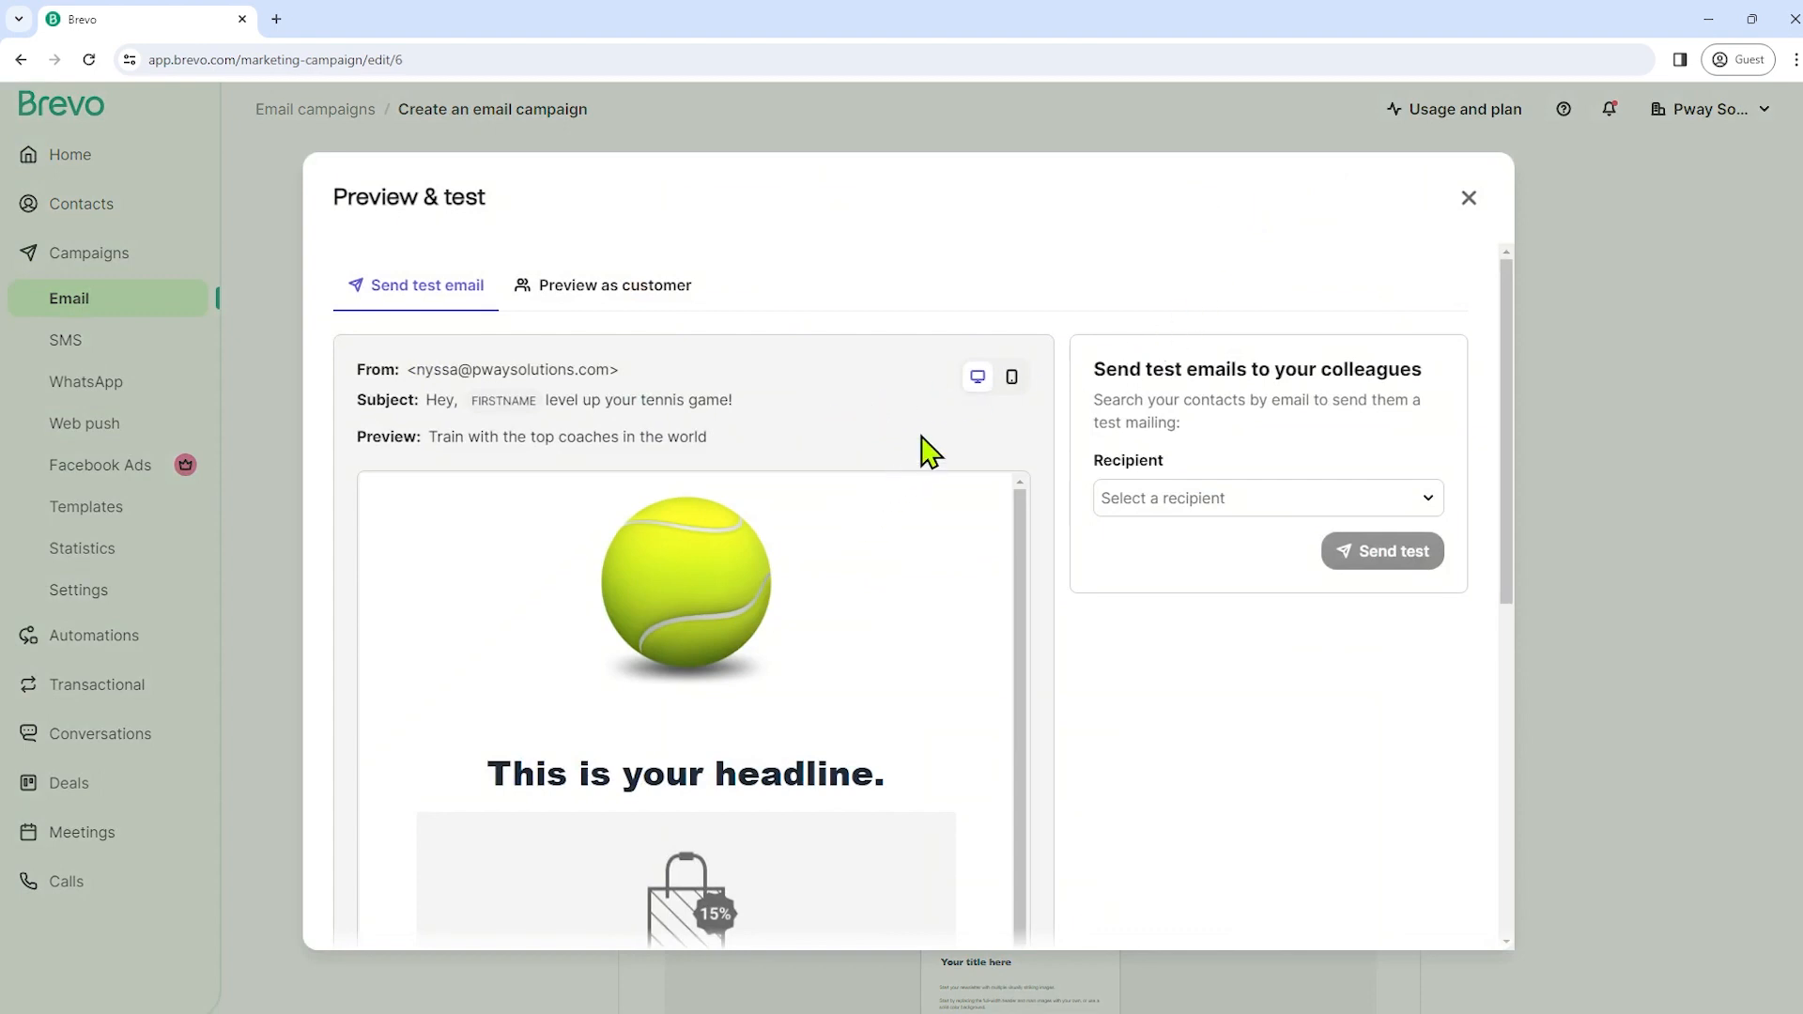
{"action": "left_click", "coordinate": [1012, 378]}
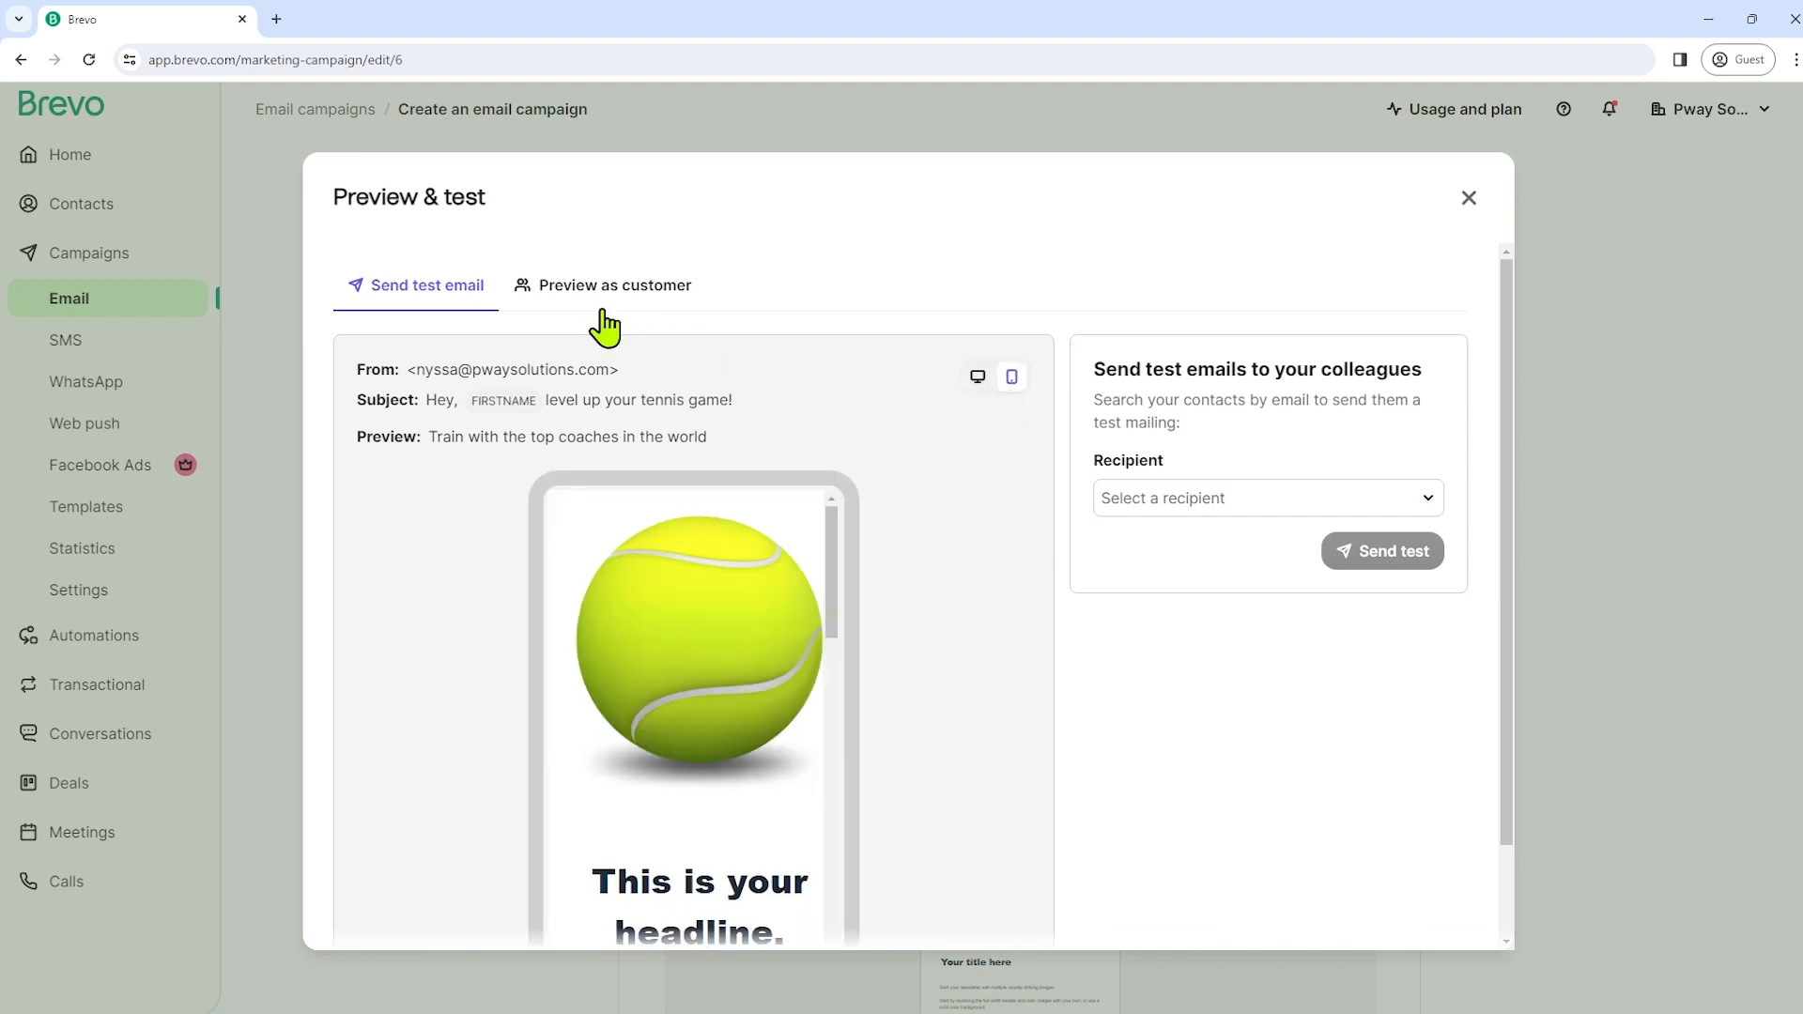
{"action": "left_click", "coordinate": [629, 289]}
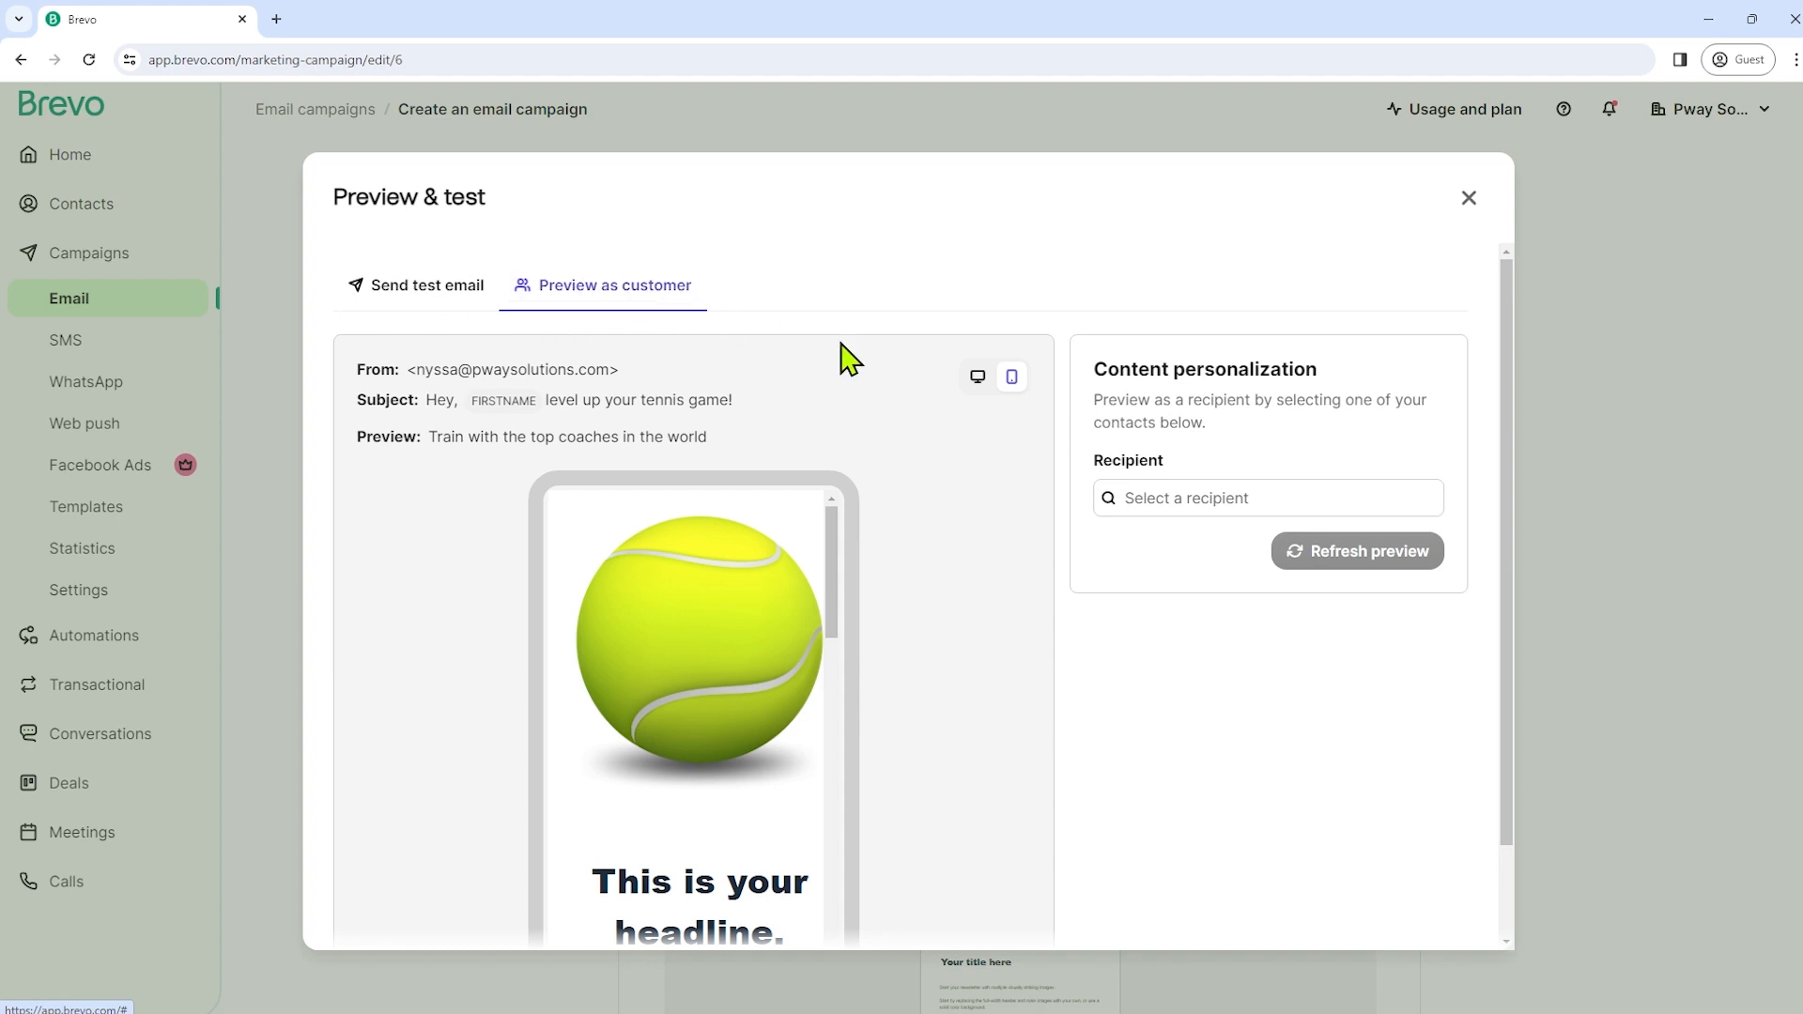
{"action": "scroll", "coordinate": [751, 574], "scroll_direction": "down", "scroll_amount": 10}
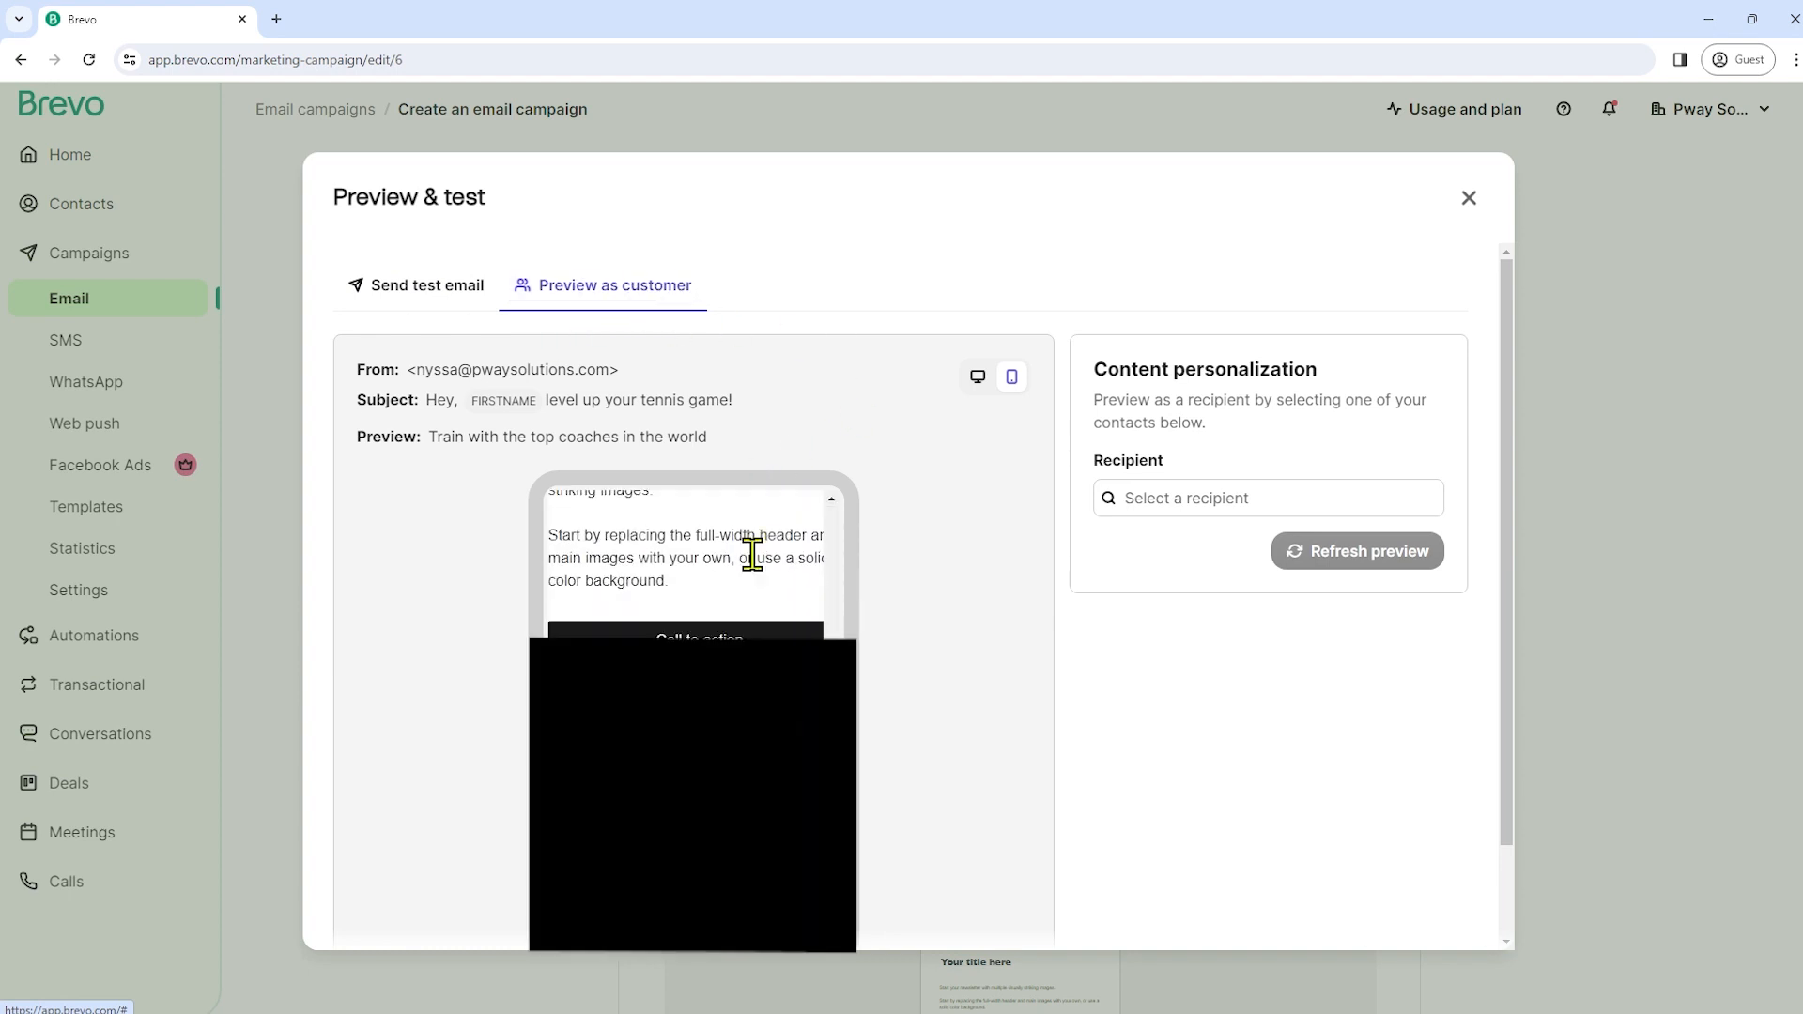
{"action": "scroll", "coordinate": [800, 561], "scroll_direction": "up", "scroll_amount": 10}
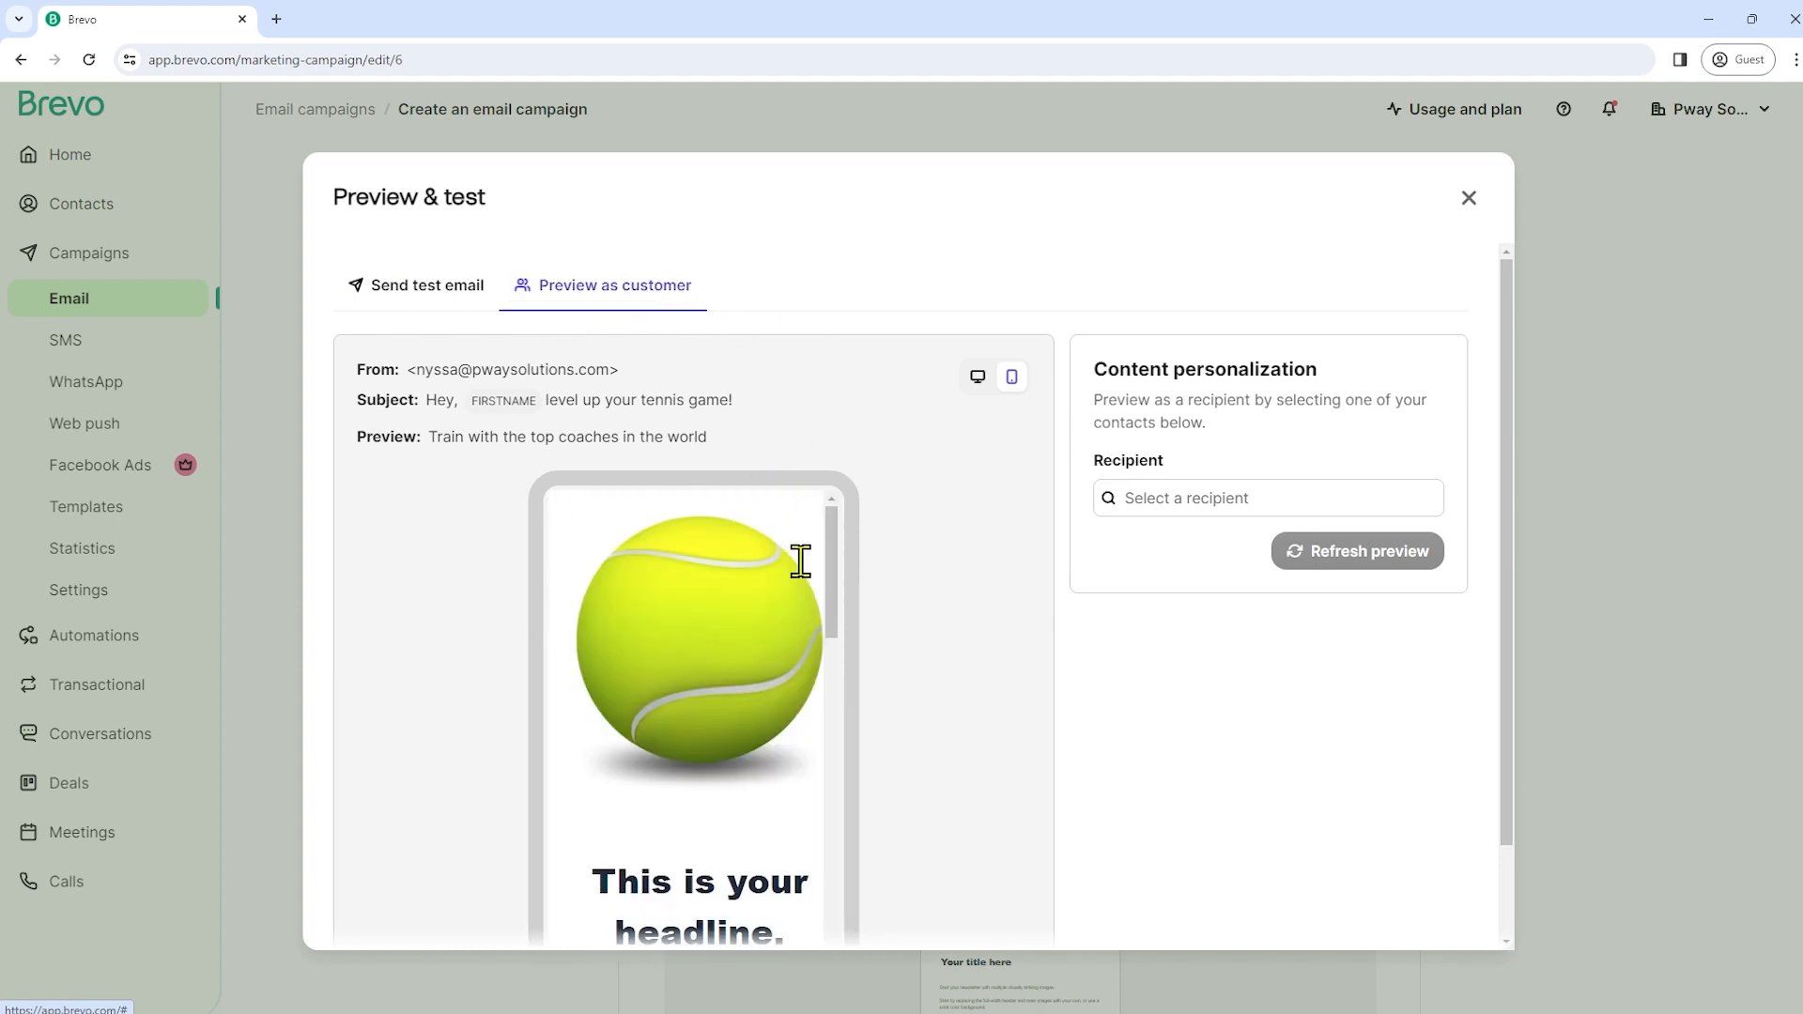
{"action": "left_click", "coordinate": [977, 377]}
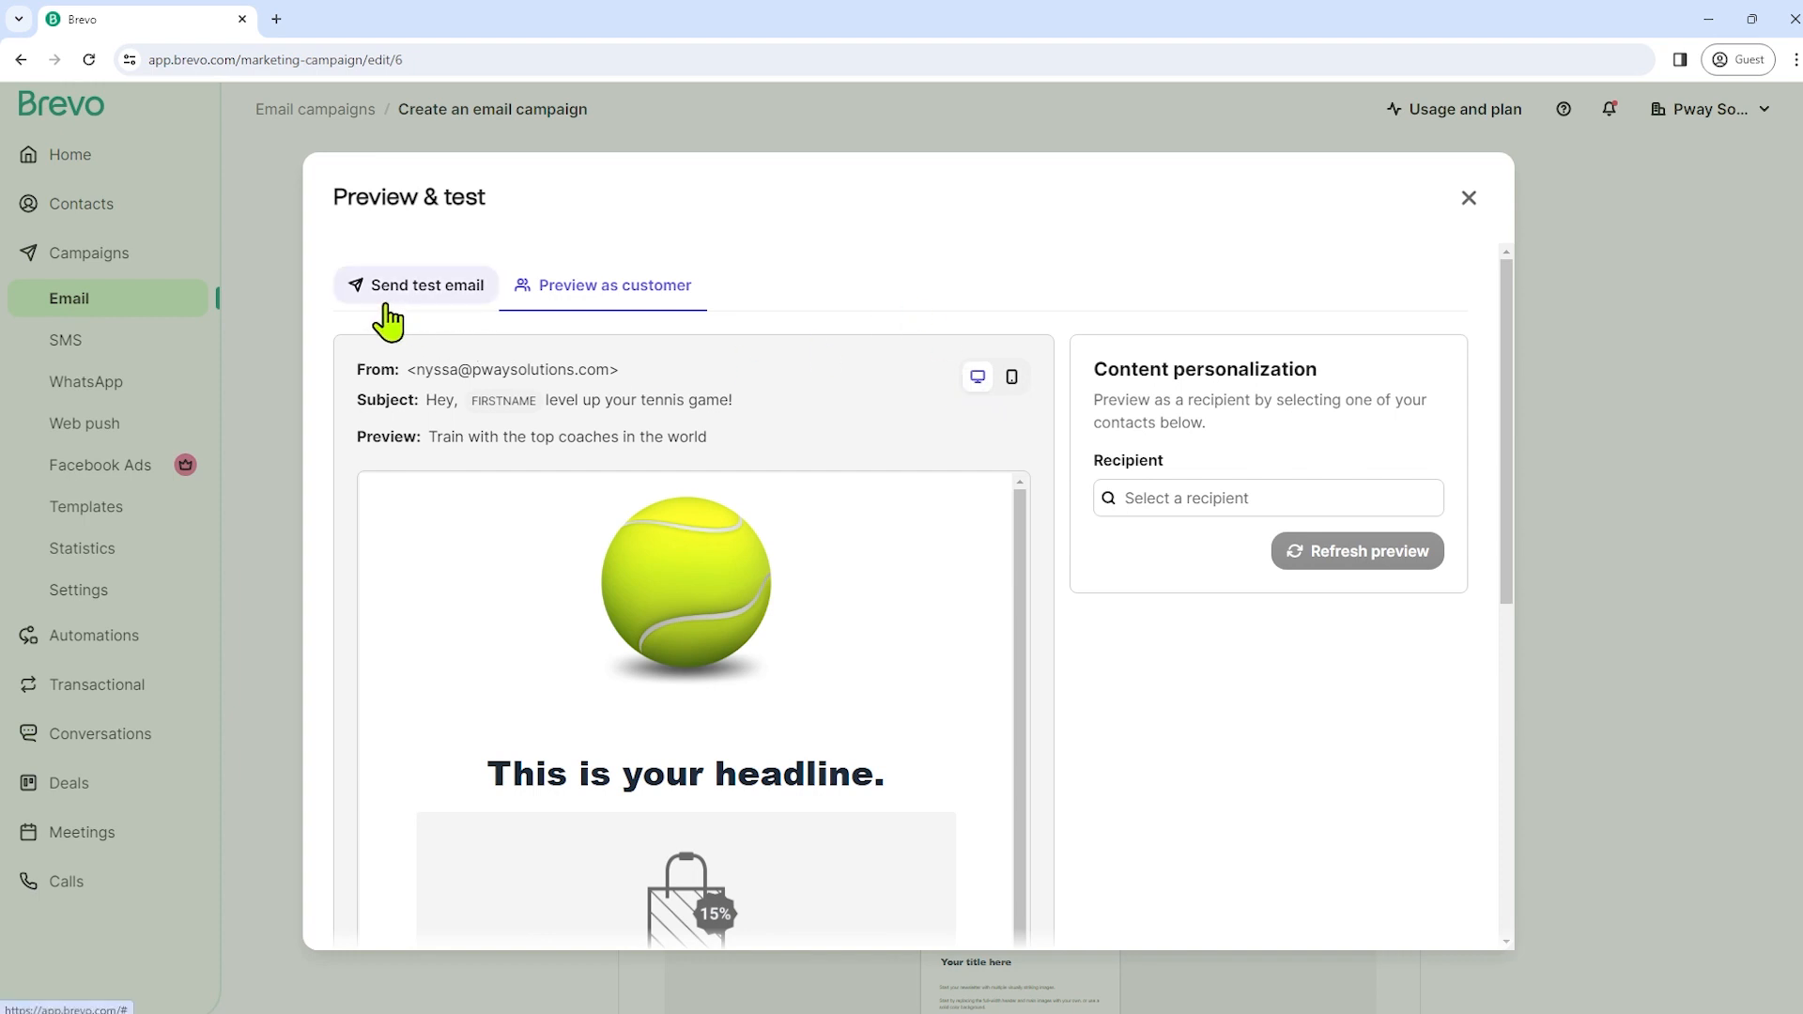
Send a test email to the listed test recipient's address and close the preview
{"action": "left_click", "coordinate": [427, 300]}
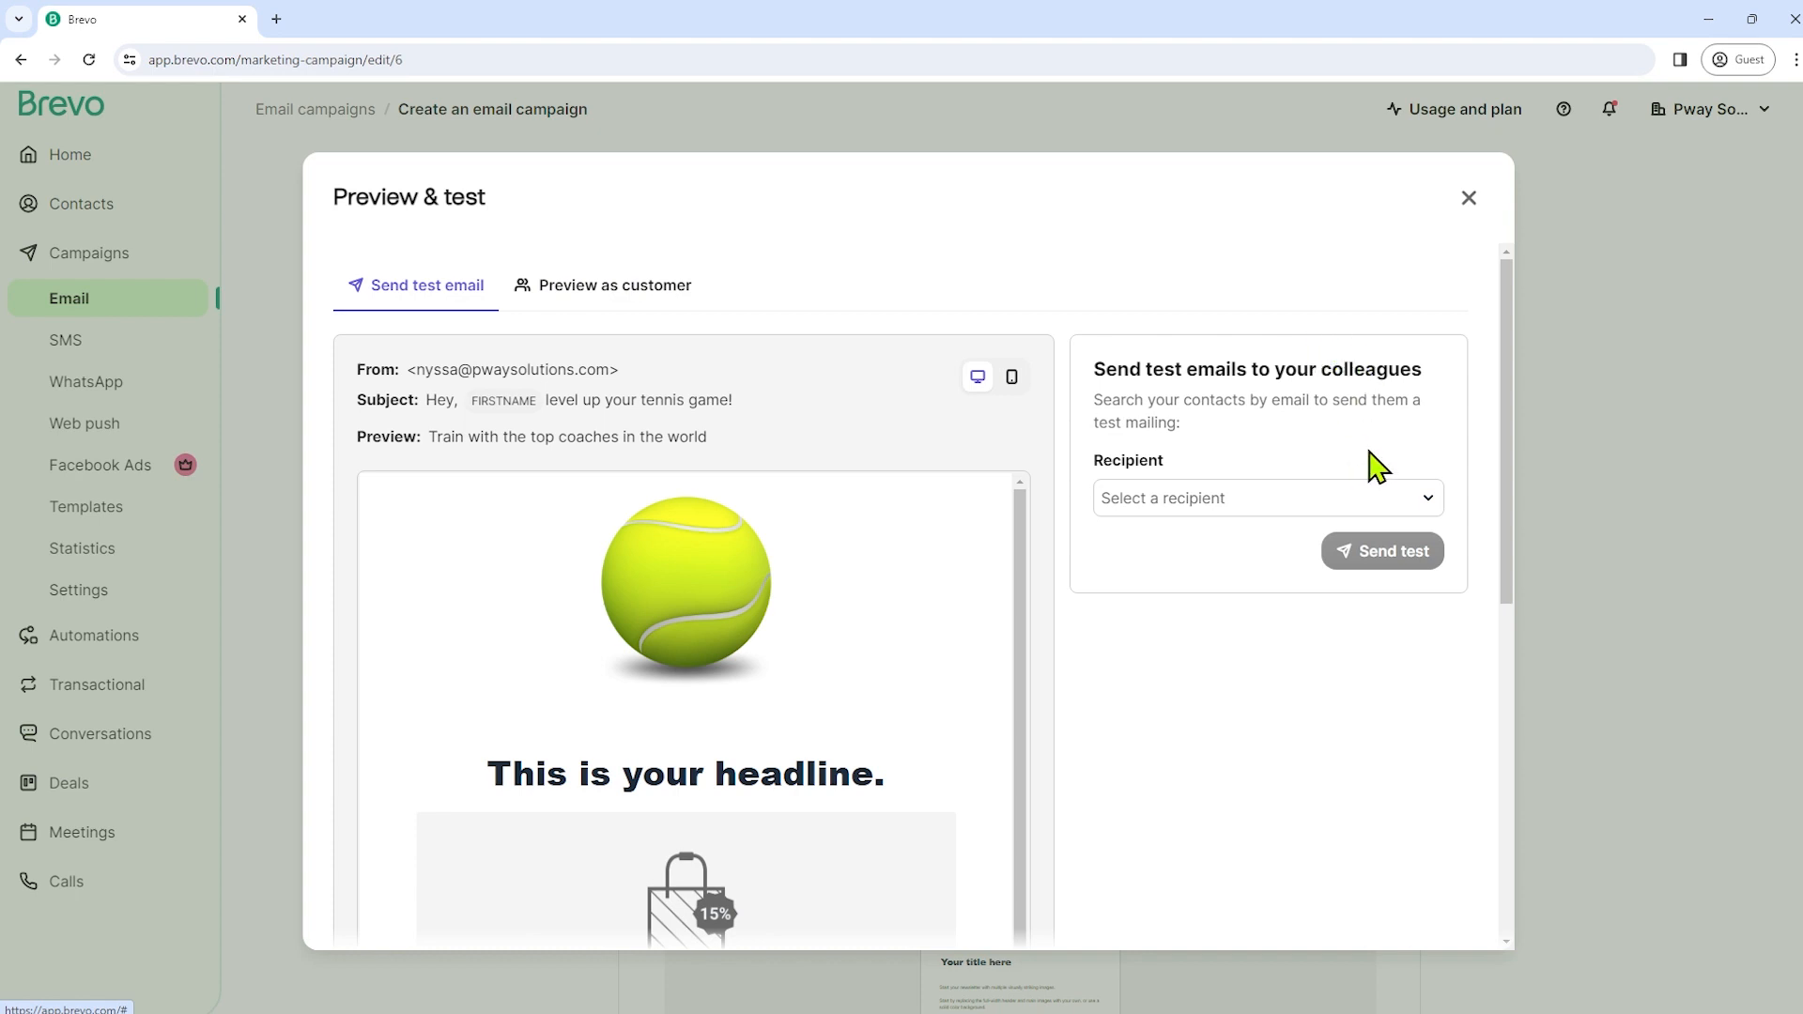
{"action": "left_click", "coordinate": [1372, 512]}
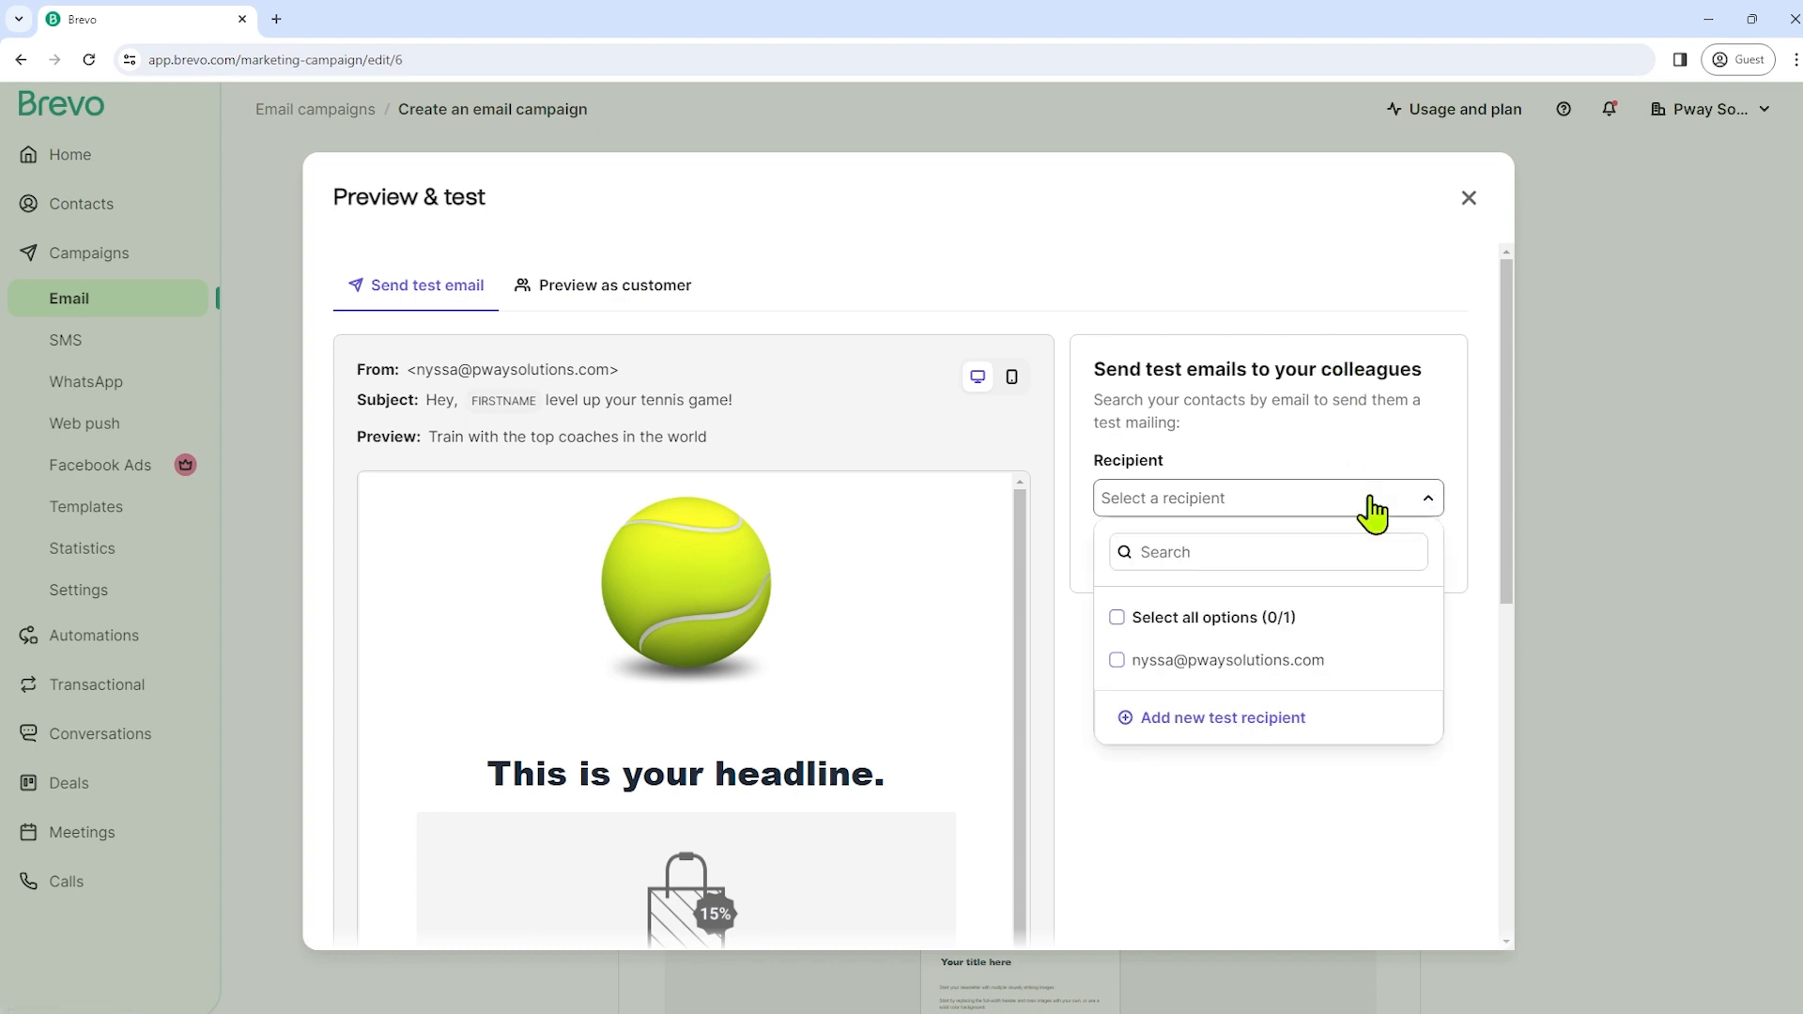
{"action": "left_click", "coordinate": [1202, 669]}
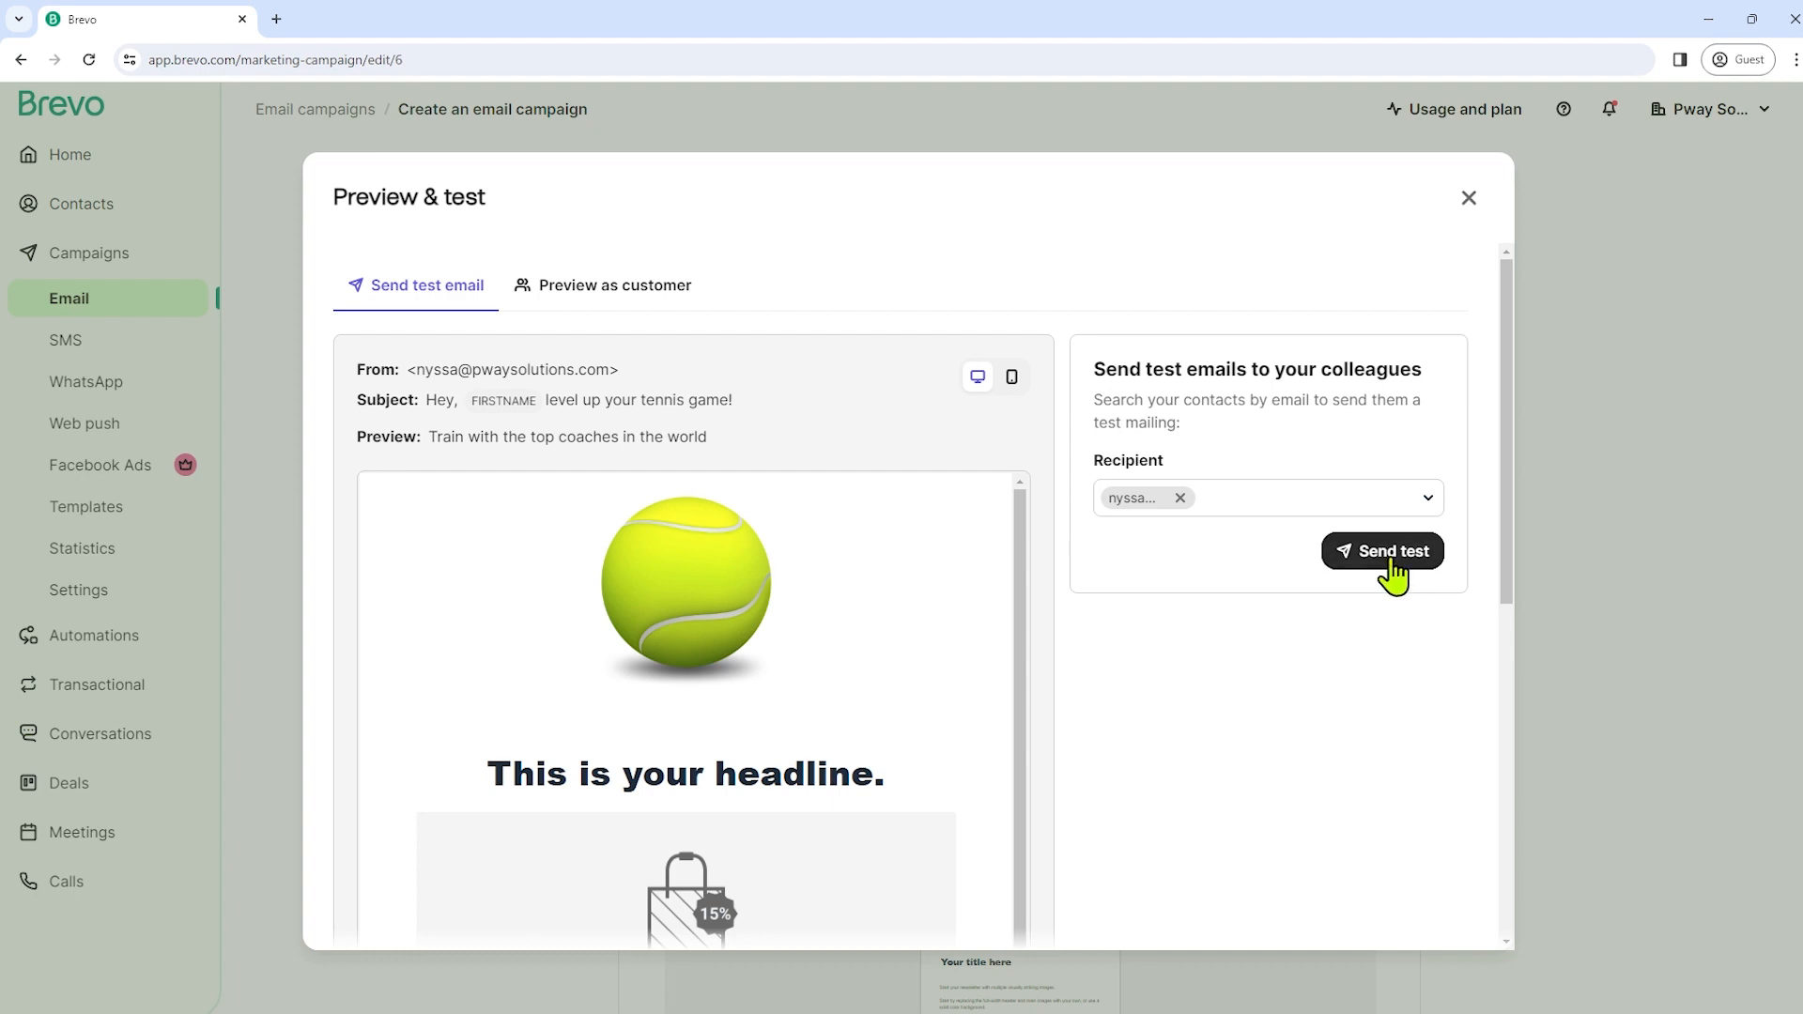
{"action": "left_click", "coordinate": [1393, 554]}
{"action": "left_click", "coordinate": [1470, 198]}
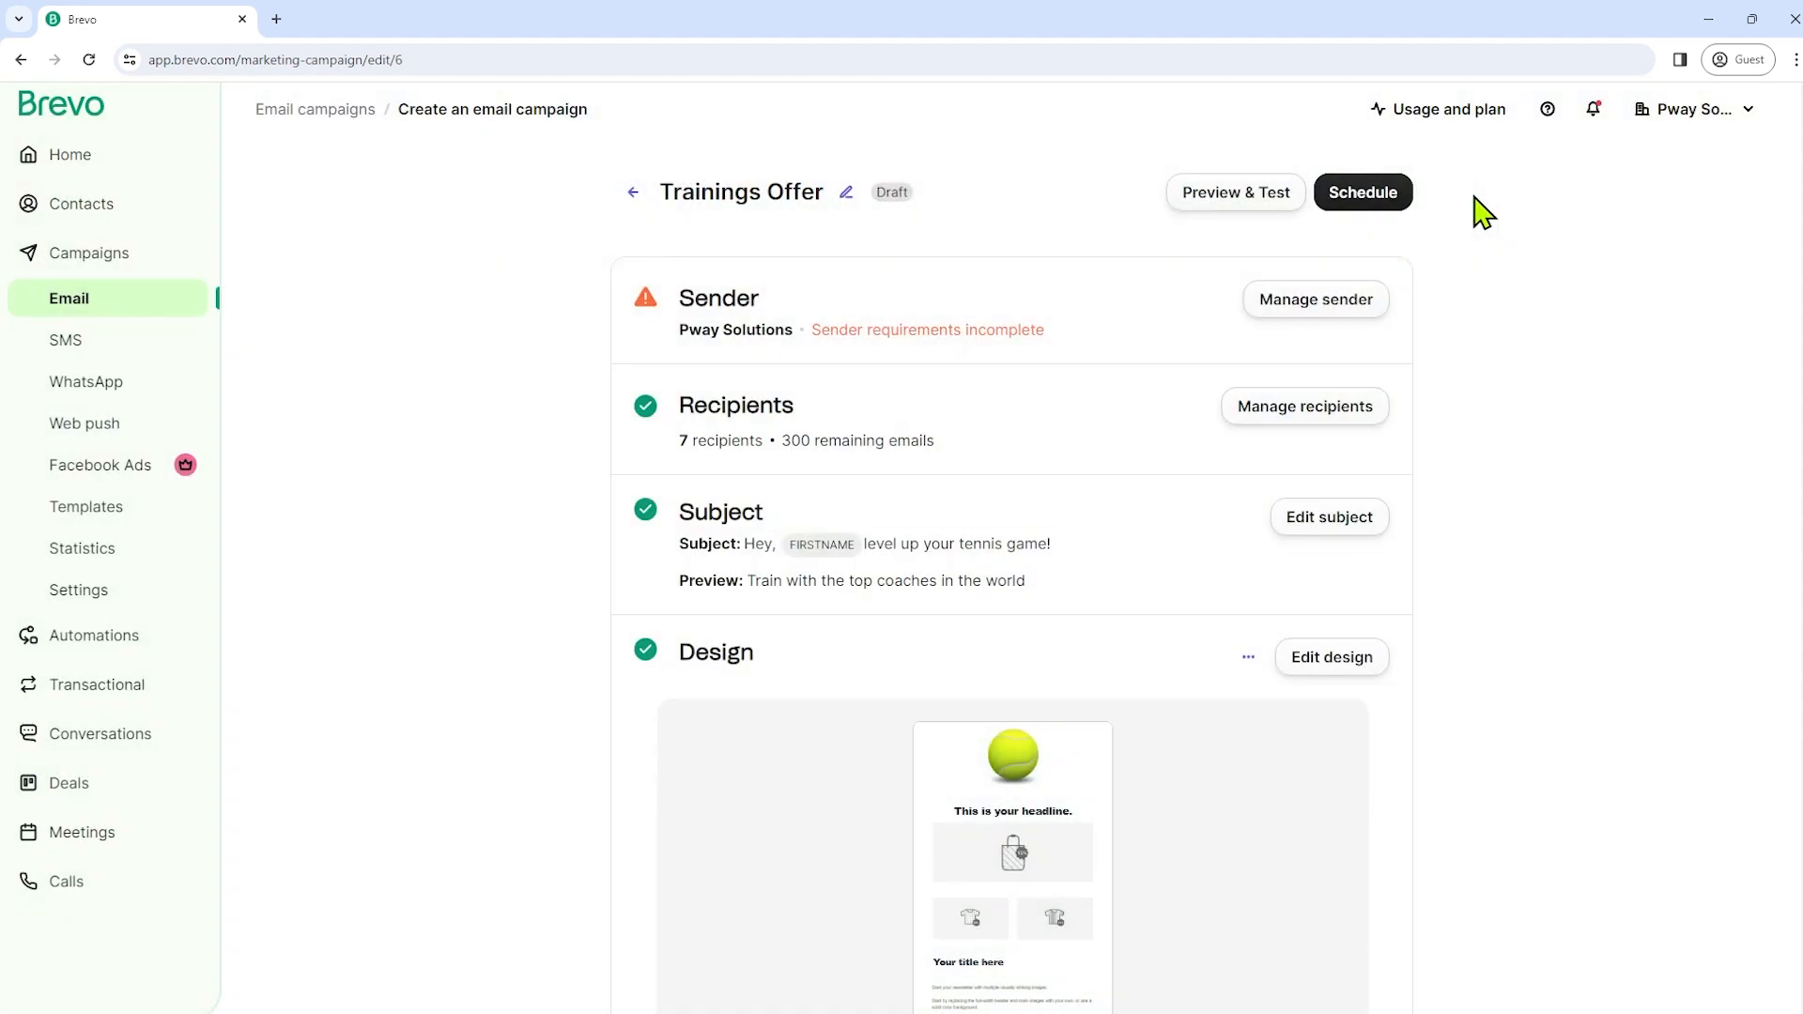
Schedule the campaign for later delivery on 09/02/2024 at 13:30
{"action": "left_click", "coordinate": [1368, 193]}
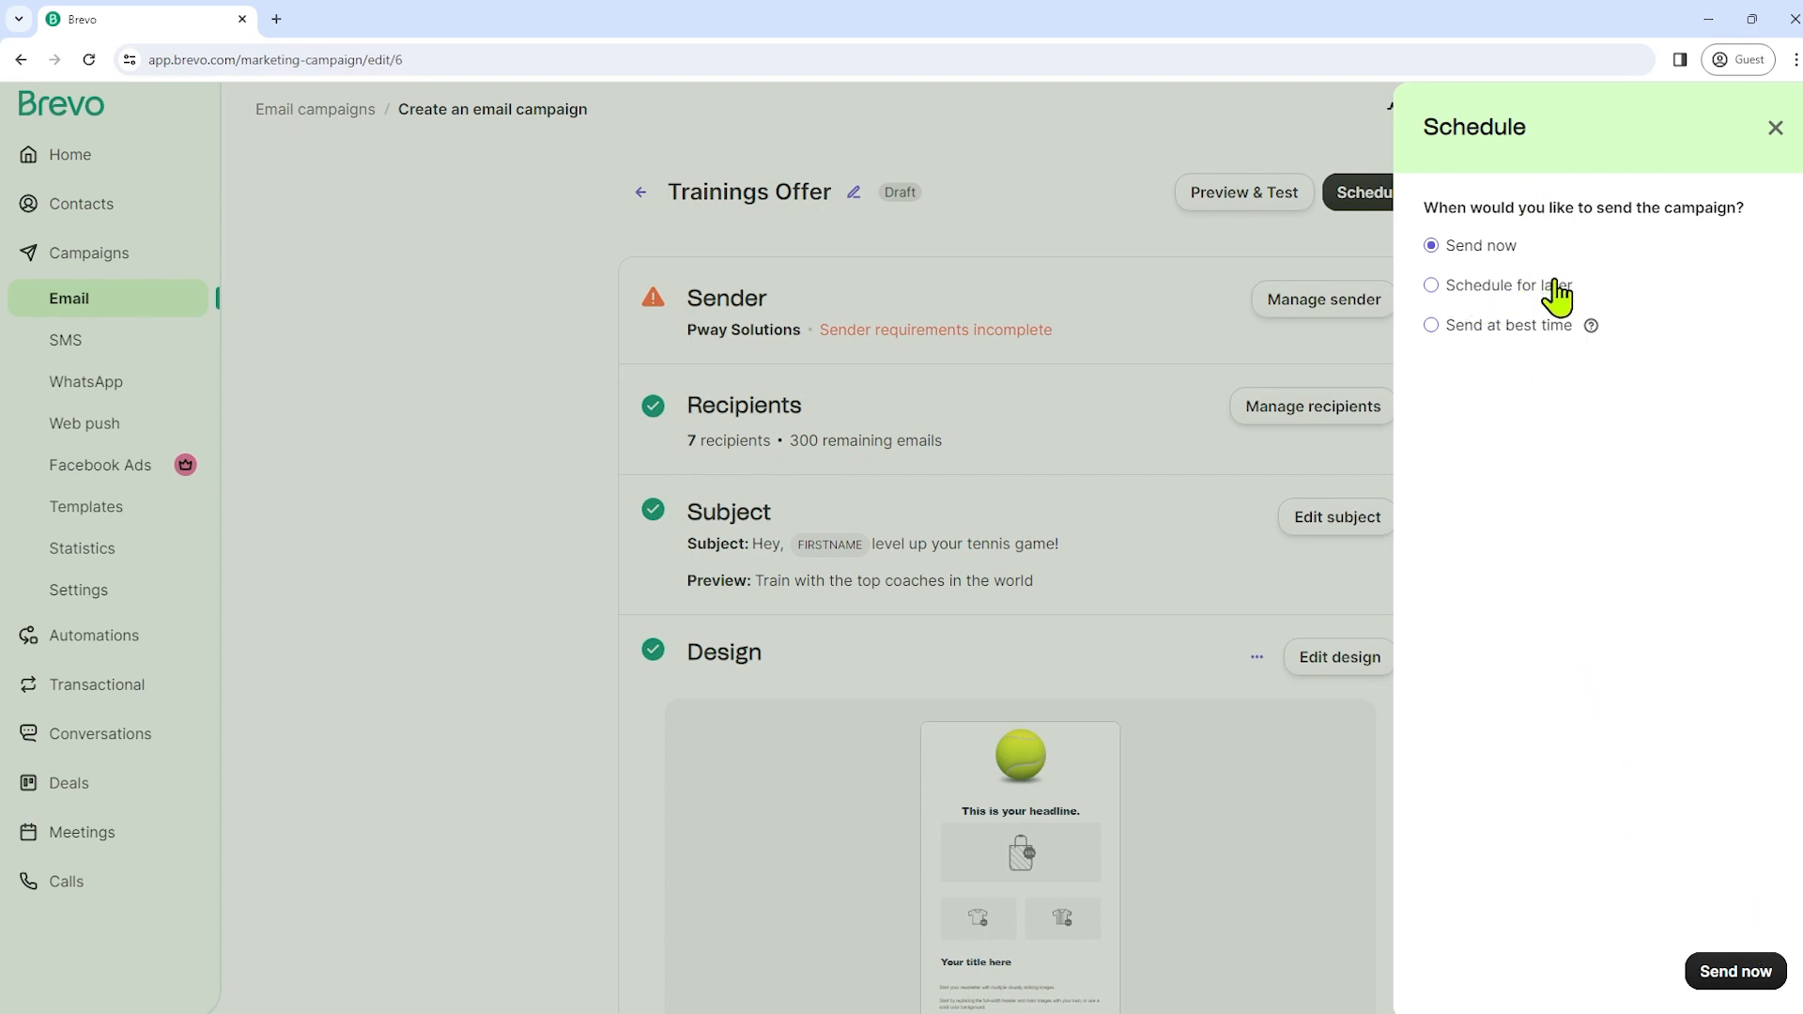
{"action": "left_click", "coordinate": [1500, 328]}
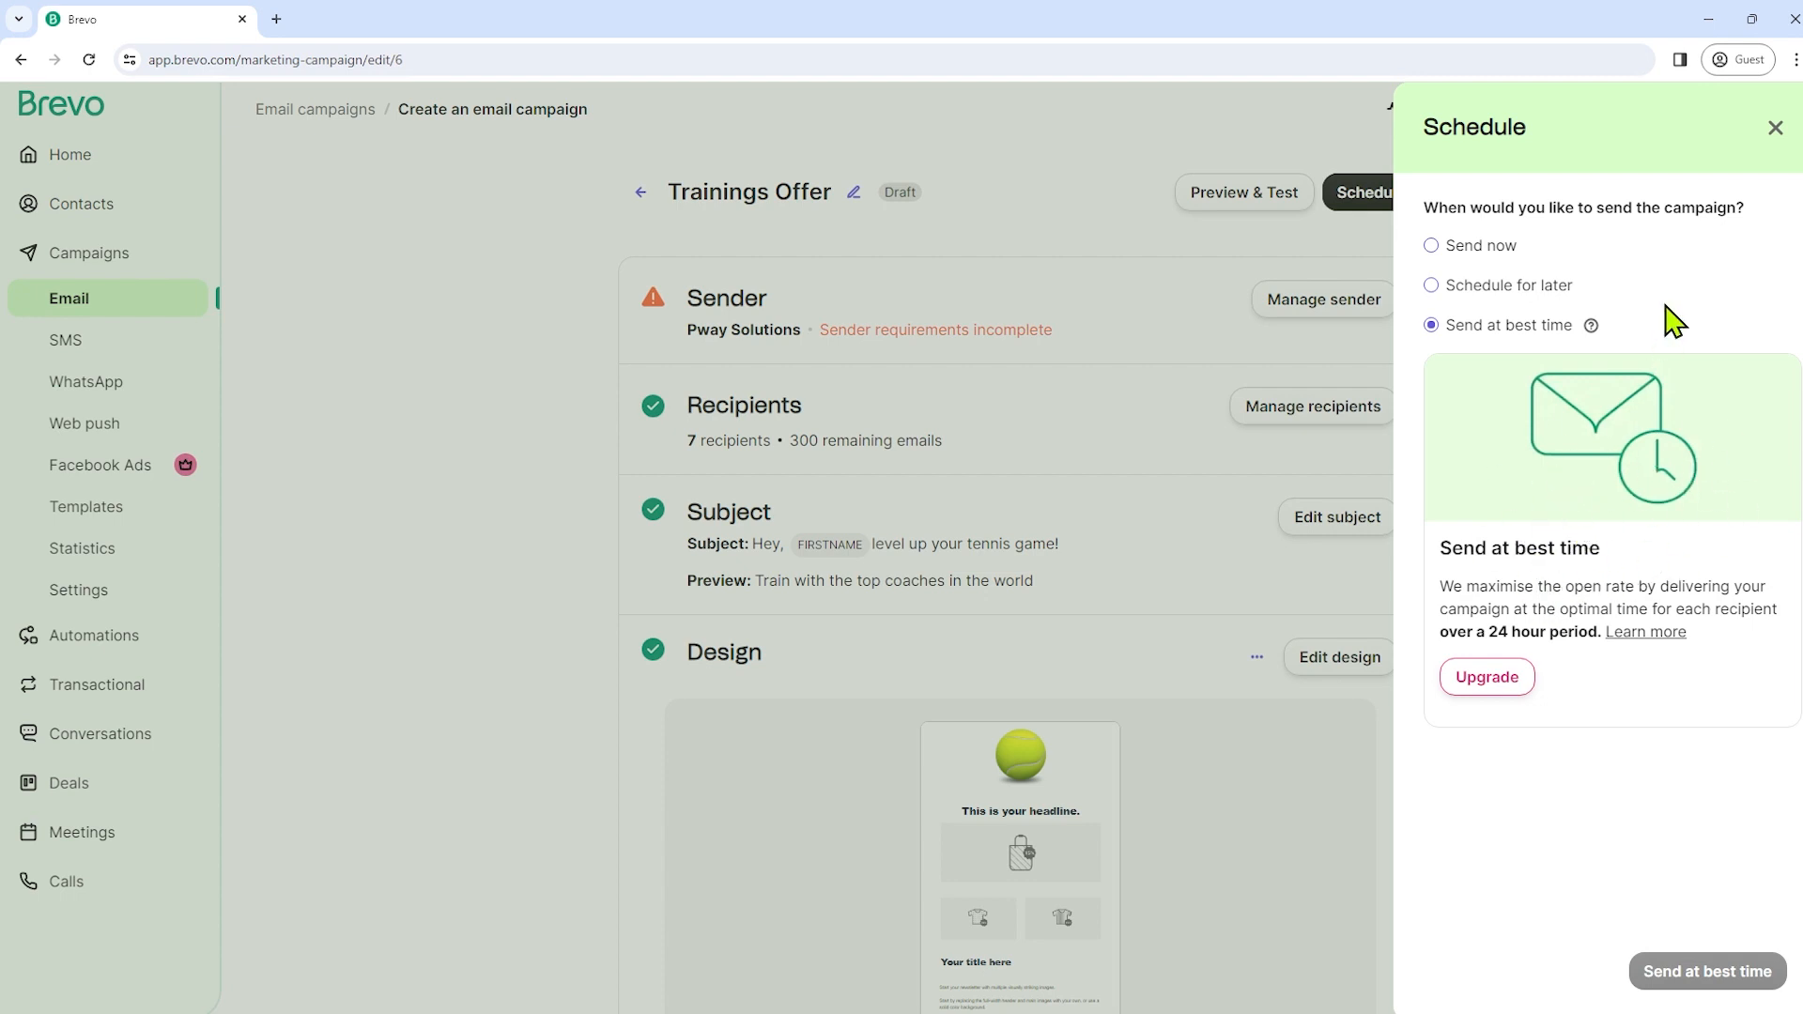
{"action": "left_click", "coordinate": [1493, 287]}
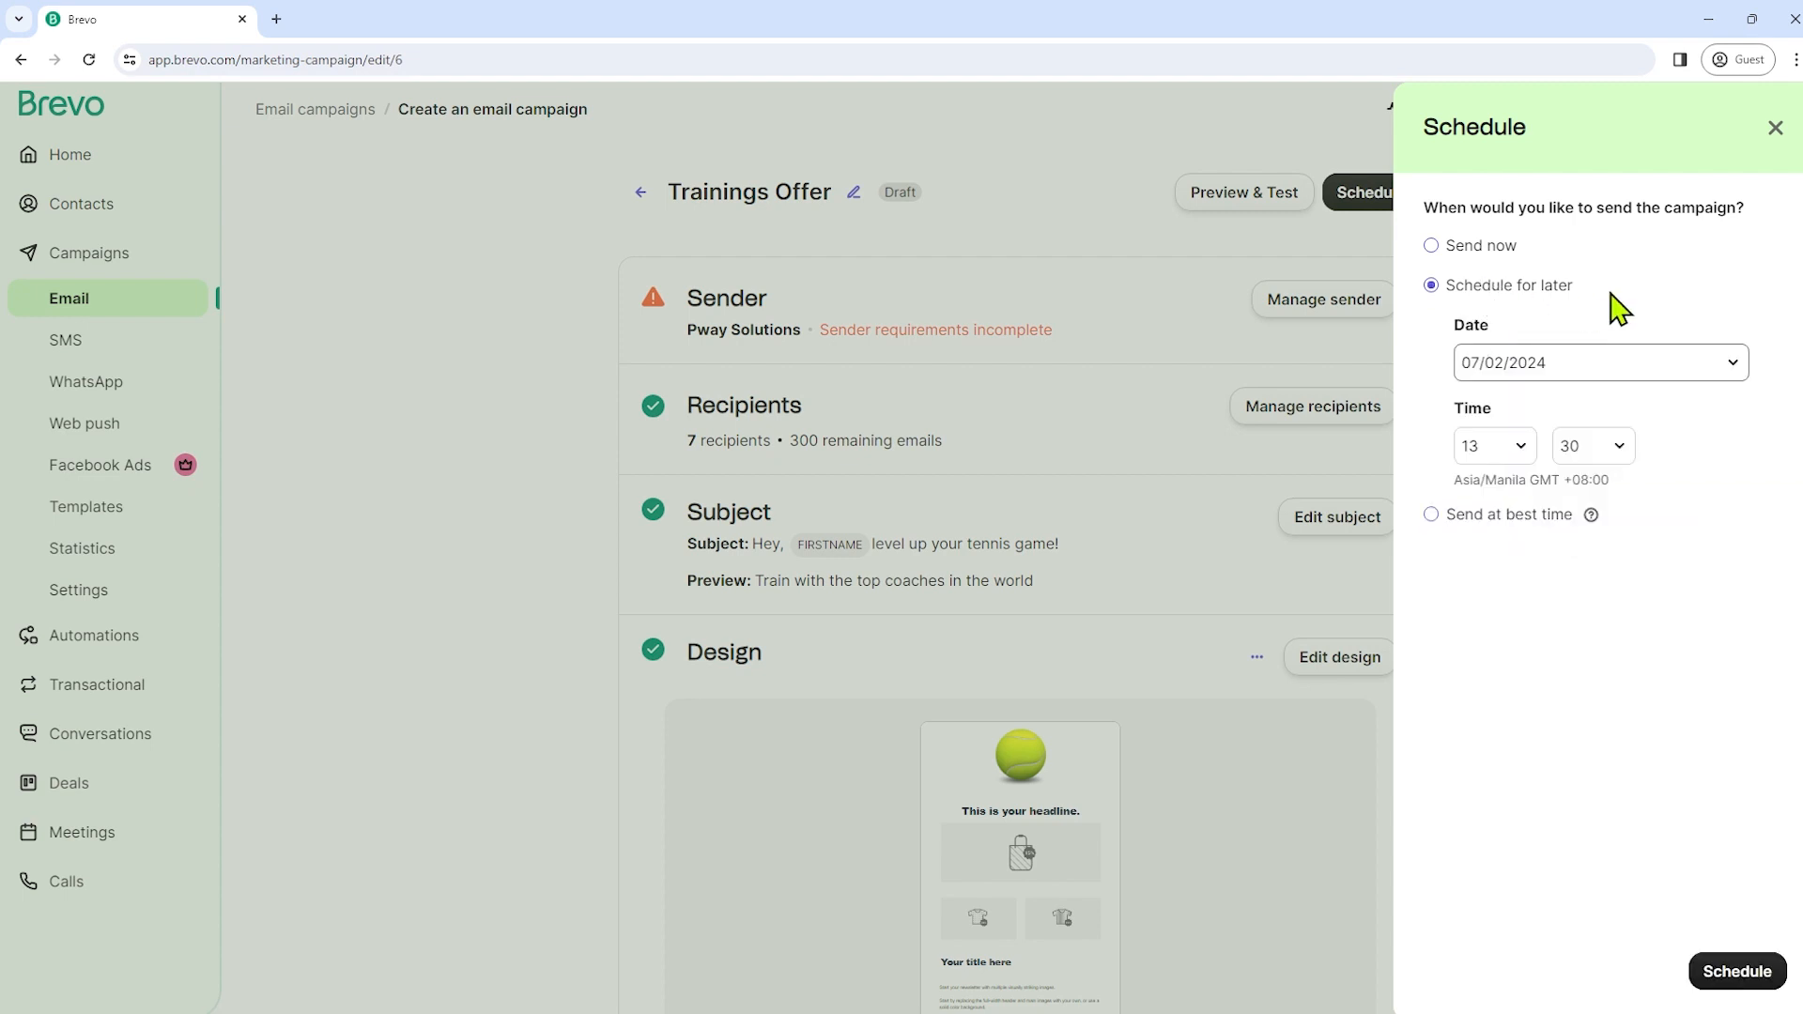
{"action": "left_click", "coordinate": [1732, 366]}
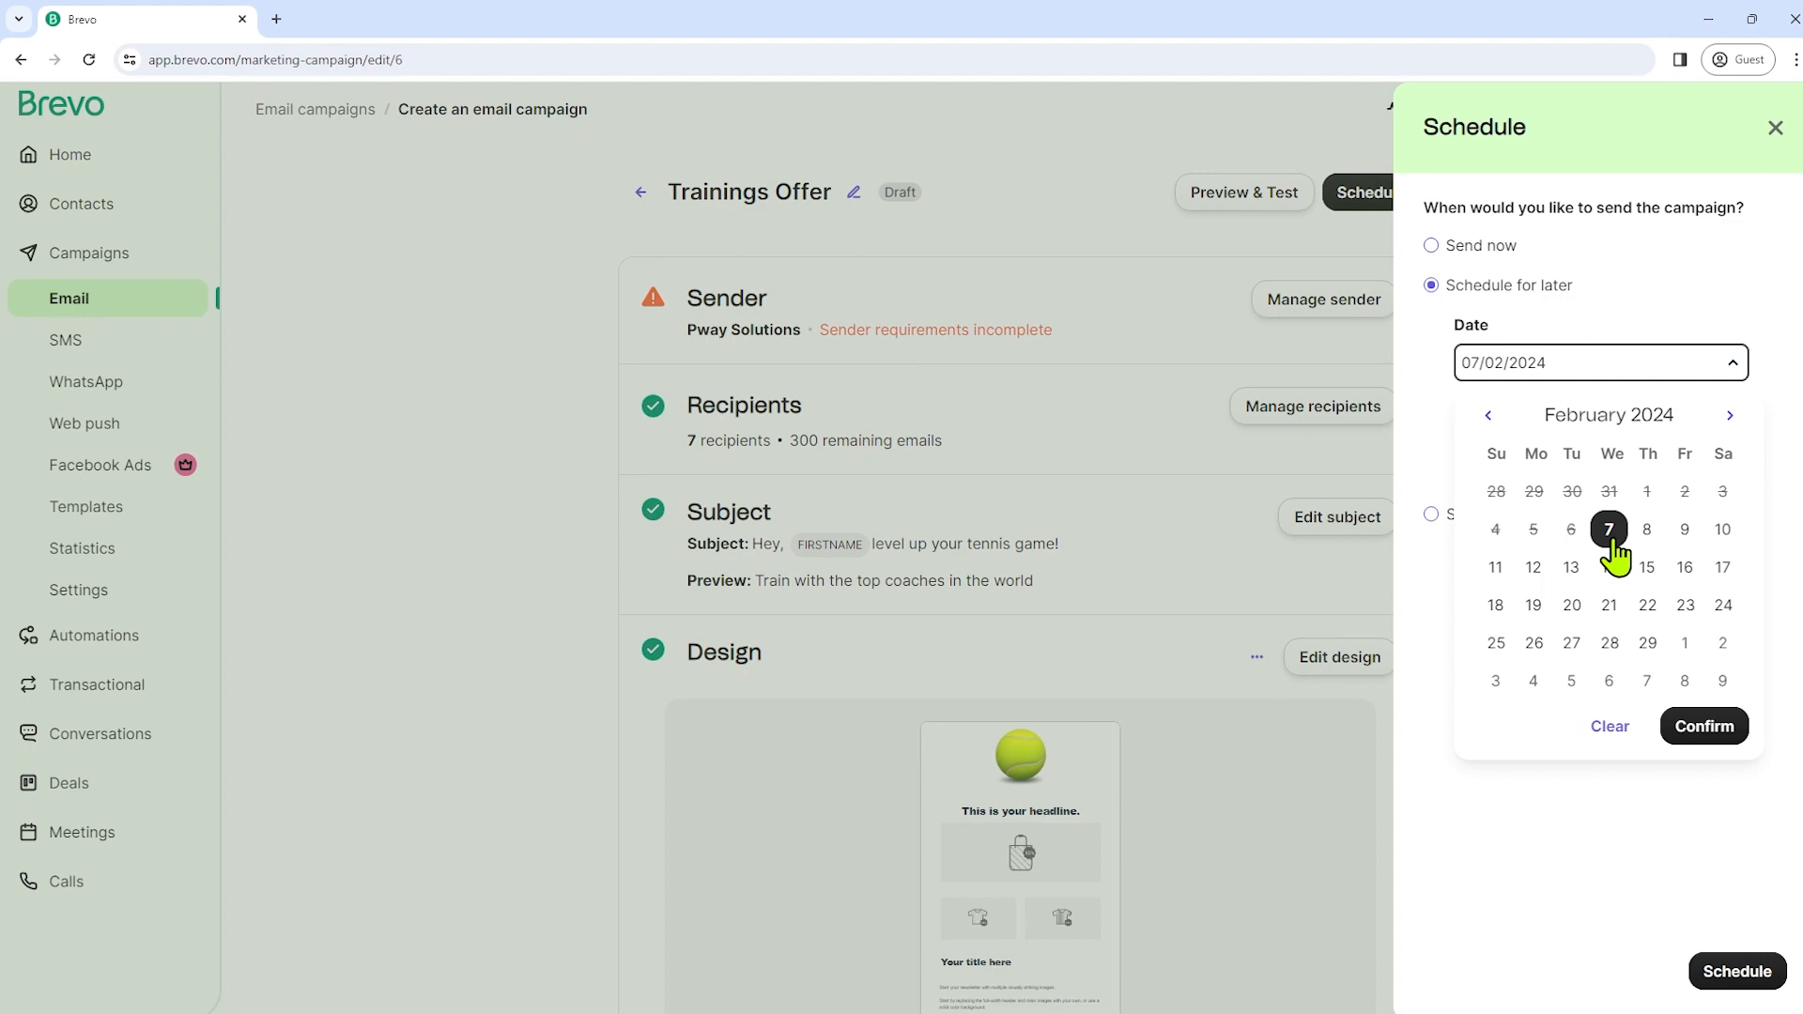
{"action": "left_click", "coordinate": [1685, 531]}
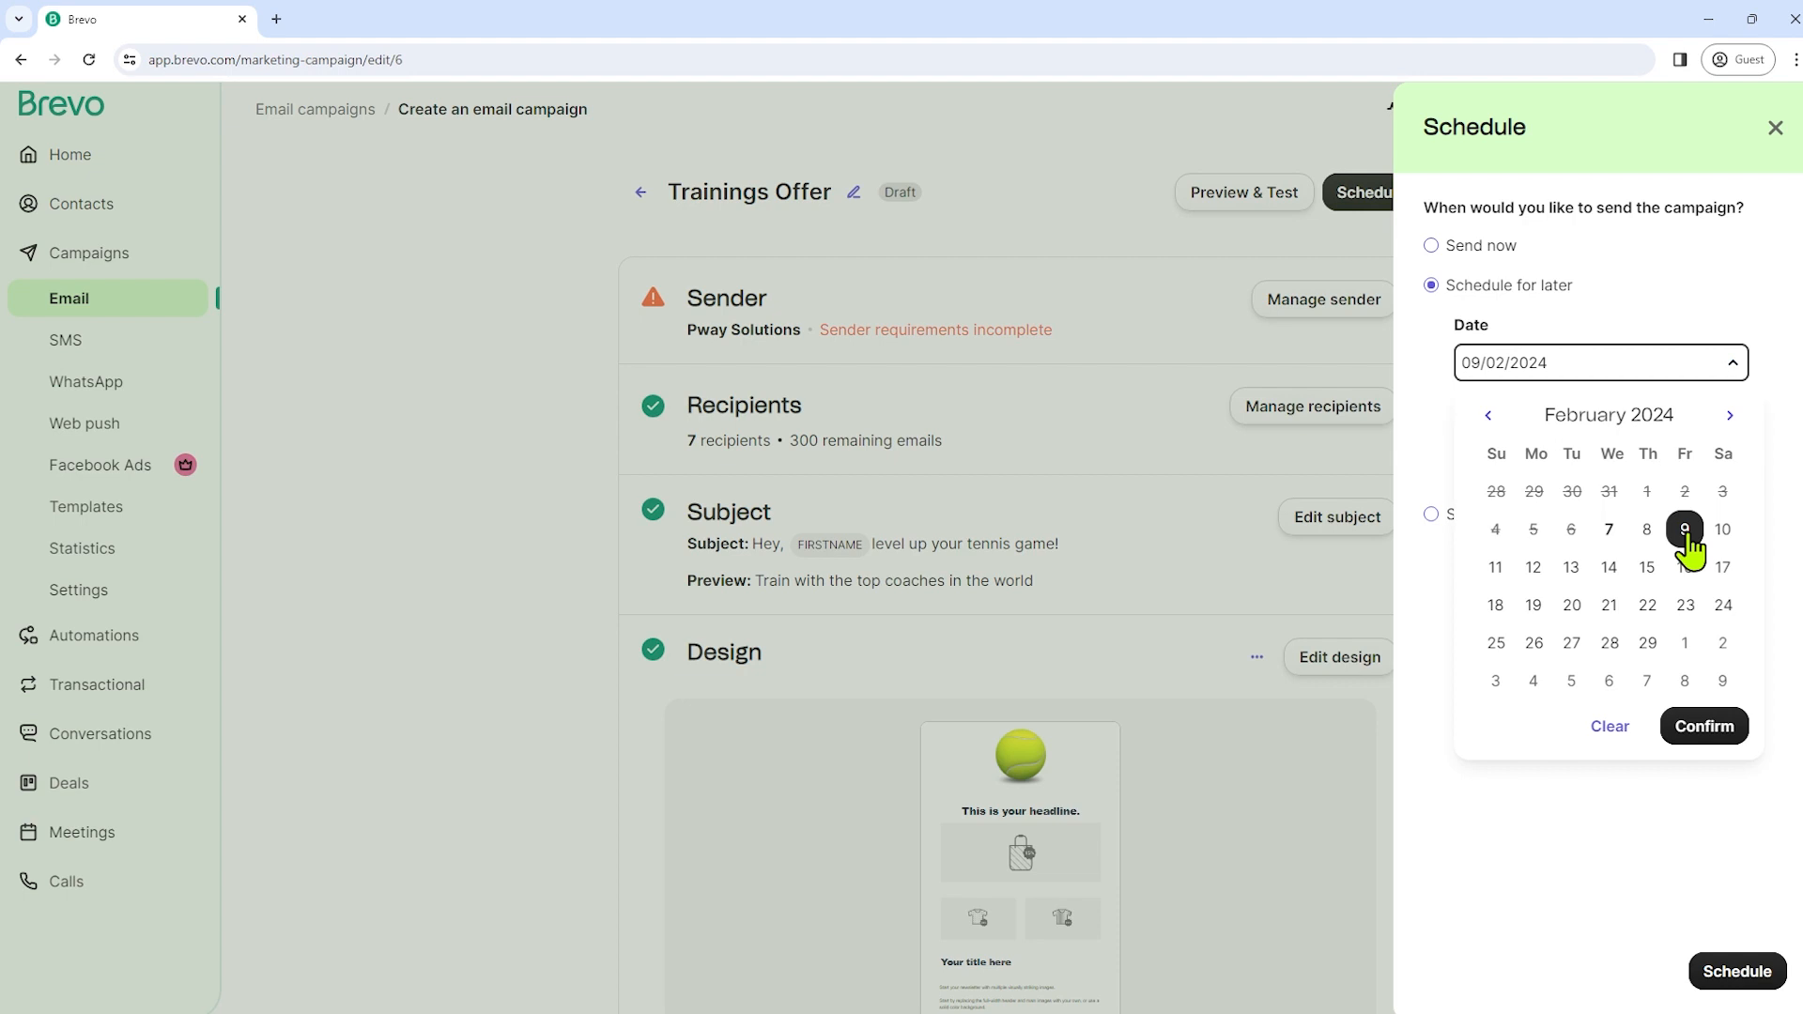
{"action": "left_click", "coordinate": [1703, 725]}
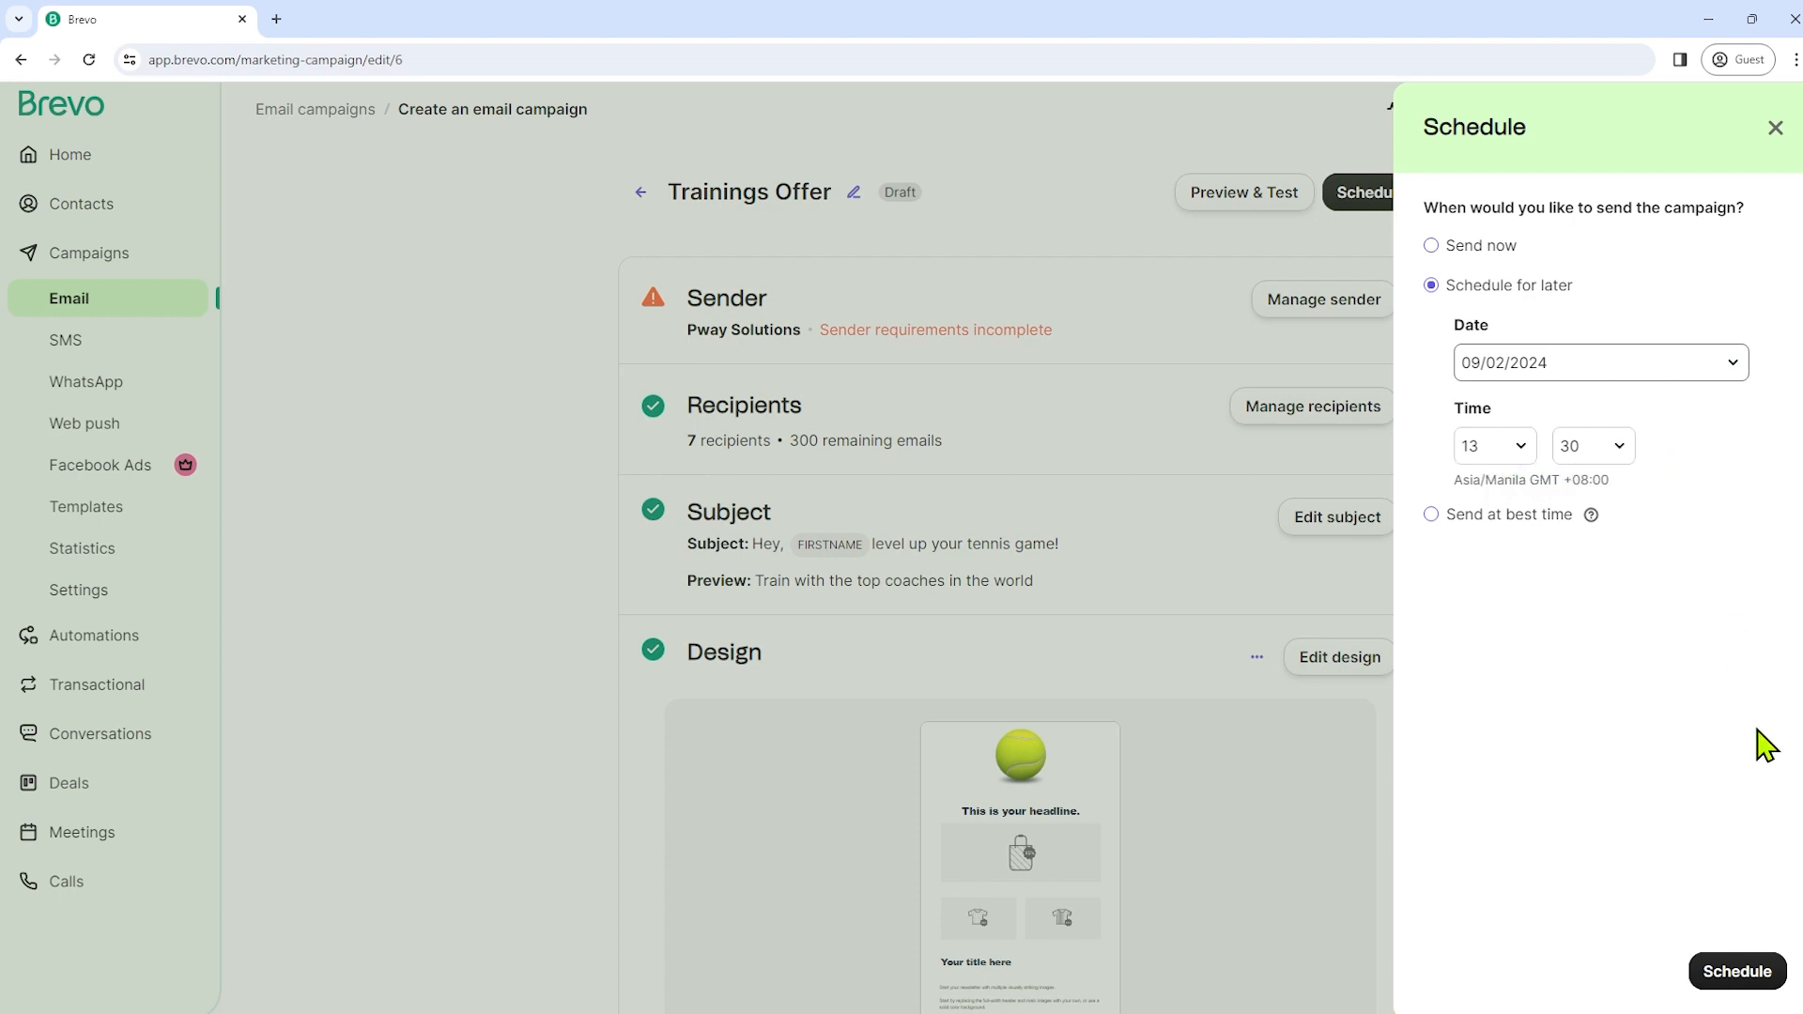
{"action": "left_click", "coordinate": [1736, 977]}
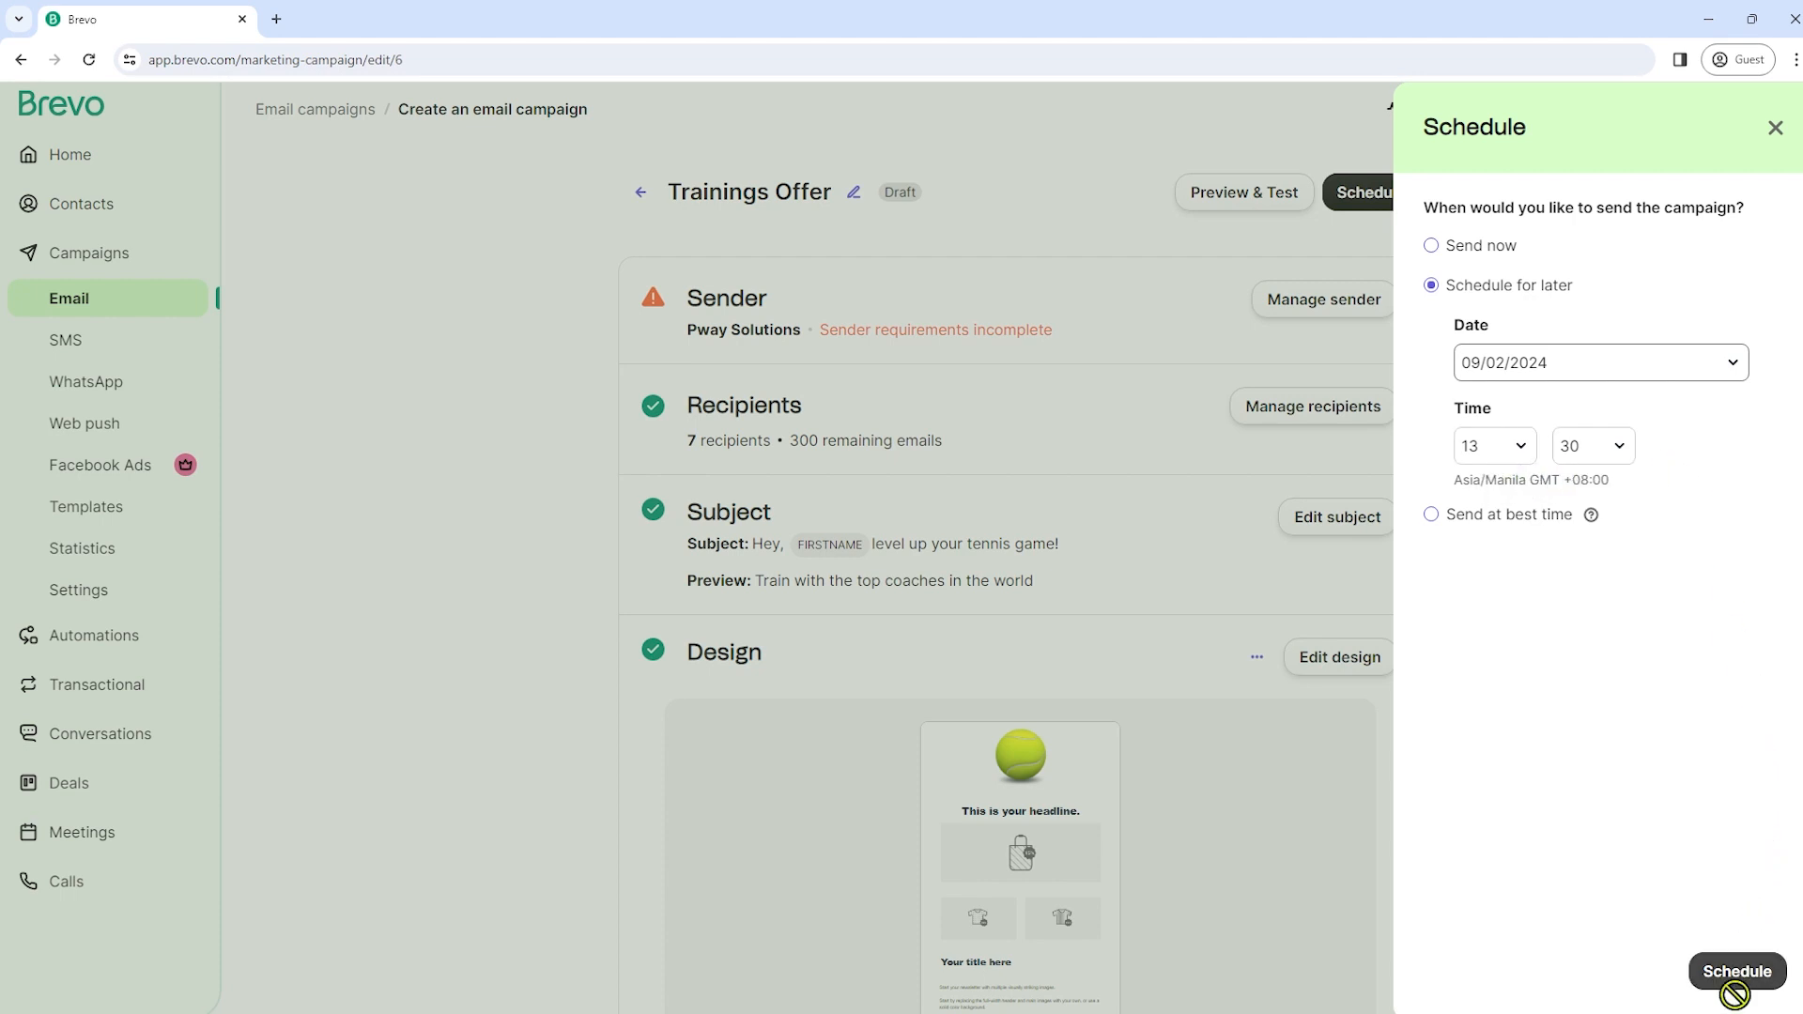